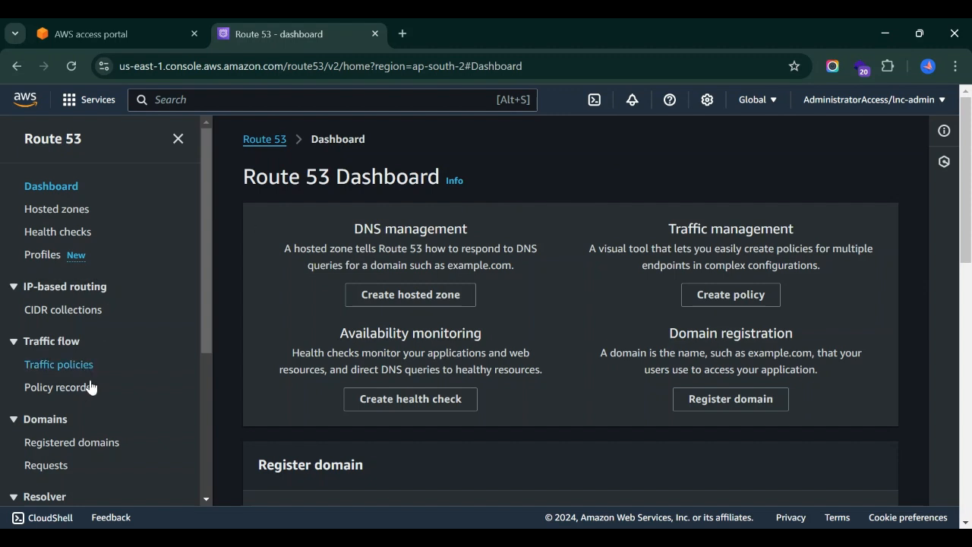
Open the registered domains list in Route 53 and start registering a new domain.
scroll(98, 442, down, 1)
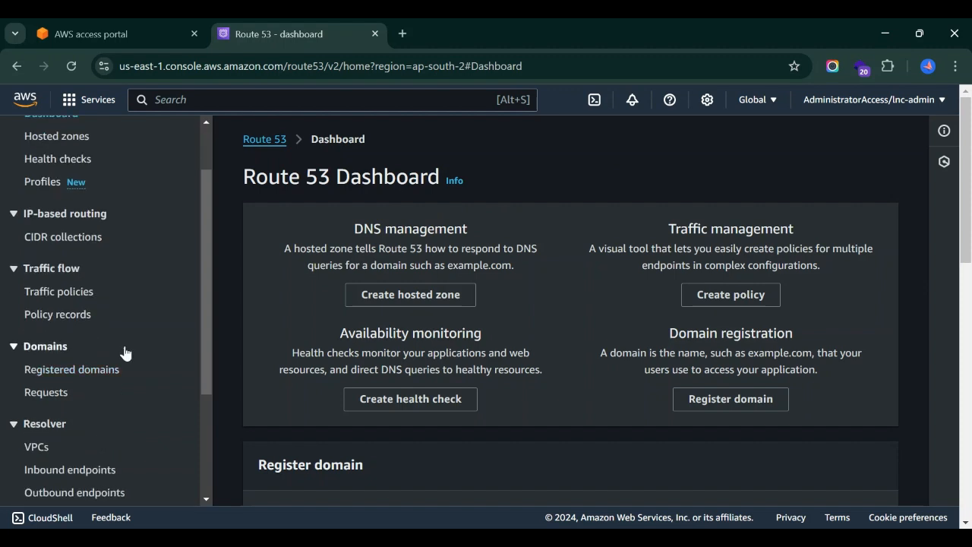
scroll(126, 353, up, 1)
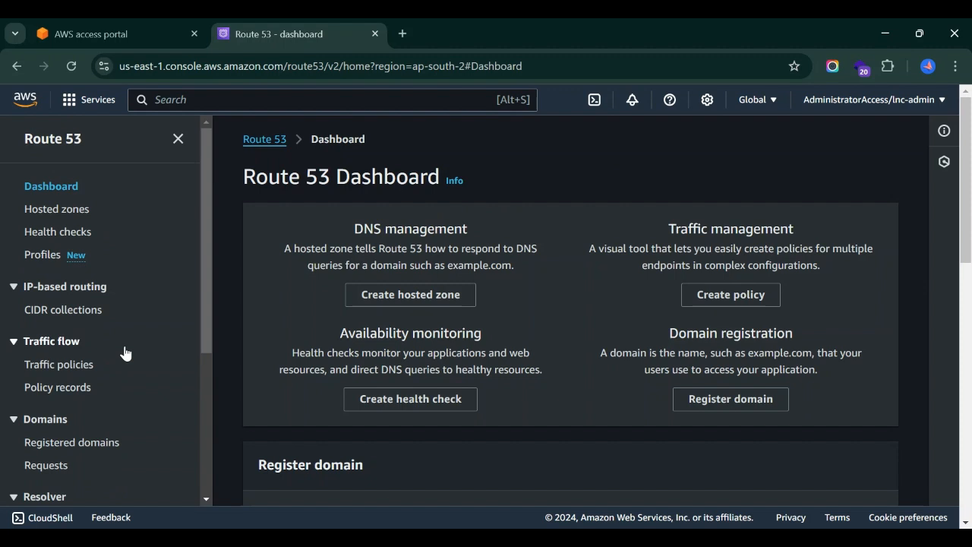
scroll(125, 353, down, 2)
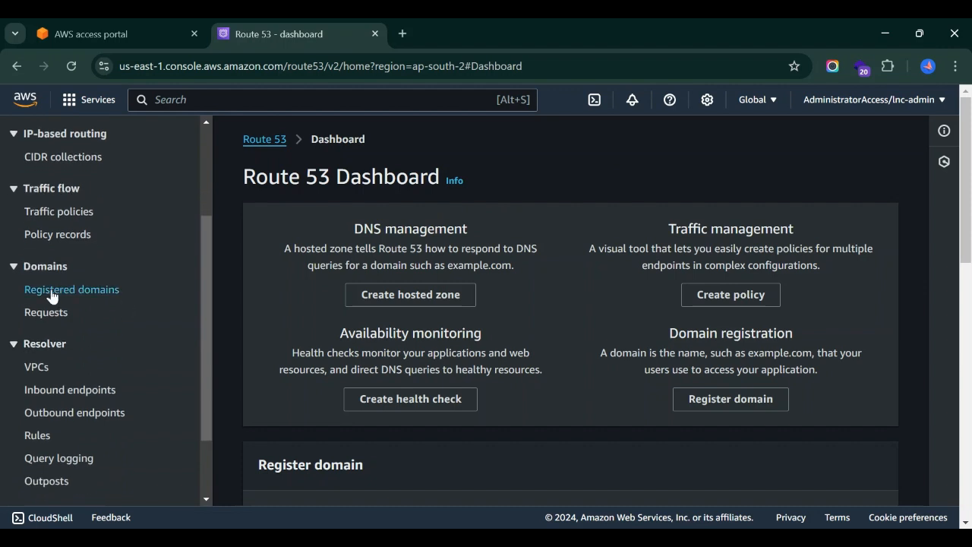
click(51, 291)
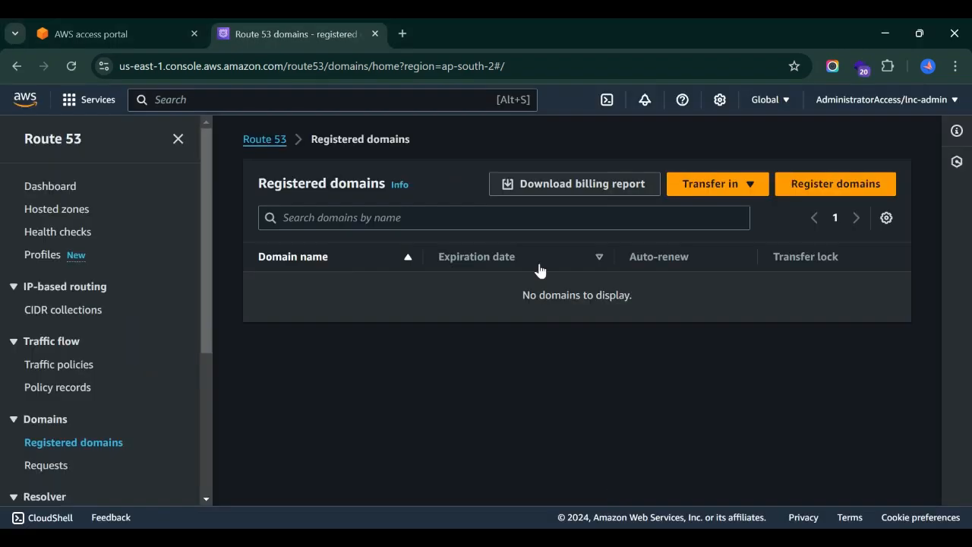
click(833, 193)
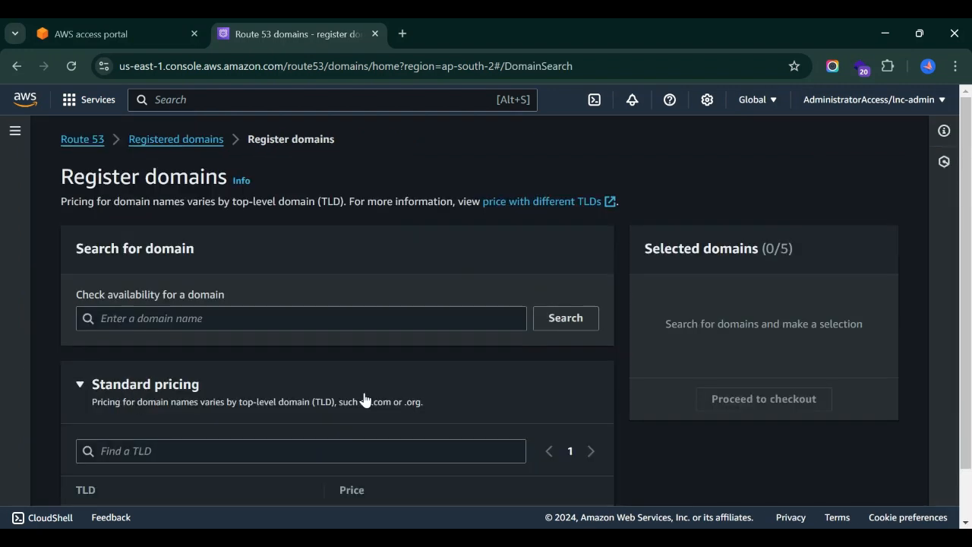
Check the availability of the domain name demotest.xyz.
click(152, 319)
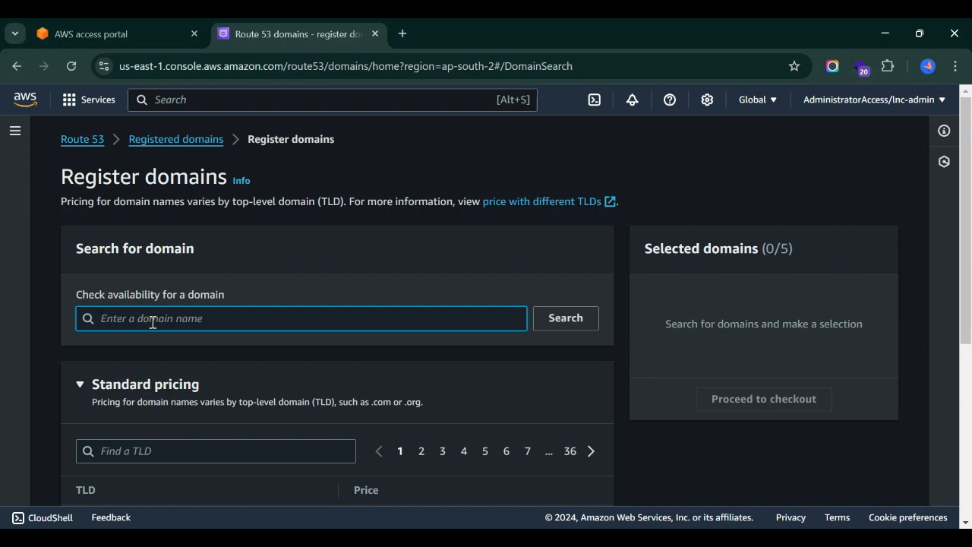
text(demotest.xyz)
click(575, 319)
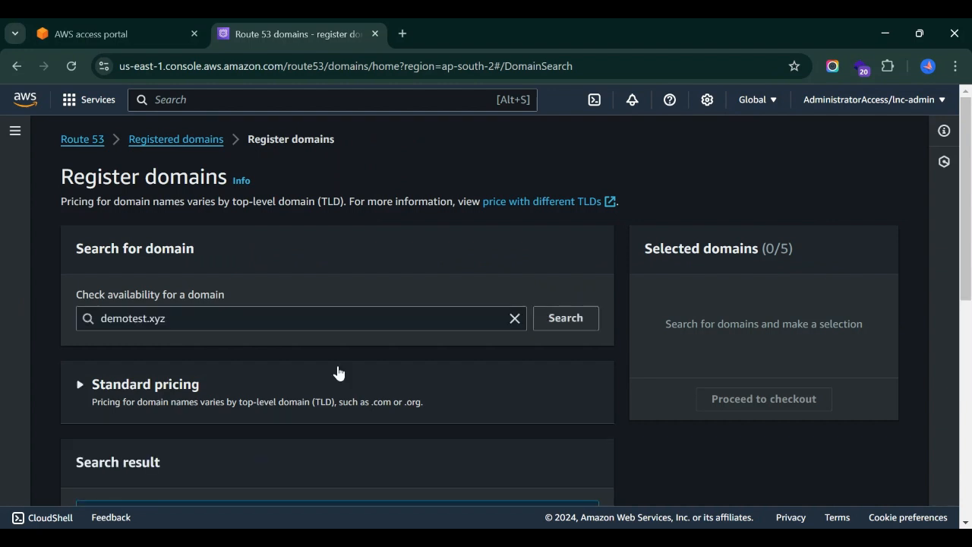
Review the availability result for demotest.xyz and the yearly prices of the suggested alternative domains.
scroll(339, 372, down, 2)
scroll(339, 372, down, 4)
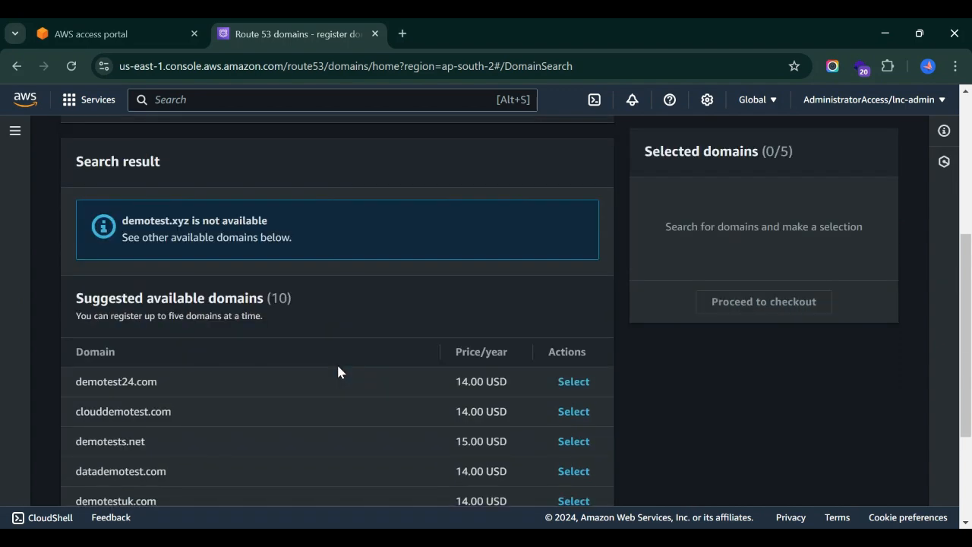
scroll(338, 371, down, 1)
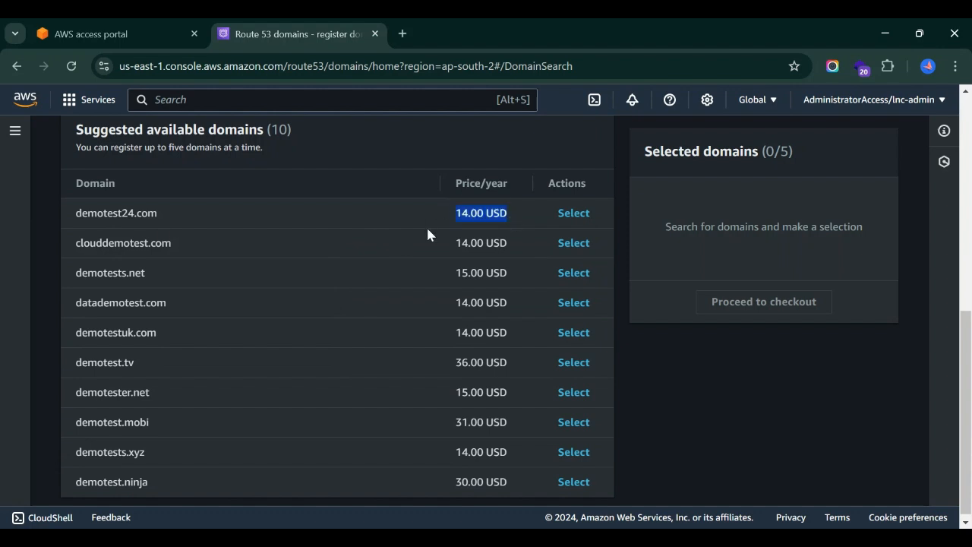
scroll(417, 348, up, 6)
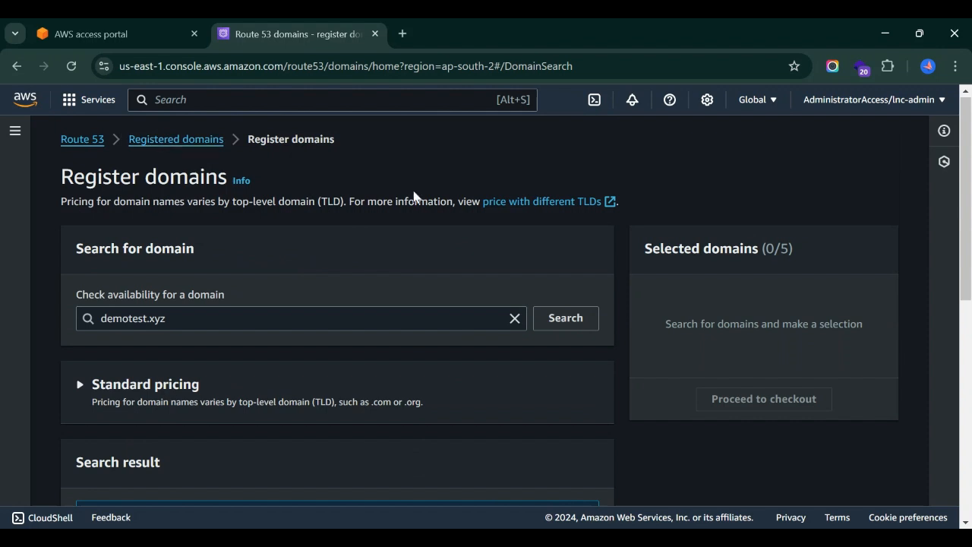
scroll(380, 329, down, 6)
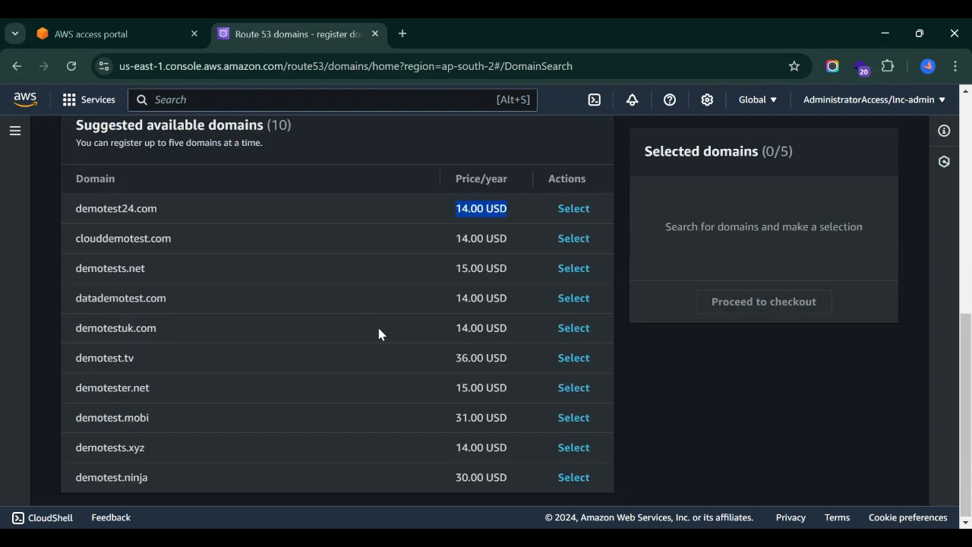
scroll(379, 329, up, 6)
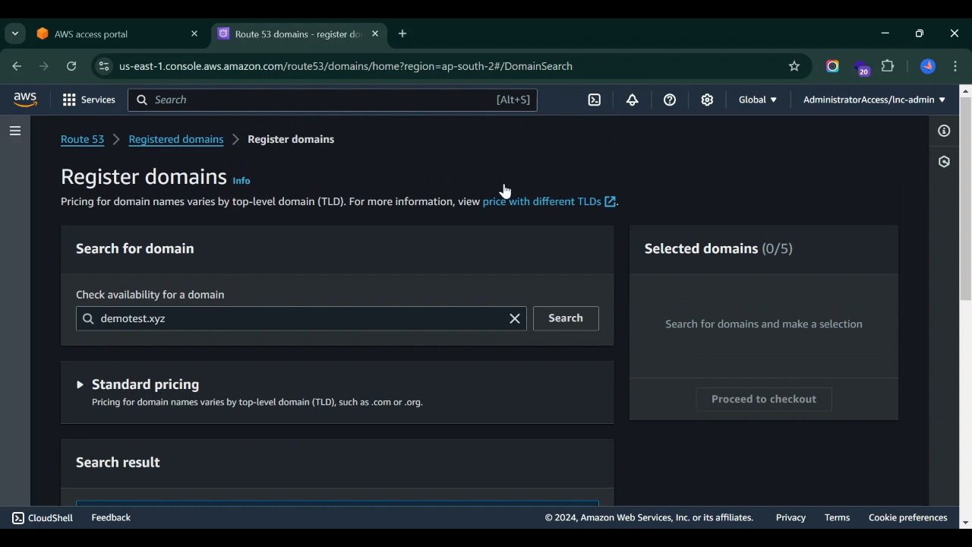
Expand the Route 53 navigation and open the hosted zones list.
click(18, 385)
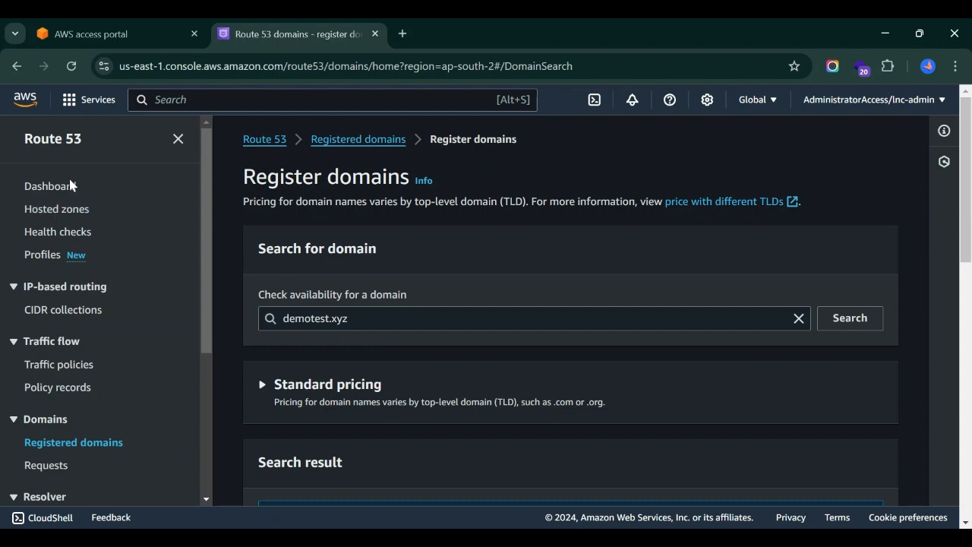
scroll(552, 354, down, 2)
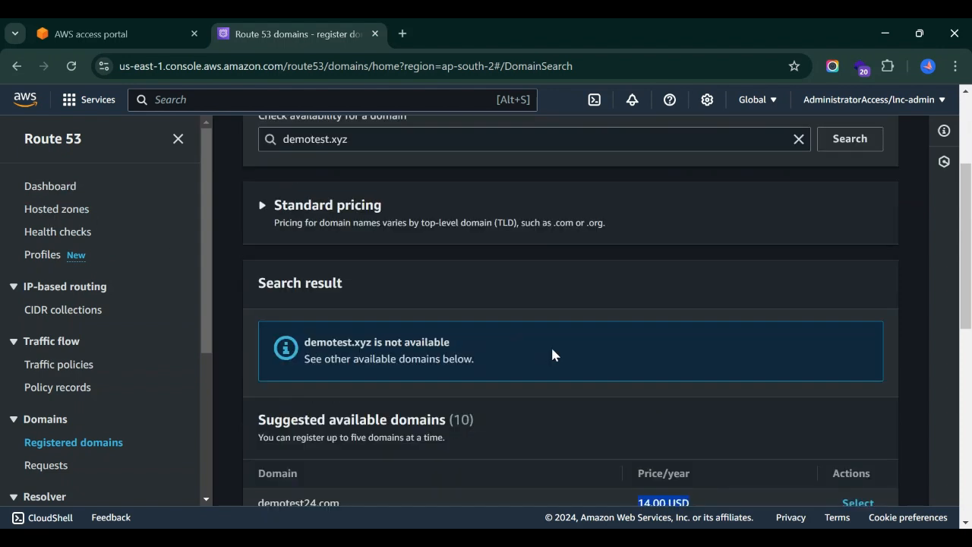
scroll(552, 354, up, 2)
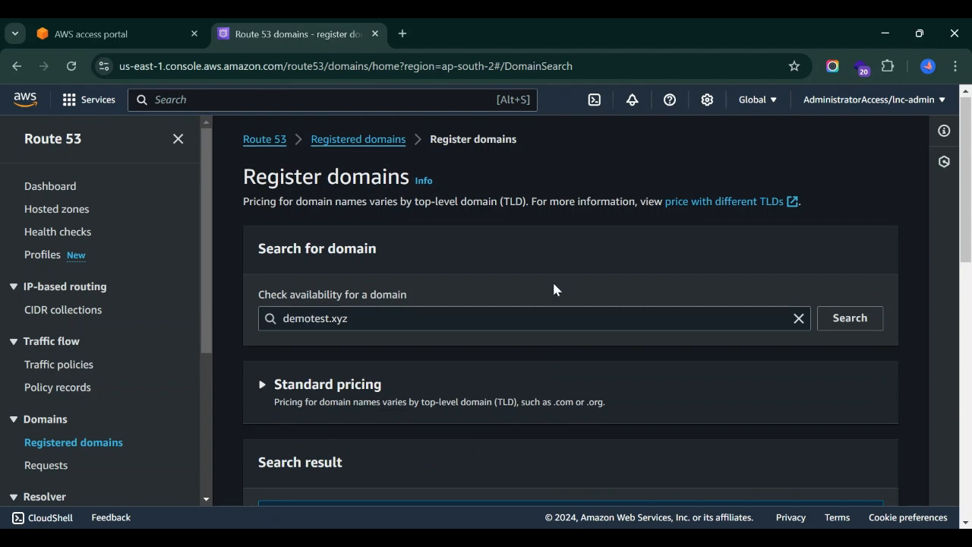
scroll(571, 341, down, 2)
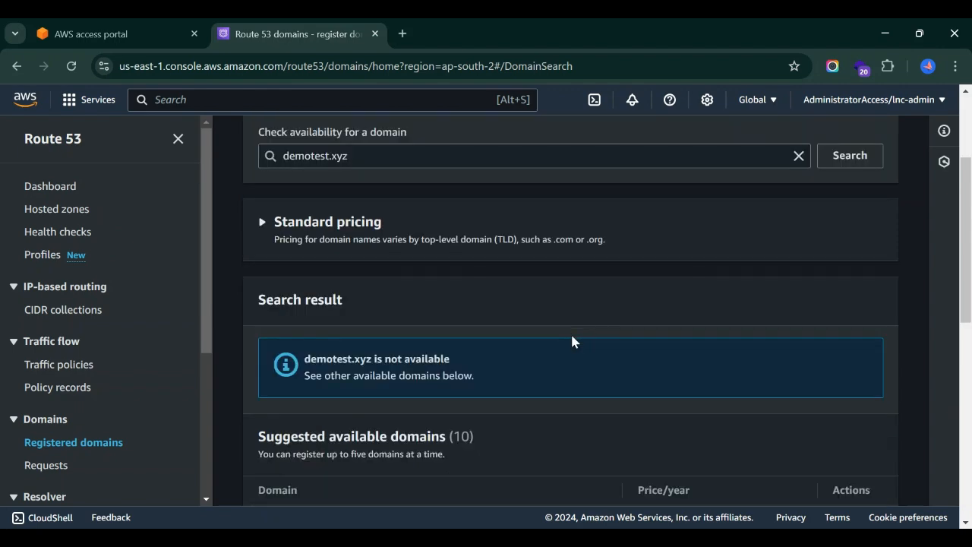
scroll(571, 341, down, 4)
scroll(572, 341, up, 4)
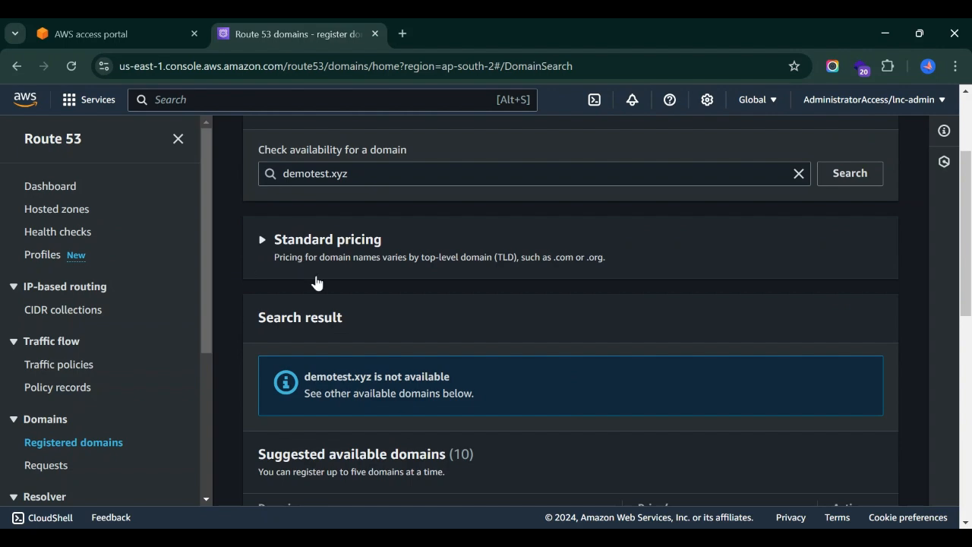
scroll(317, 283, up, 2)
scroll(536, 322, down, 4)
scroll(537, 330, up, 4)
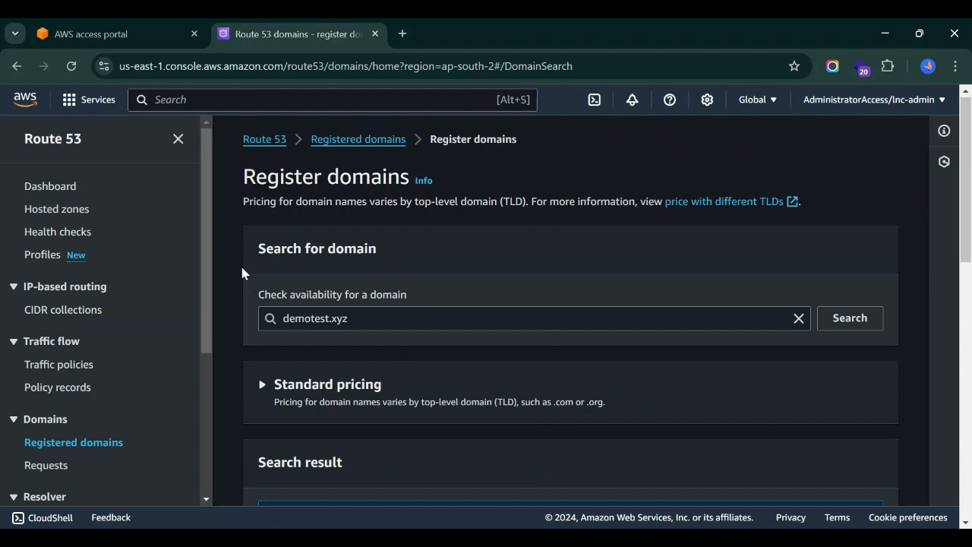
click(62, 218)
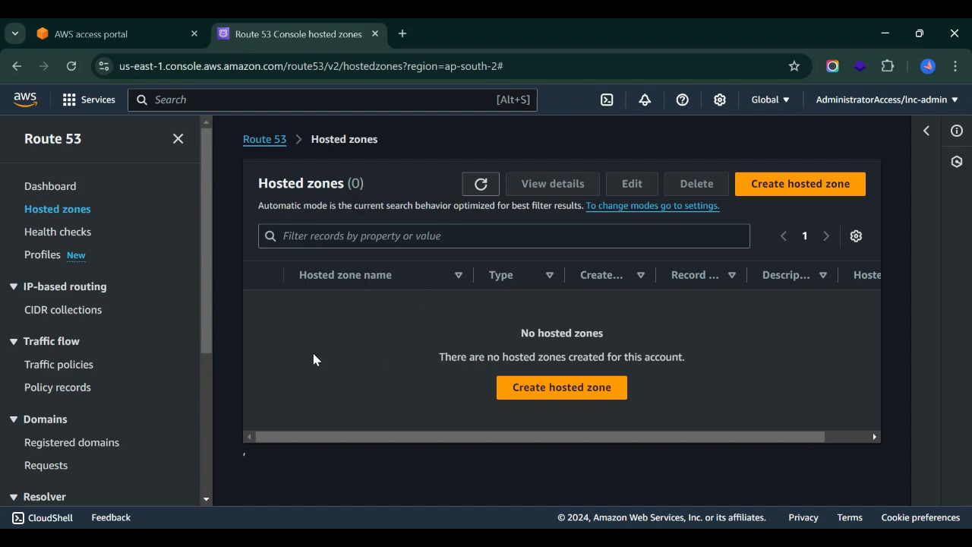
Switch to GoDaddy and examine the DNS records of the siob.in domain, including its name servers and CNAME entries.
key(alt+Tab)
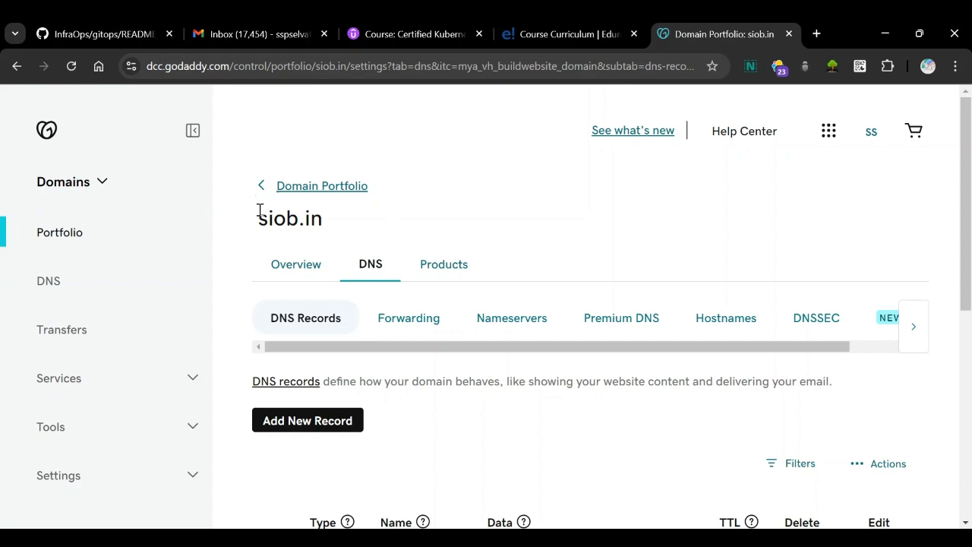
drag(258, 221, 330, 220)
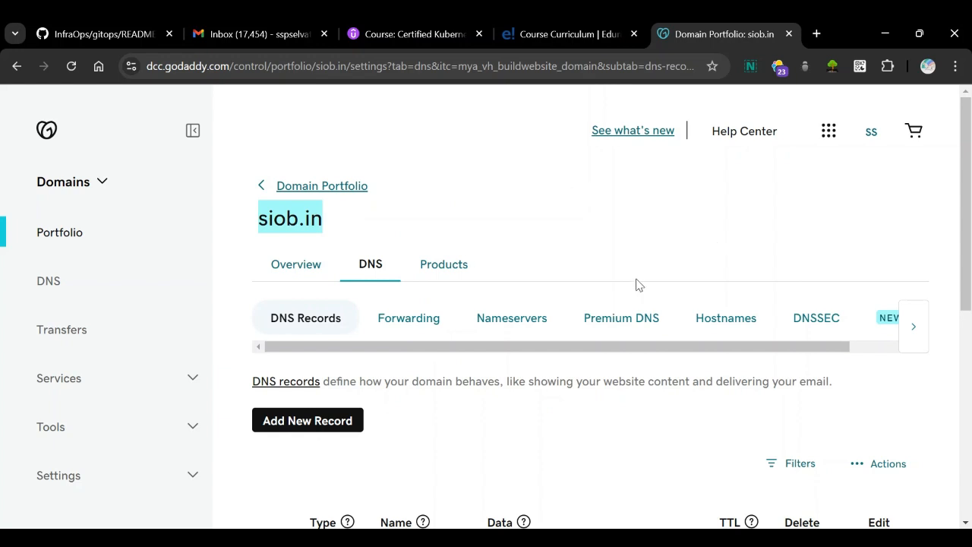
scroll(501, 358, down, 1)
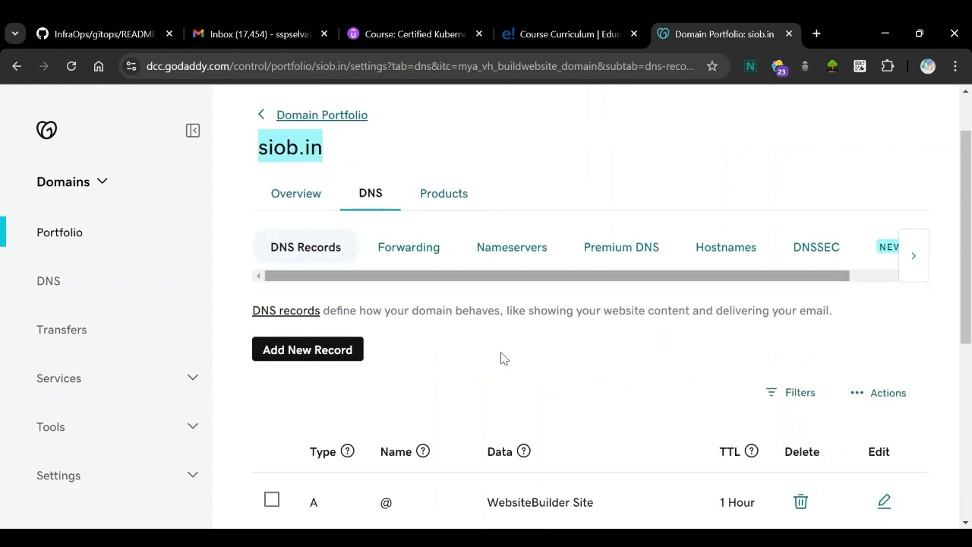
click(614, 145)
scroll(444, 386, down, 3)
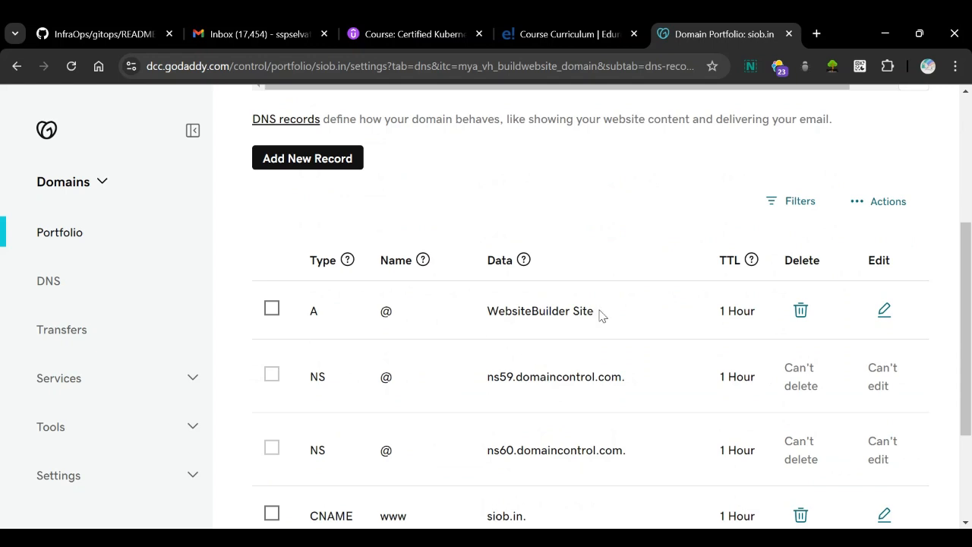
scroll(590, 408, down, 2)
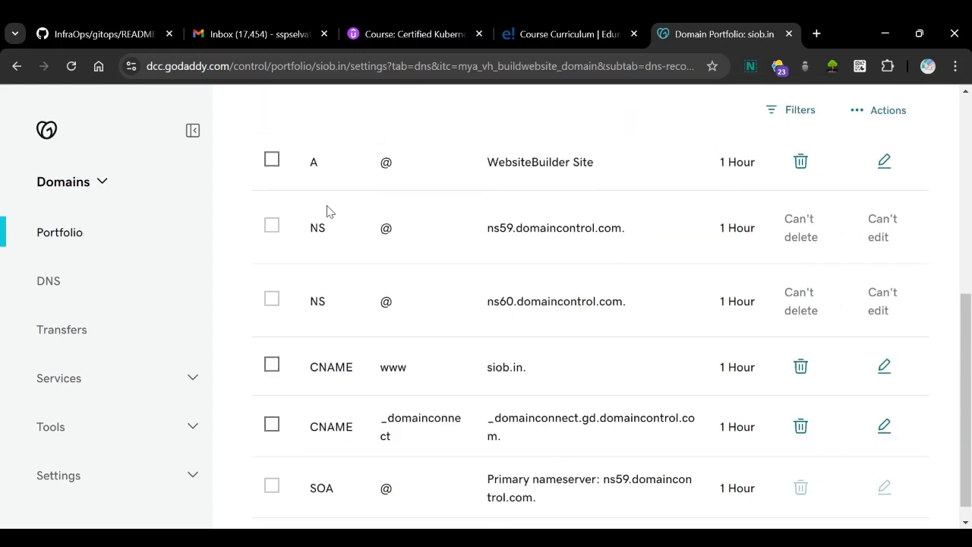
scroll(573, 396, down, 1)
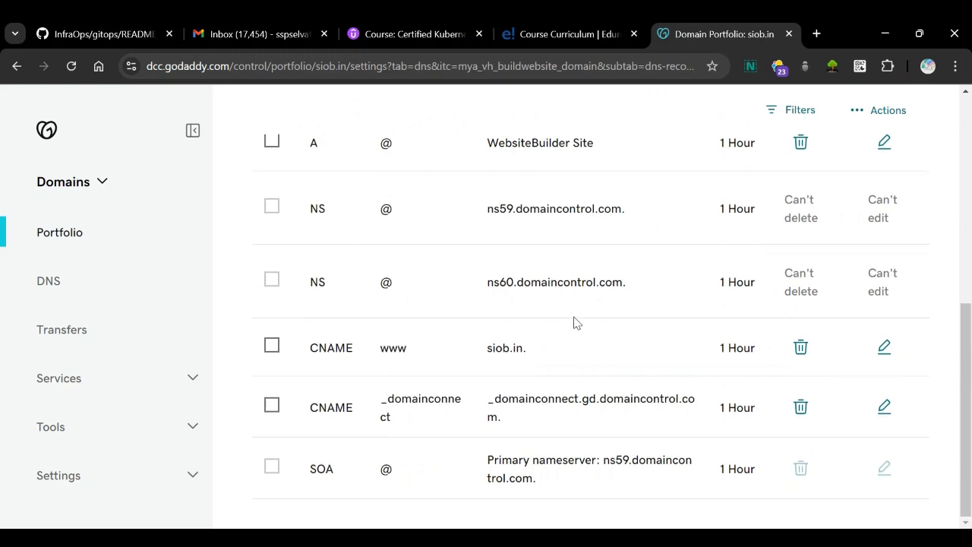
scroll(575, 322, up, 1)
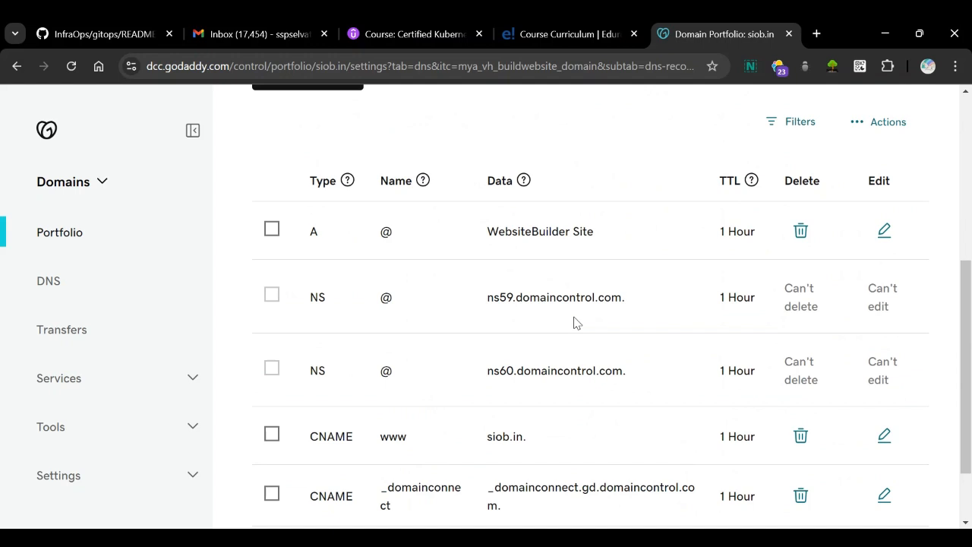
scroll(575, 322, up, 1)
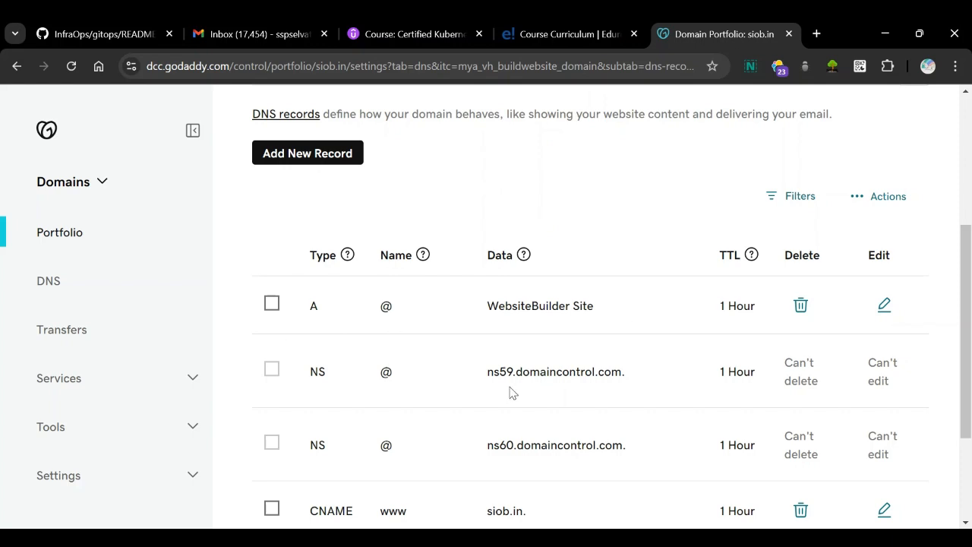
scroll(510, 391, down, 1)
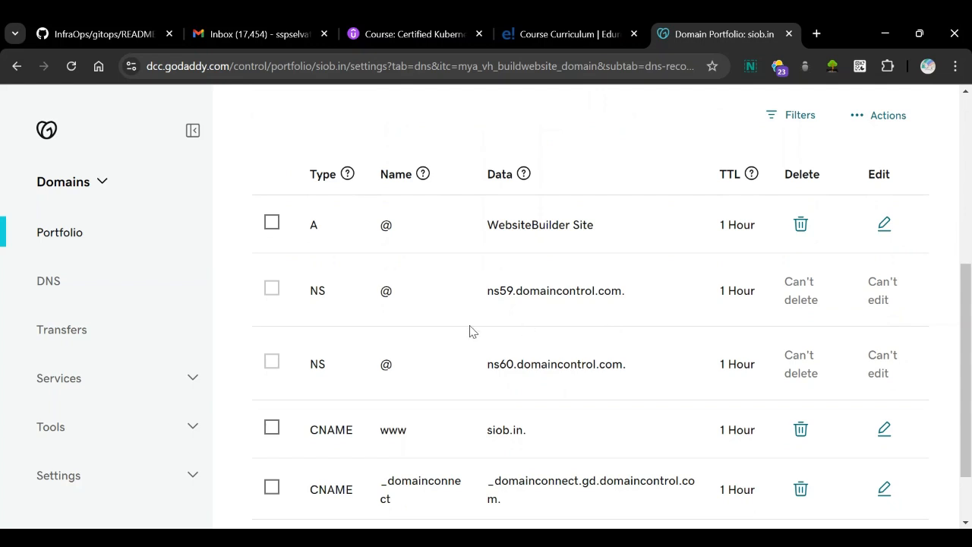
scroll(480, 367, down, 1)
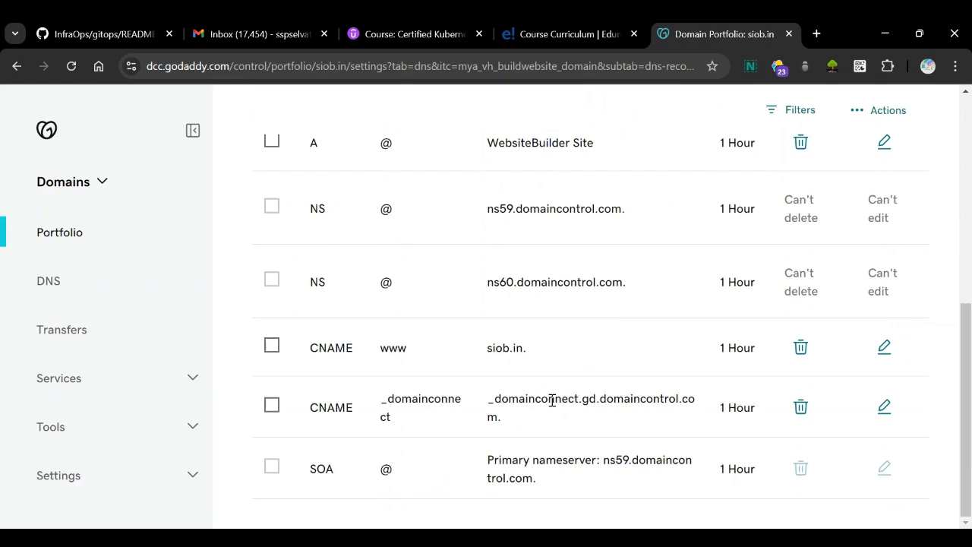
scroll(553, 400, up, 2)
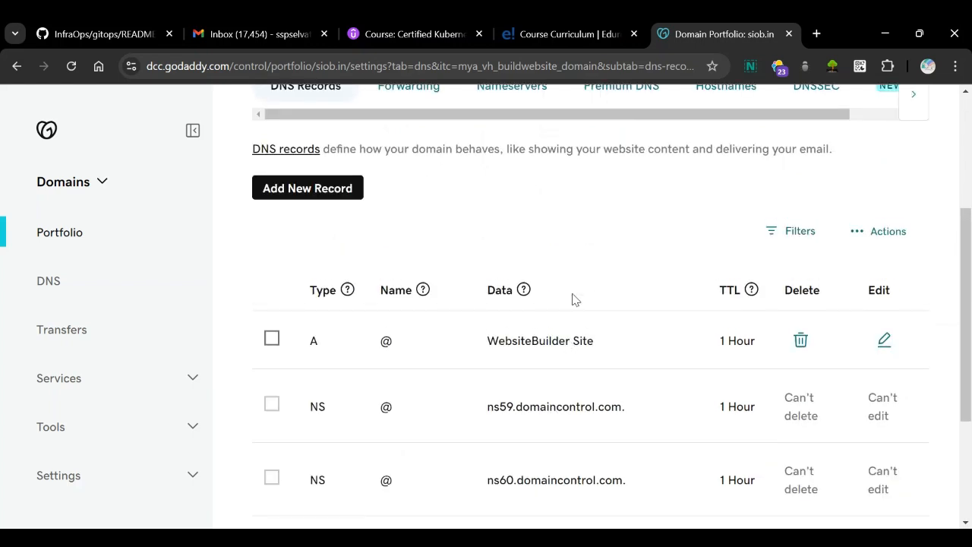
scroll(573, 298, up, 1)
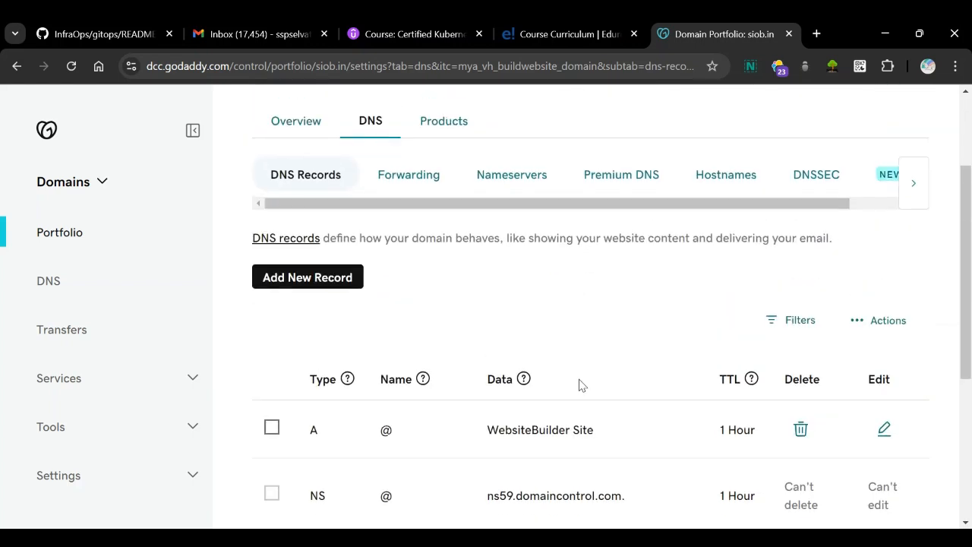
scroll(579, 384, down, 2)
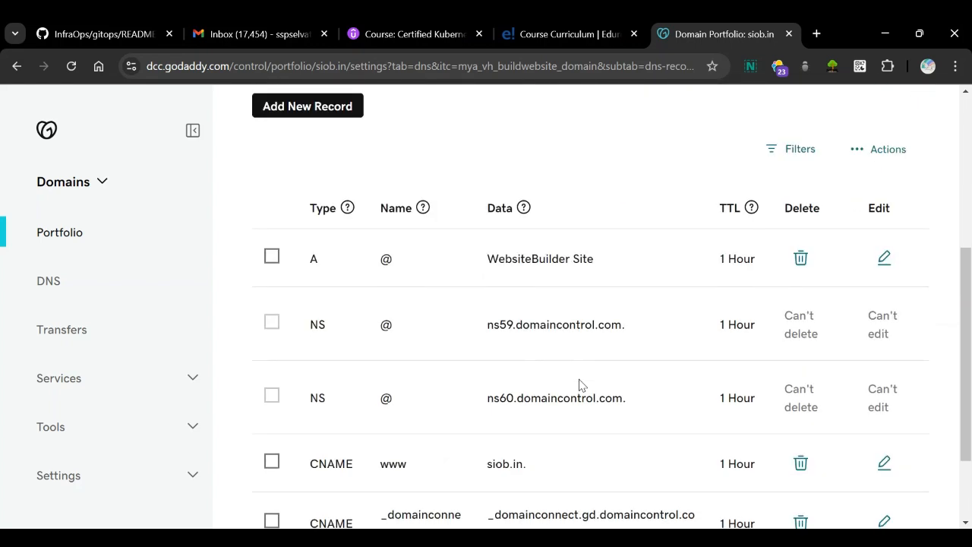
scroll(589, 219, up, 2)
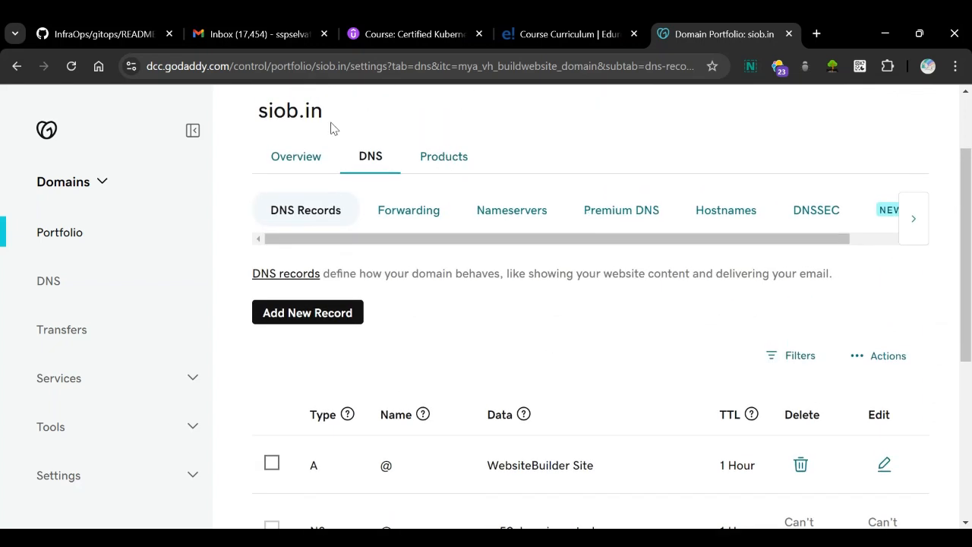
Switch to the AWS Route 53 console and start a new hosted zone with the domain name siob.in.
key(alt+Tab)
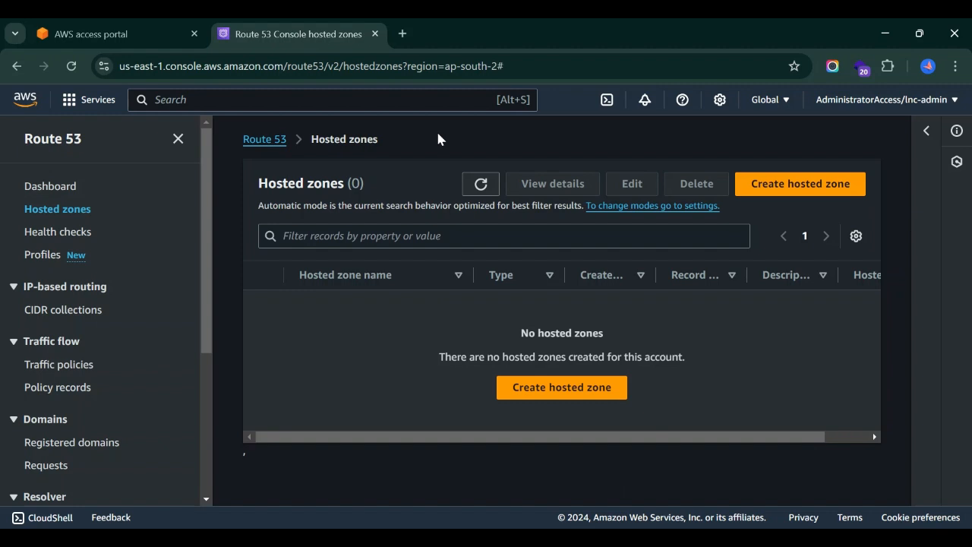
click(578, 395)
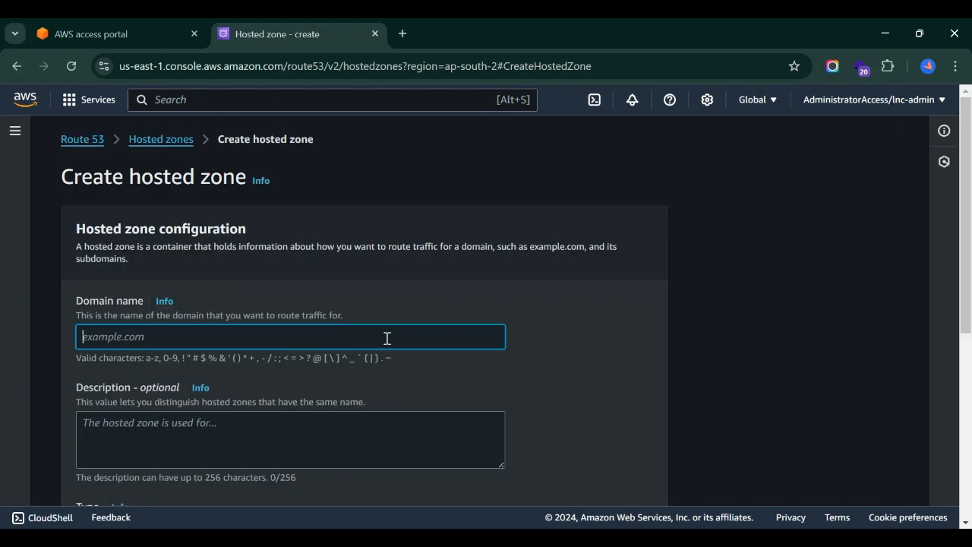
scroll(215, 374, down, 1)
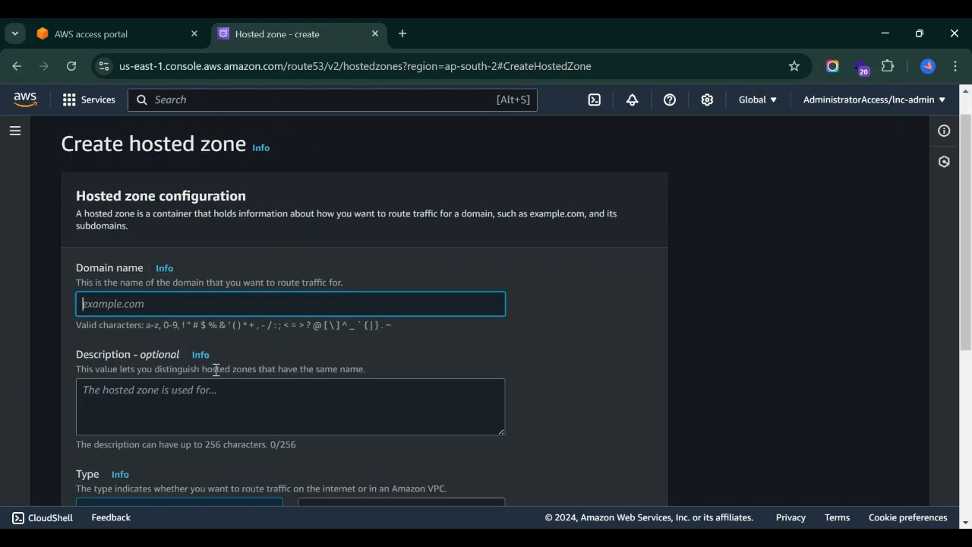
text(siob.in)
scroll(215, 372, down, 1)
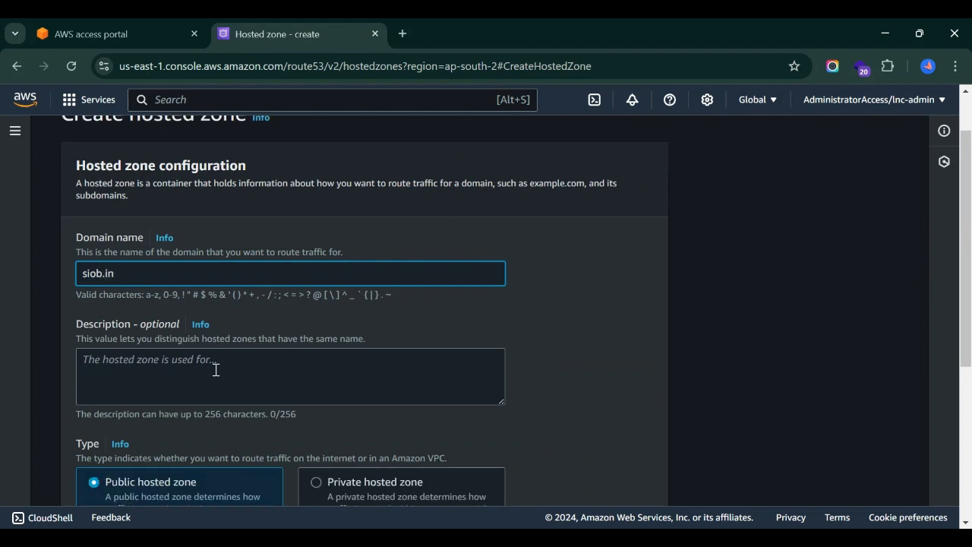
Enter the description "siob.in from godaddy" and create the zone as a public hosted zone.
drag(116, 271, 69, 270)
key(ctrl+c)
click(197, 367)
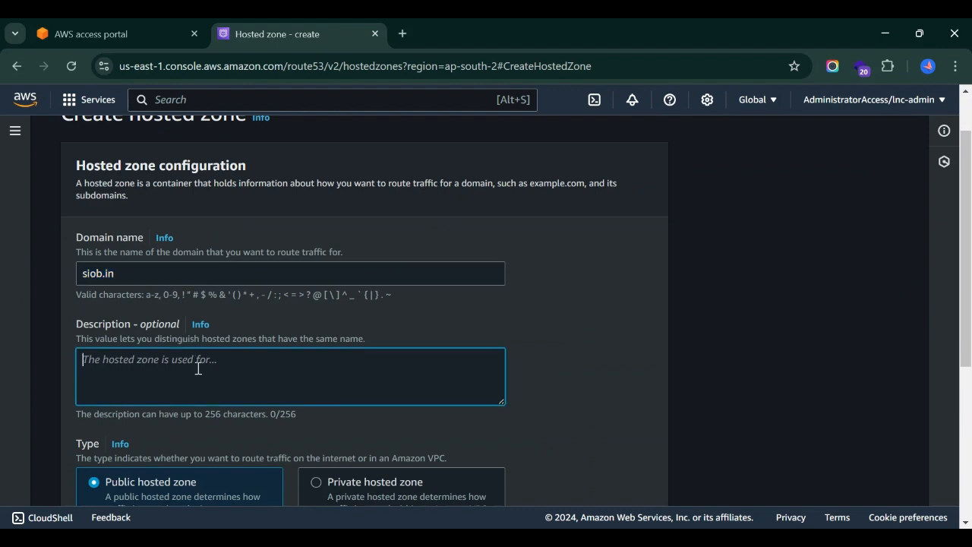
key(ctrl+v)
text(f)
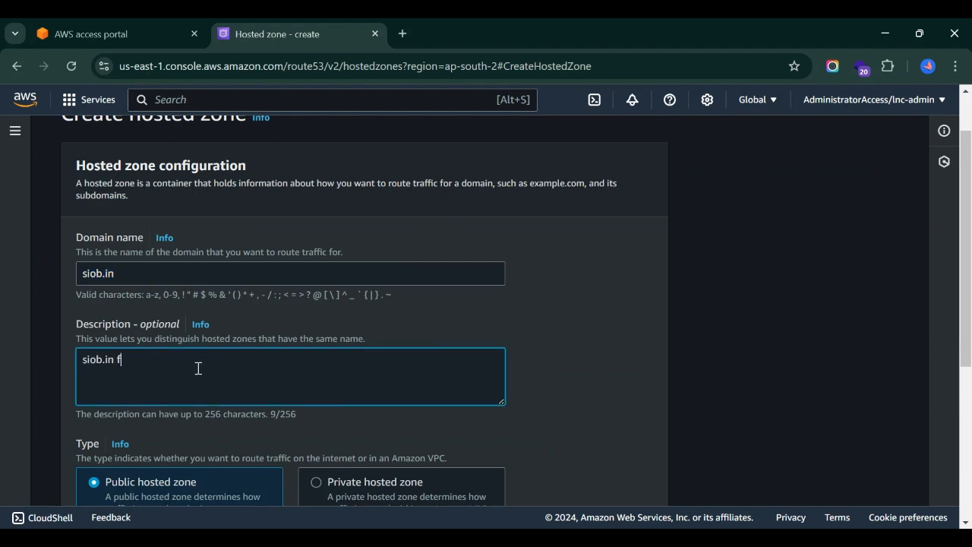
text(rom godaddy)
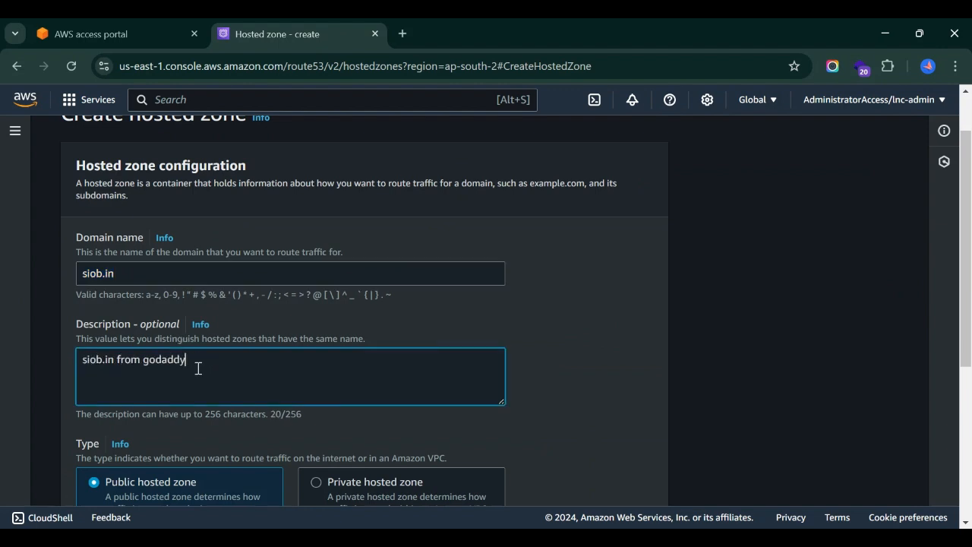
scroll(224, 435, down, 4)
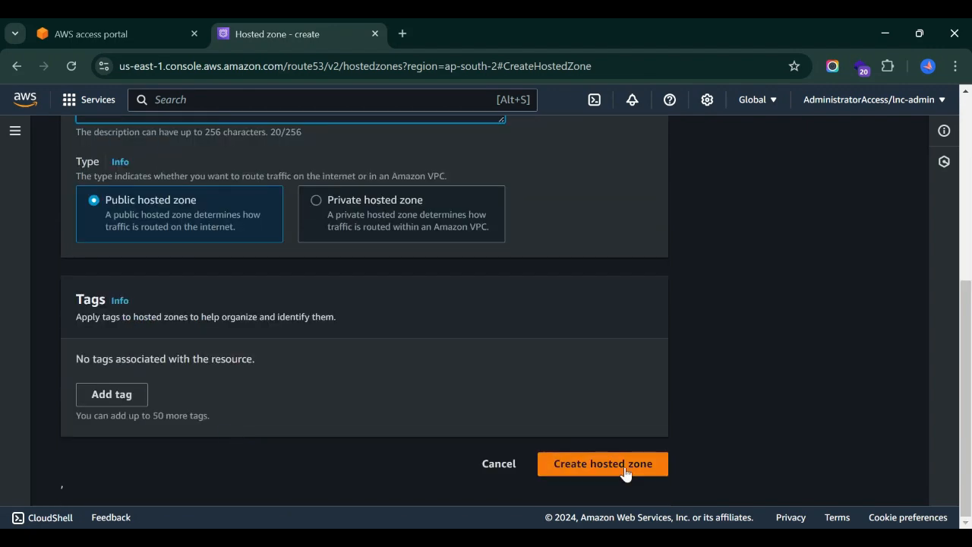
click(618, 474)
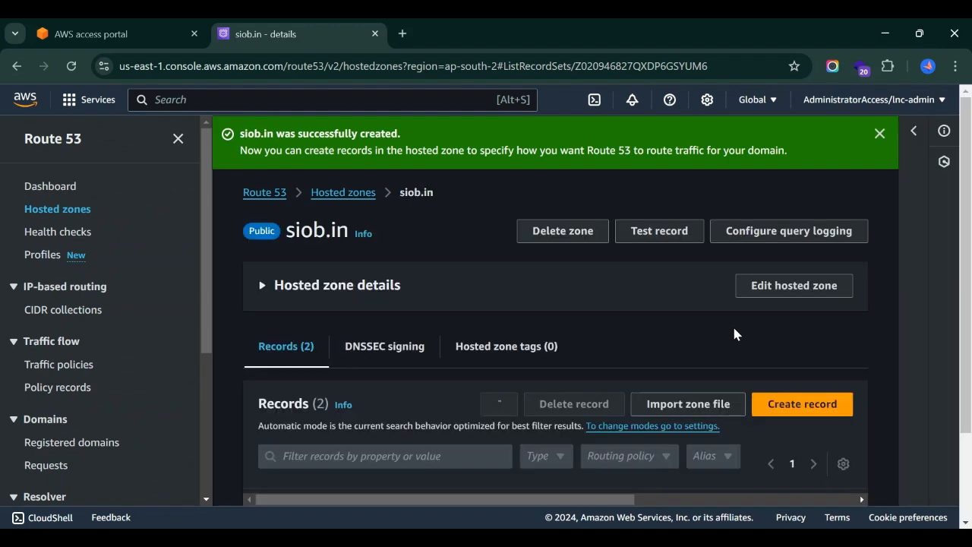
Examine the NS and SOA records of the new siob.in hosted zone, including their values and TTLs.
scroll(571, 346, down, 3)
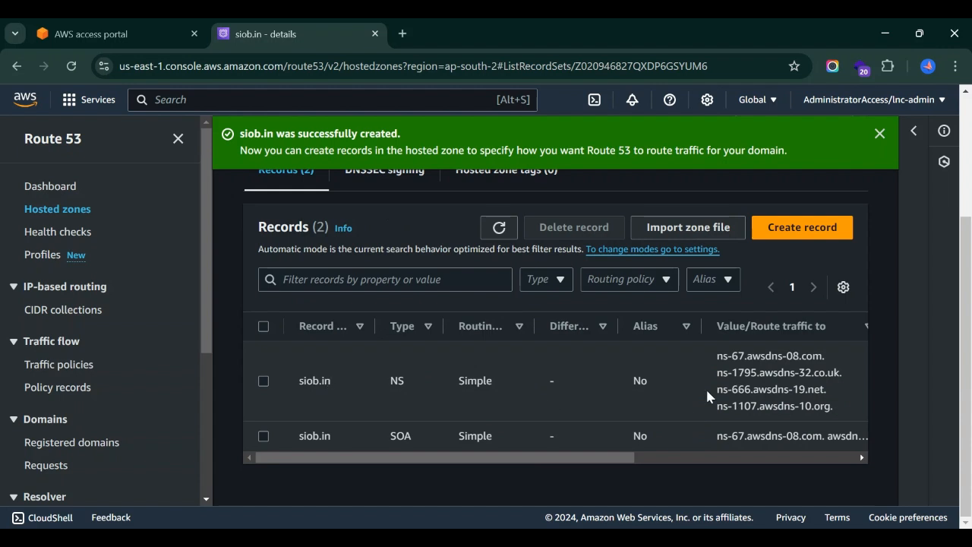
drag(744, 389, 692, 380)
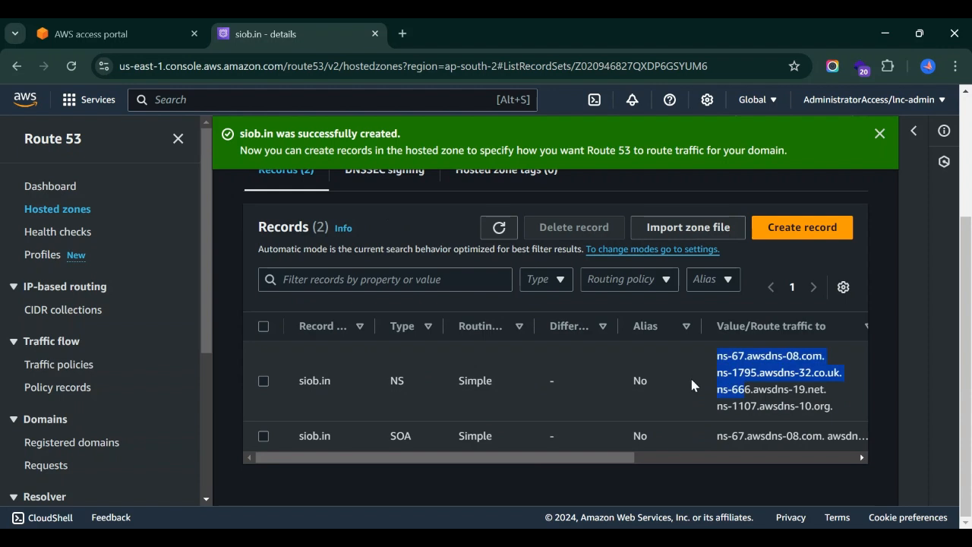
double_click(383, 432)
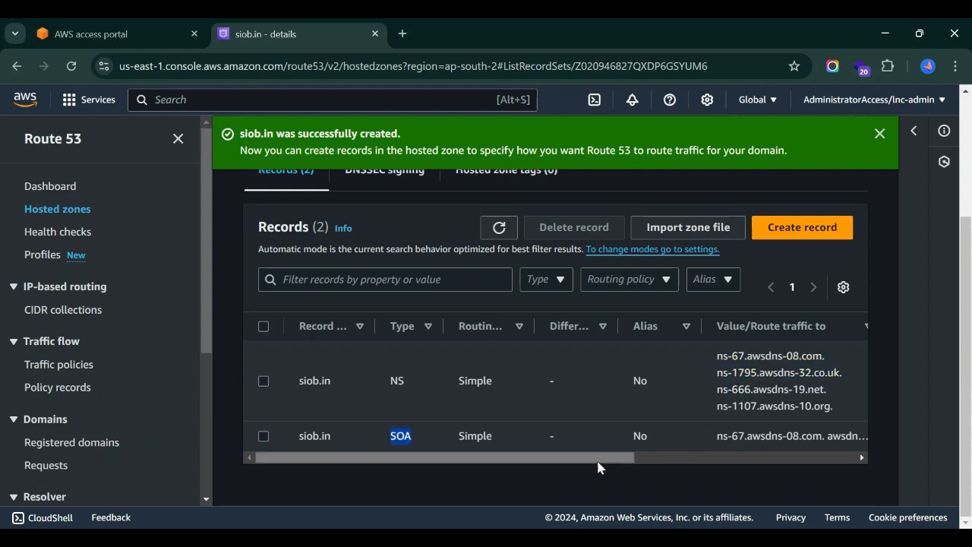
drag(599, 462, 706, 463)
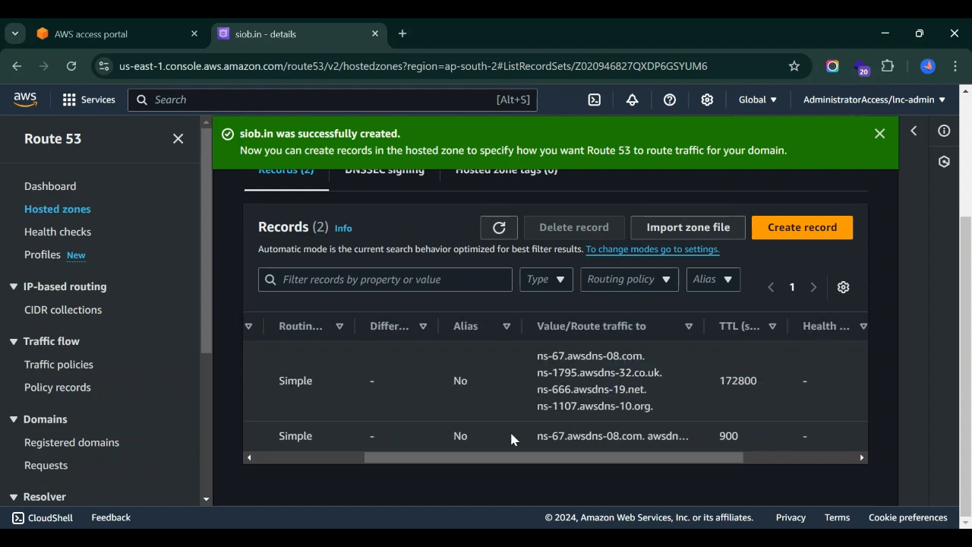
drag(445, 459, 430, 458)
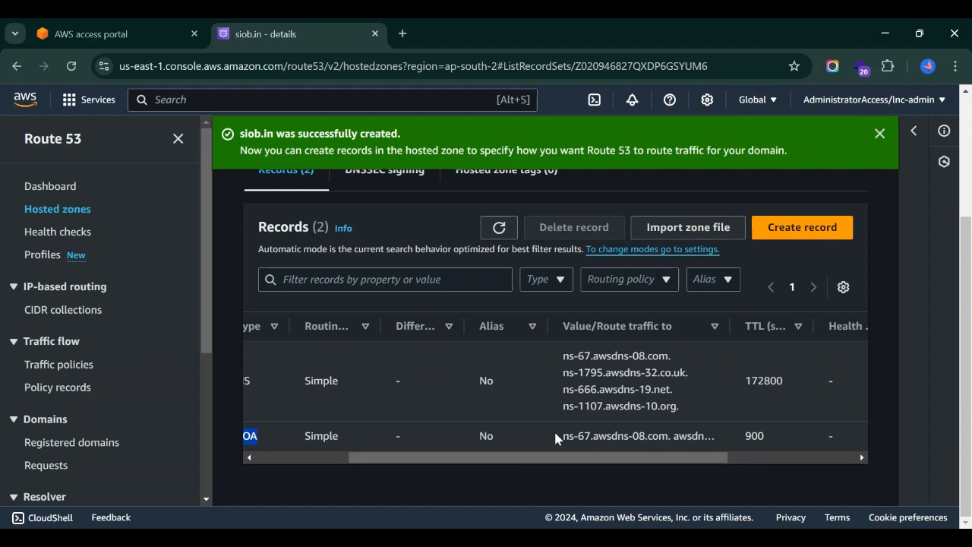
drag(687, 408, 546, 351)
click(714, 377)
Switch to GoDaddy, check the NS records of siob.in and open the domain's nameserver settings.
key(alt+Tab)
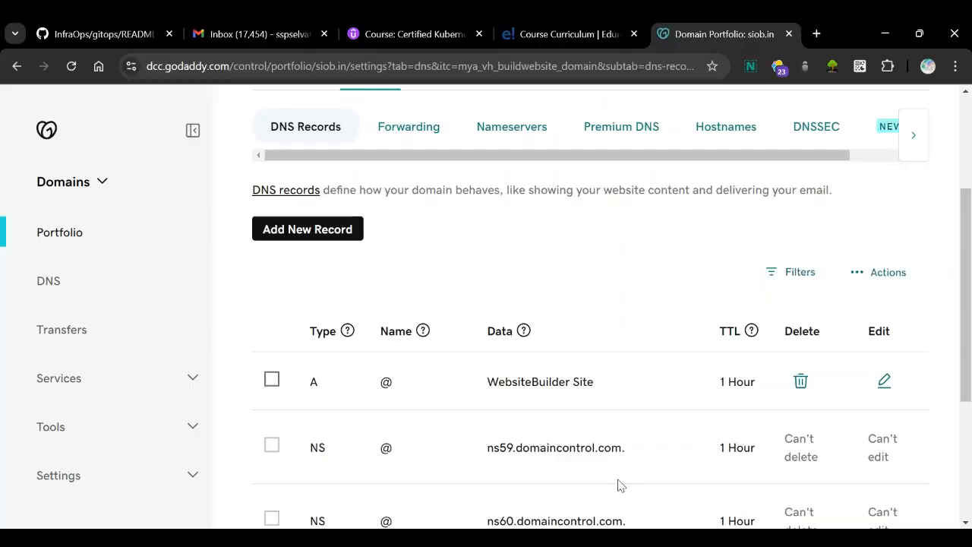
scroll(535, 325, down, 2)
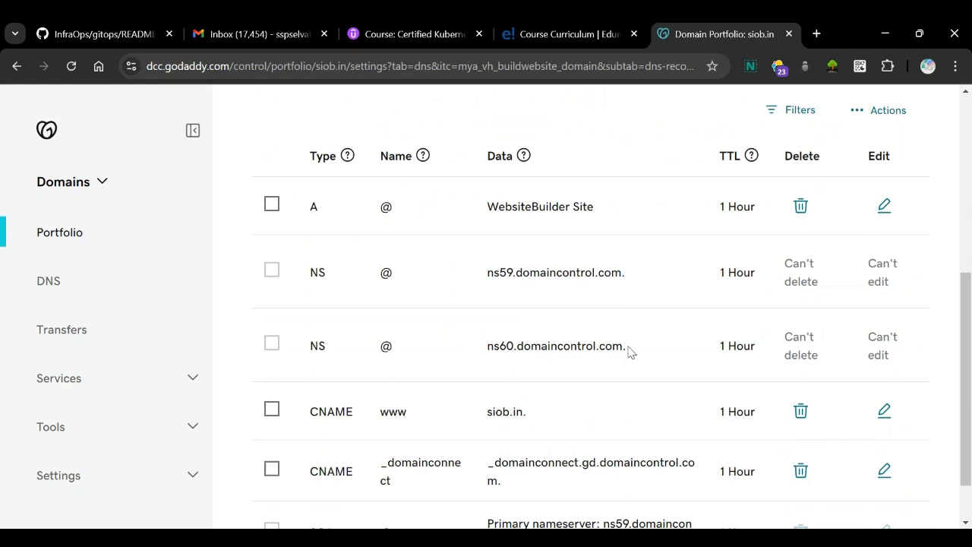
drag(629, 351, 473, 358)
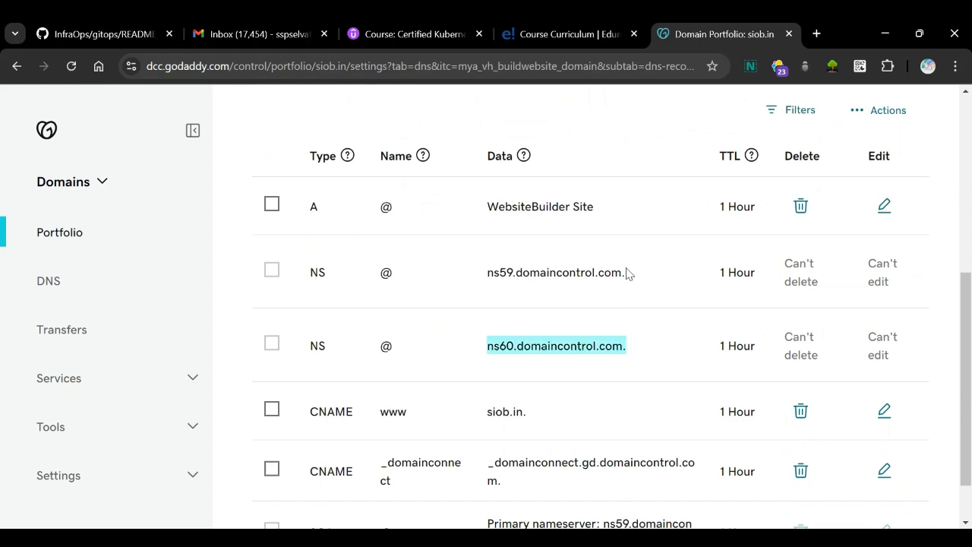
drag(626, 271, 507, 278)
scroll(508, 281, up, 3)
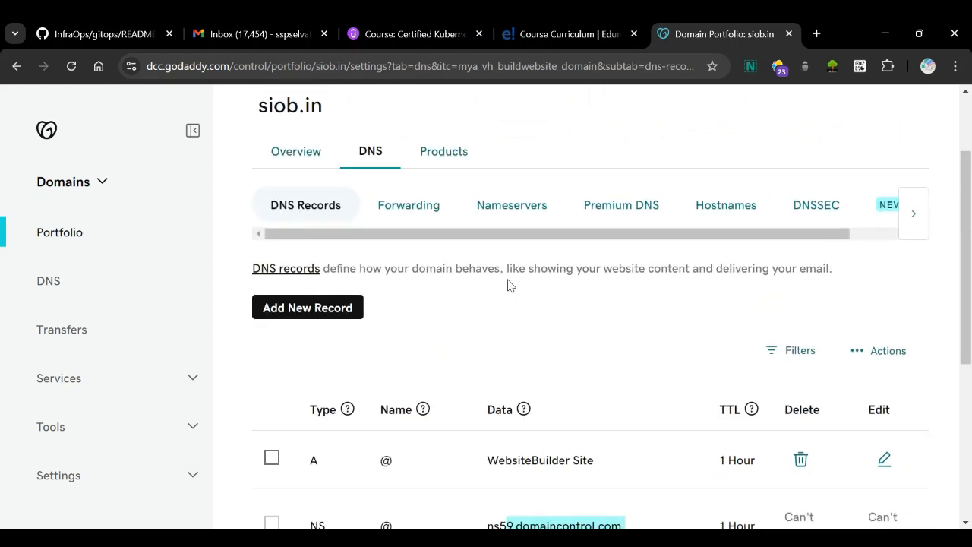
click(505, 206)
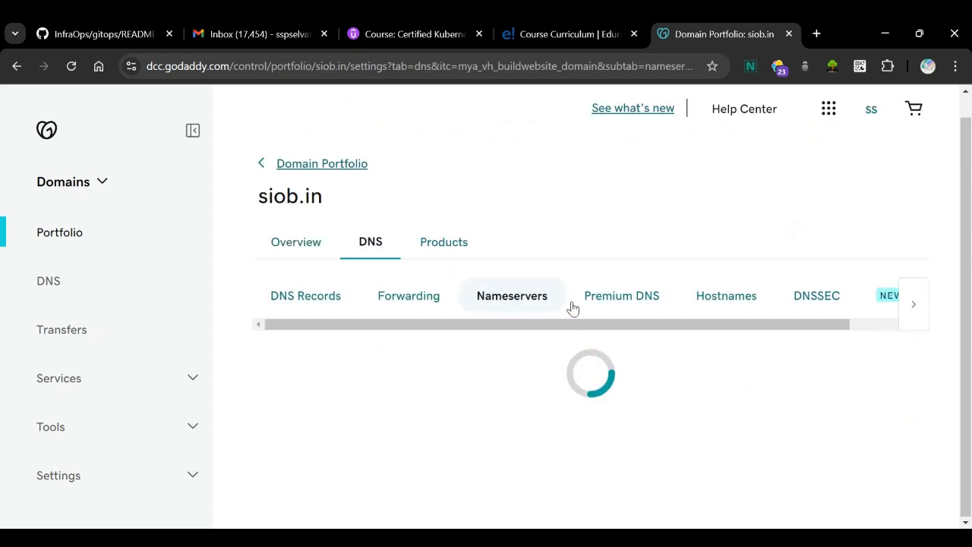
scroll(607, 361, down, 1)
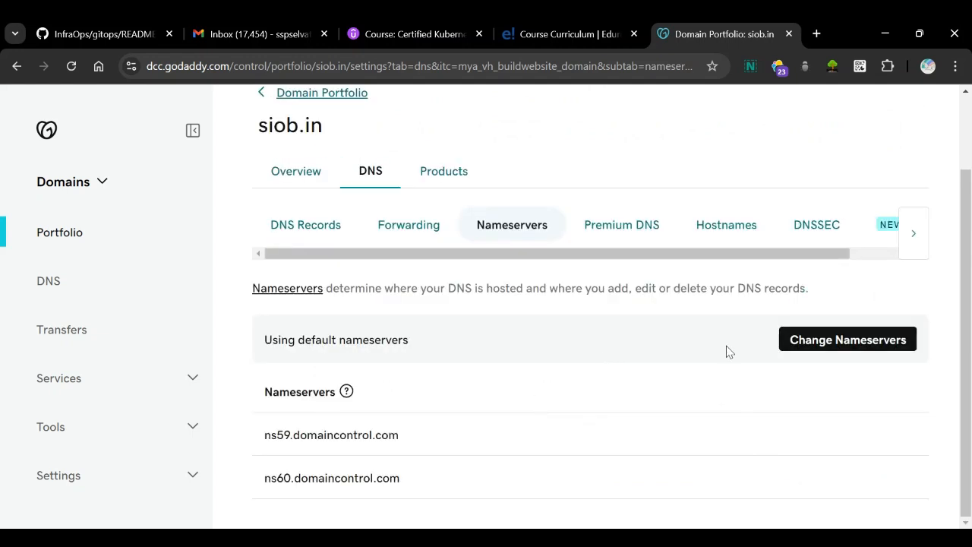
Choose own nameservers for siob.in and enter ns-67.awsdns-08.com, ns-1795.awsdns-32.co.uk, ns-666.awsdns-19.net and ns-1107.awsdns-10.org.
click(832, 349)
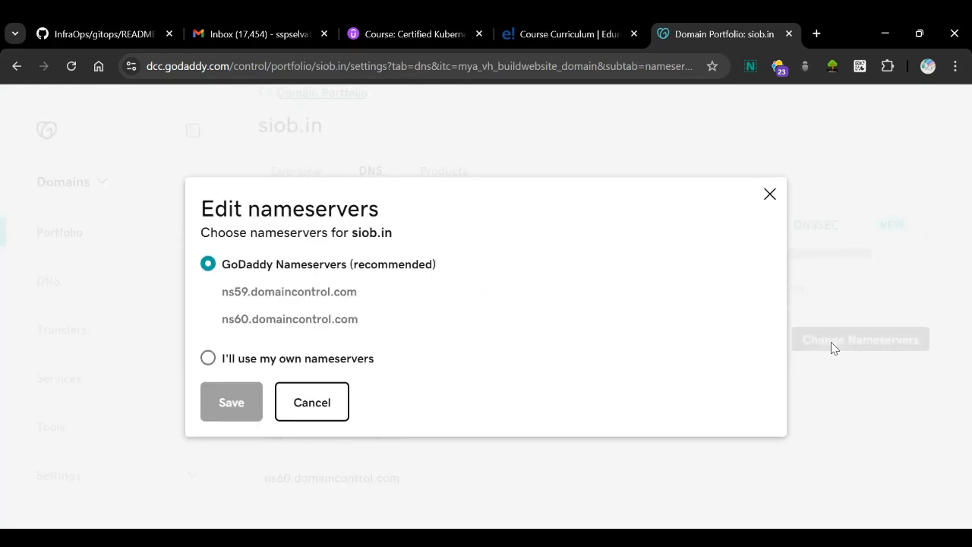
click(208, 359)
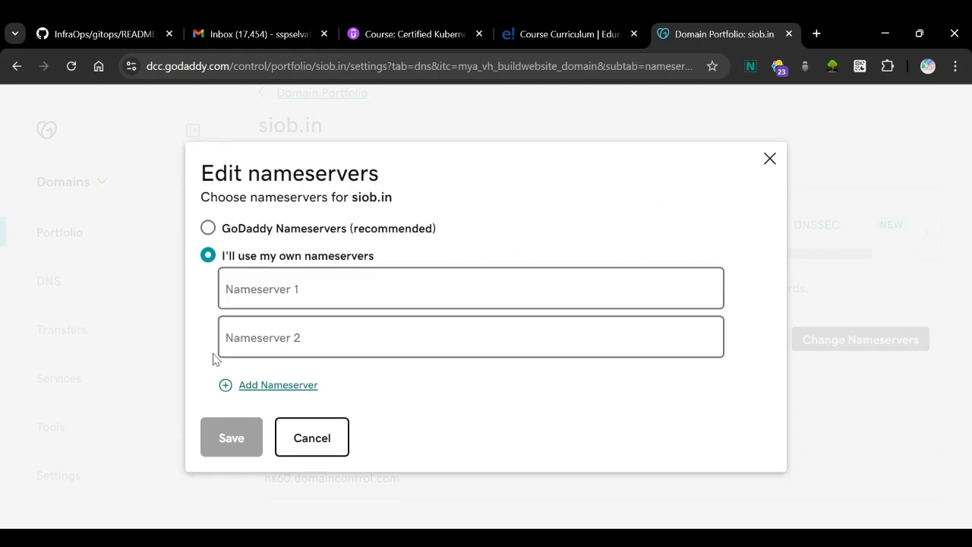
click(297, 287)
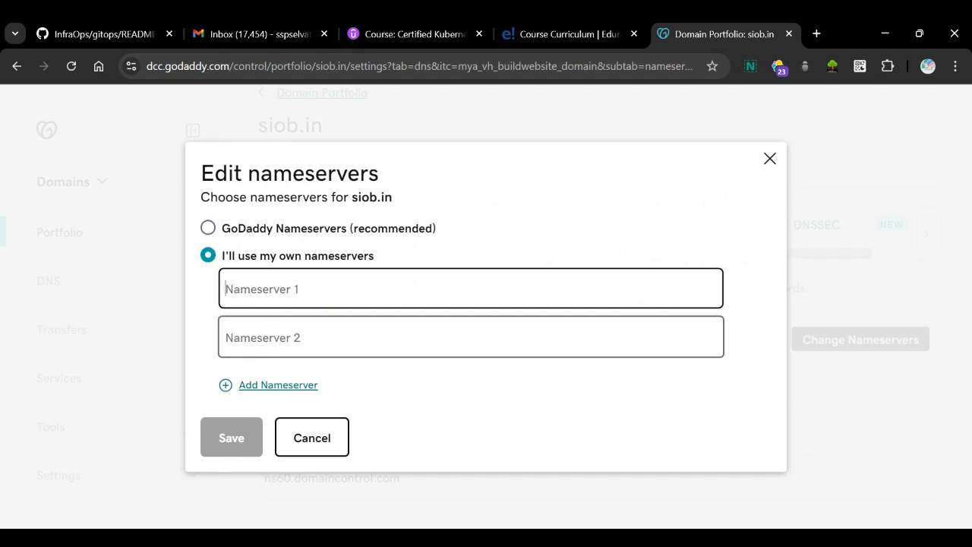
text(ns-67.awsdns-08.com ns-1795.awsdns-32.co.uk ns-666.awsdns-19.net ns-1107.awsdns-10.org)
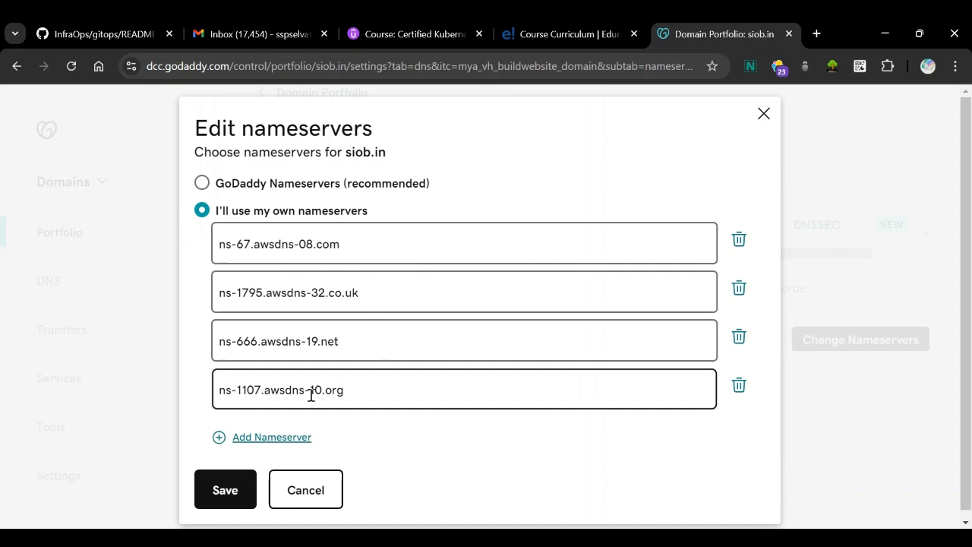
click(244, 444)
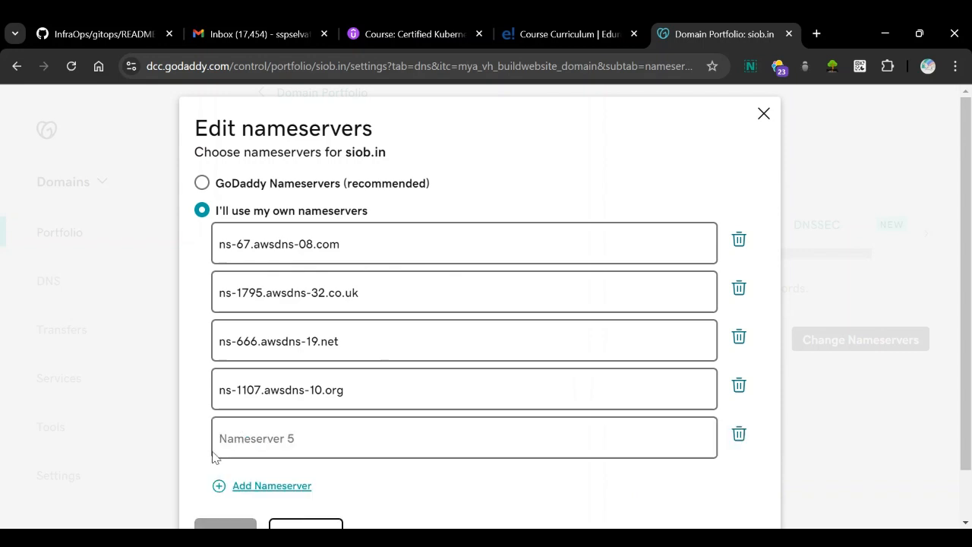
click(271, 436)
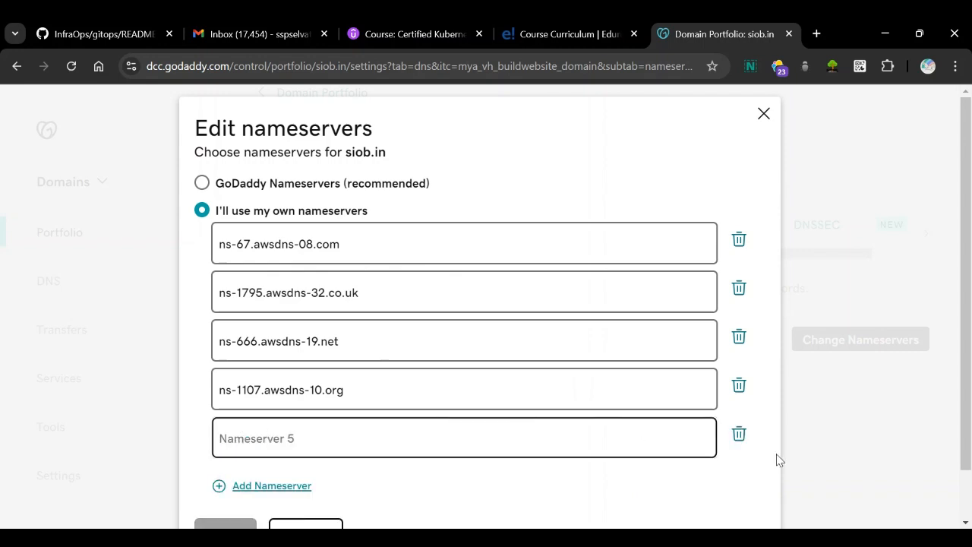
click(741, 440)
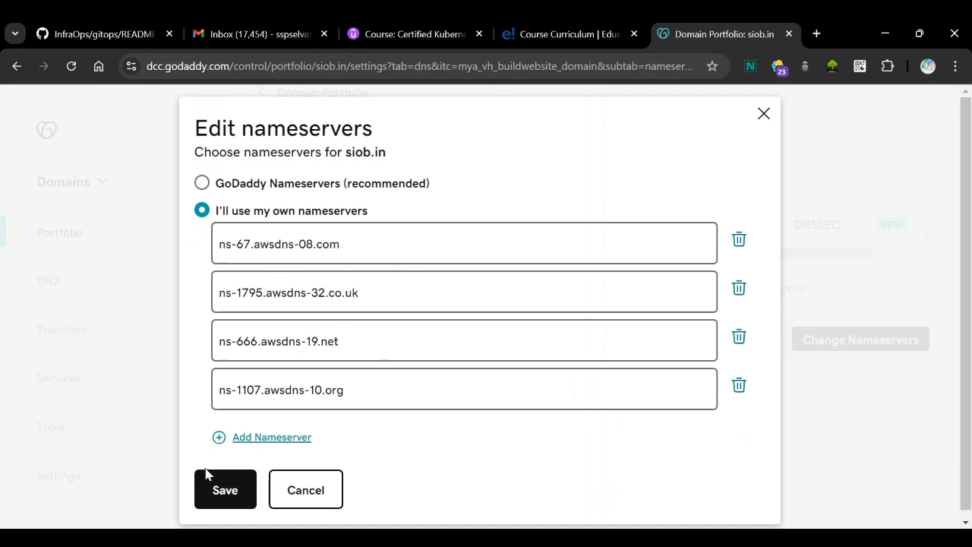
Save the custom nameservers for siob.in, consent to the update and review the domain's nameserver list.
click(218, 491)
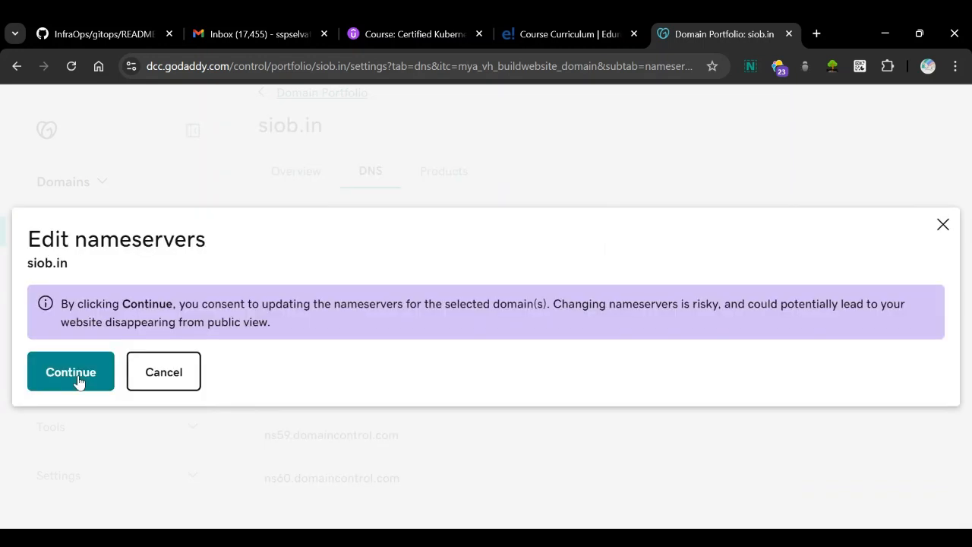
click(76, 376)
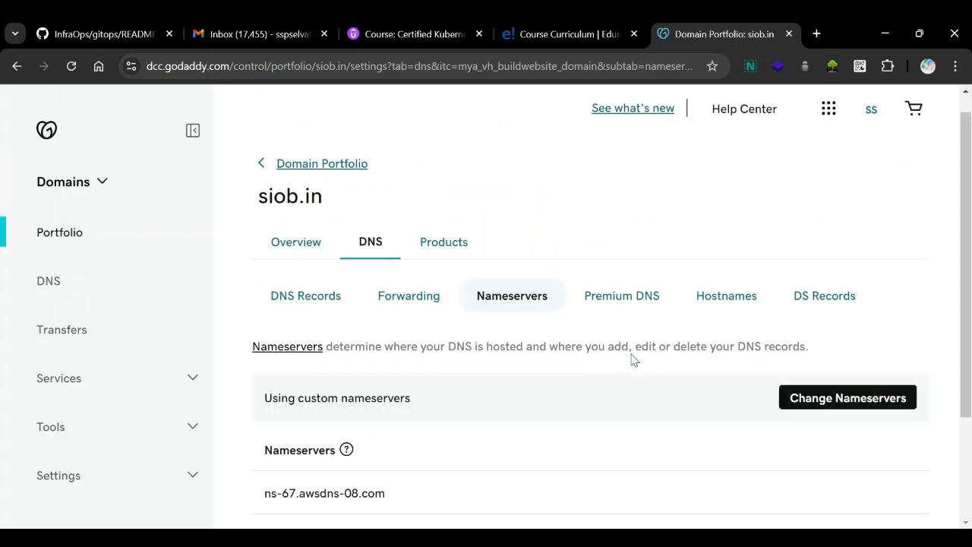
scroll(510, 392, down, 3)
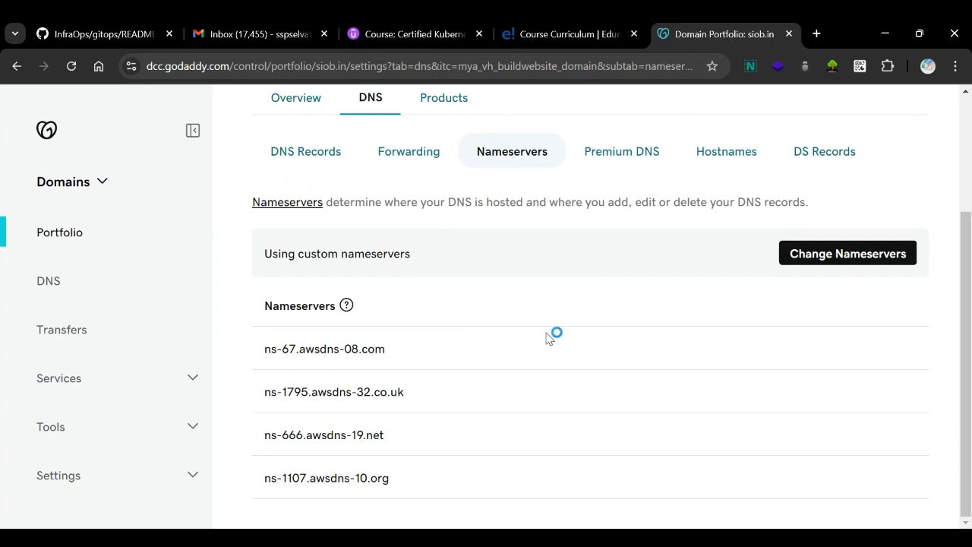
scroll(550, 338, up, 2)
scroll(549, 338, up, 1)
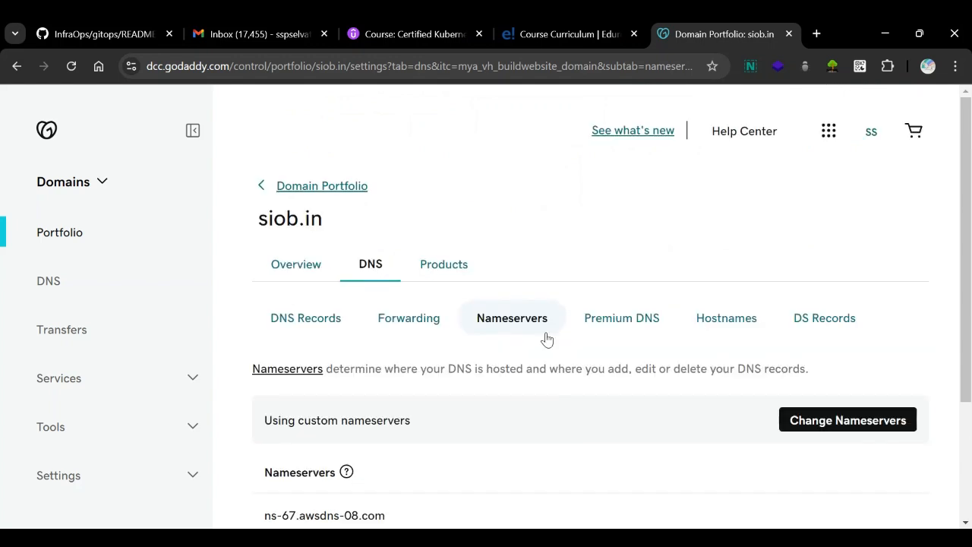
scroll(547, 338, down, 3)
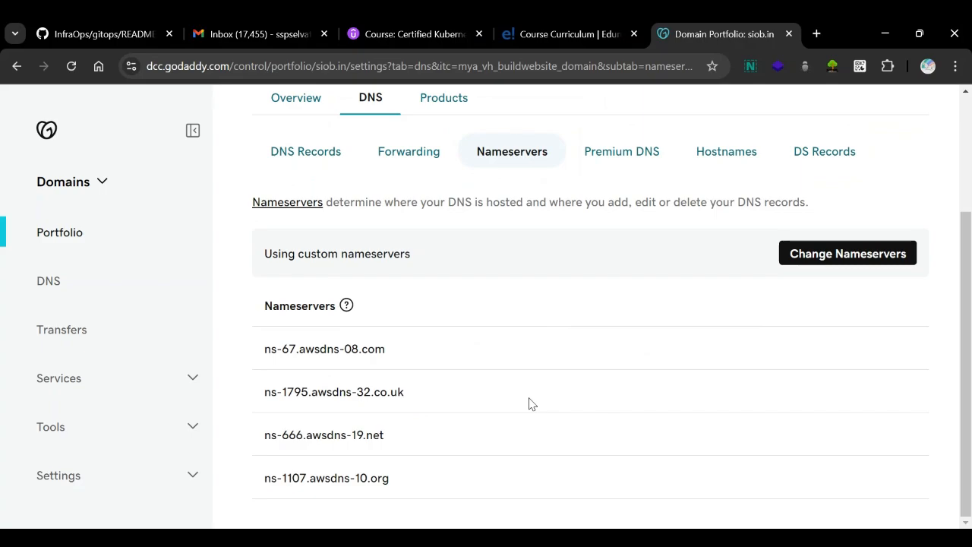
Switch to the Route 53 hosted zone, start a new A record for the root domain siob.in and enter the value 11.12.33.44.
click(613, 485)
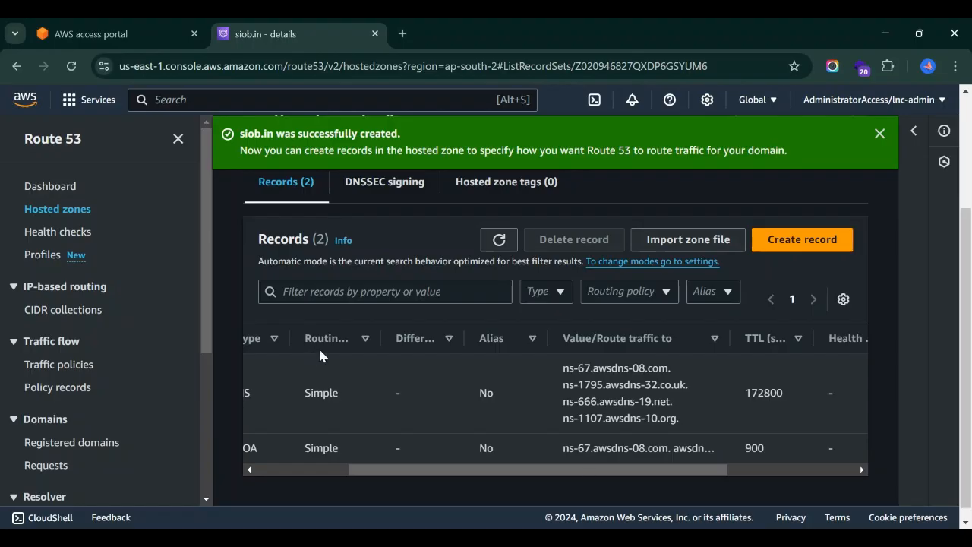
click(804, 241)
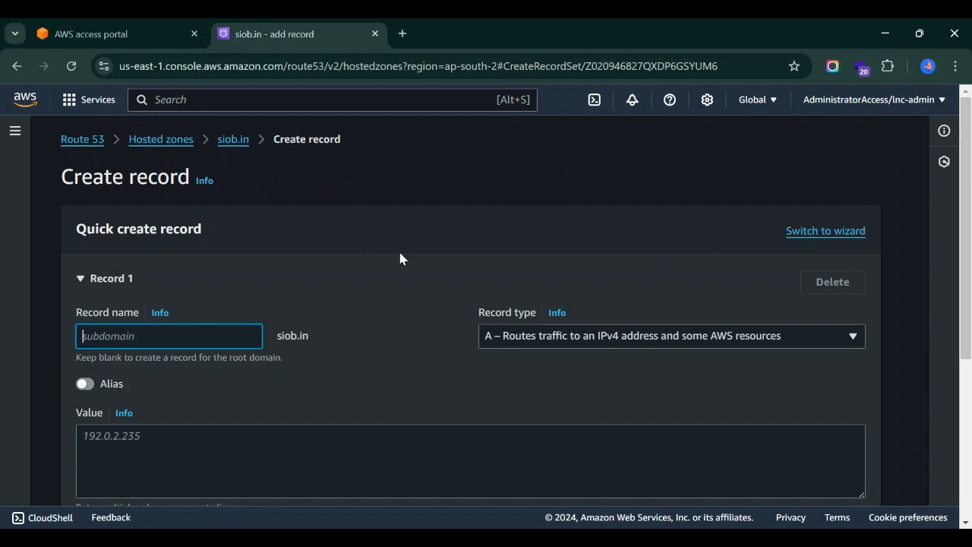
click(391, 281)
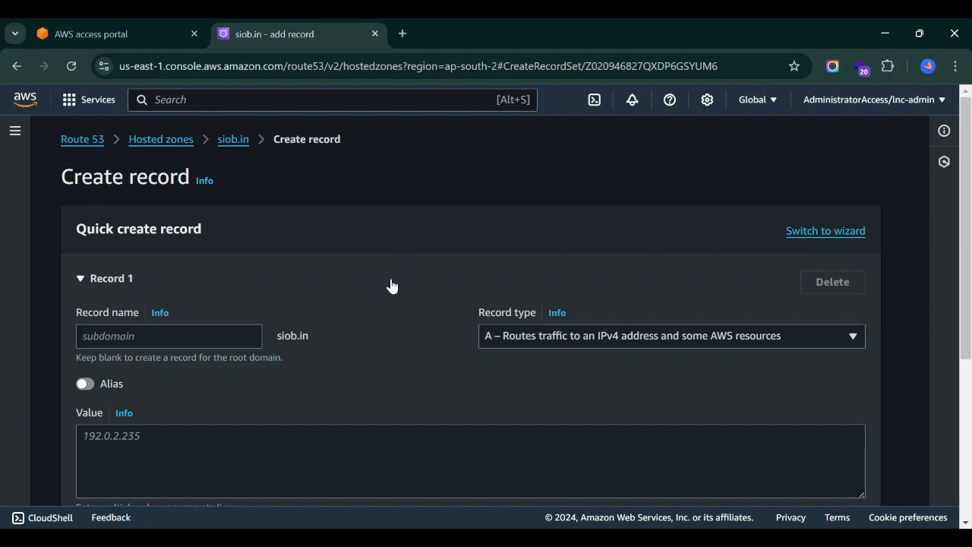
click(392, 286)
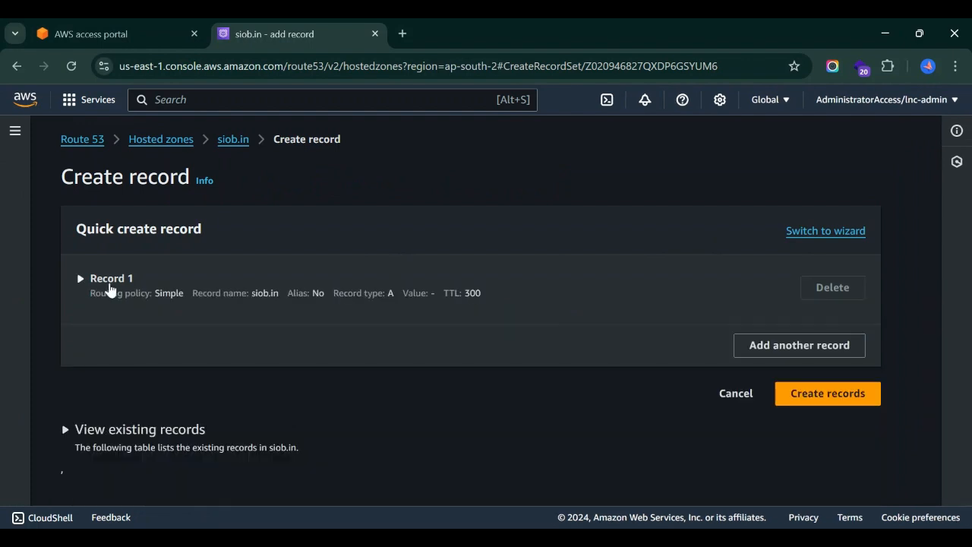
click(109, 289)
click(160, 442)
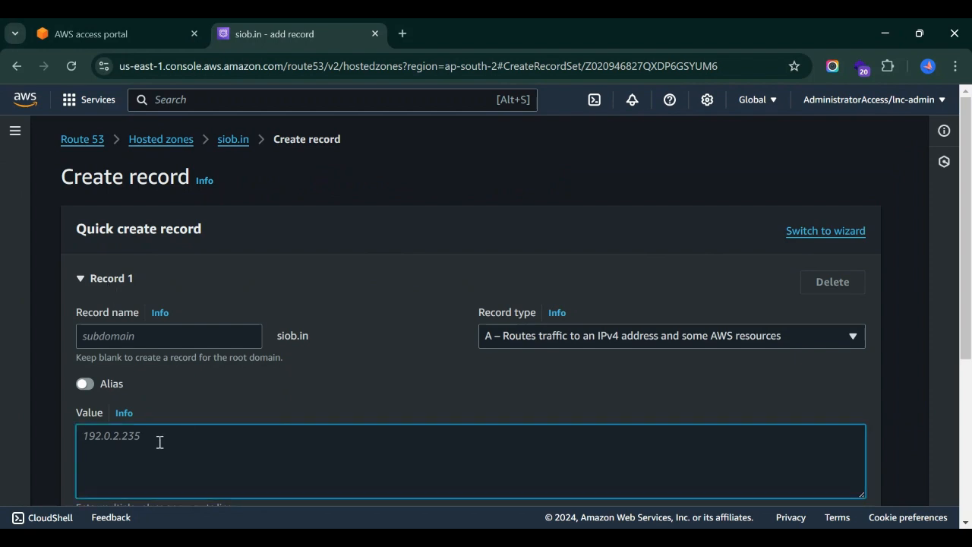
text(11.12.33.44)
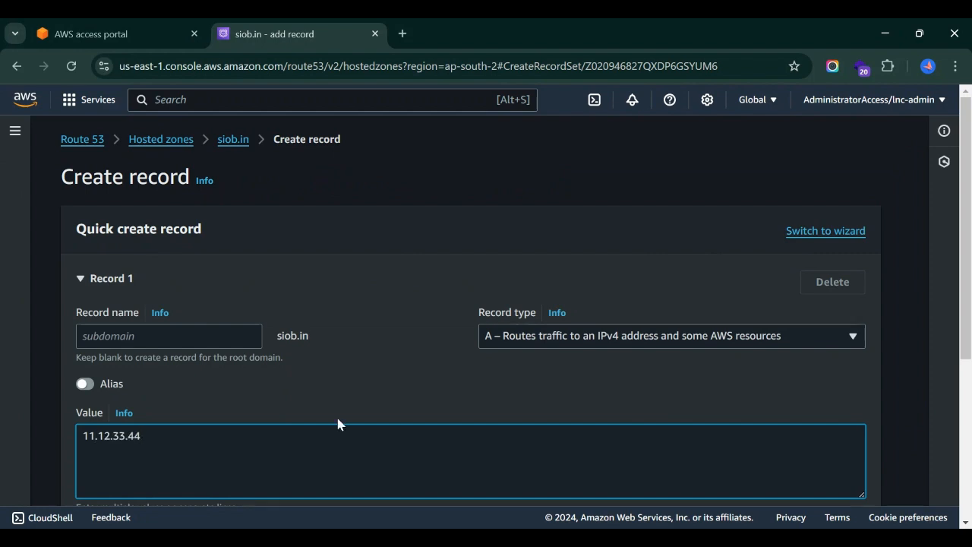
scroll(382, 382, down, 3)
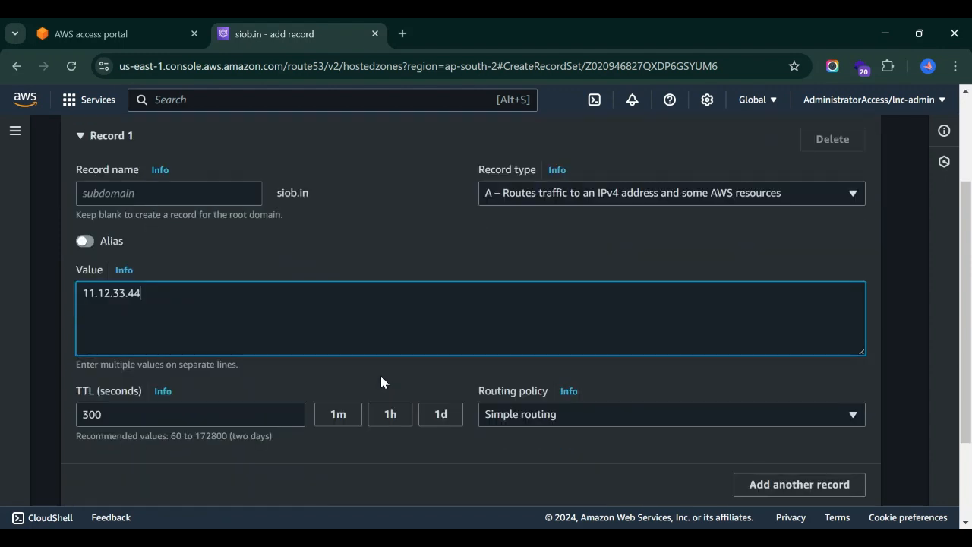
scroll(382, 382, up, 2)
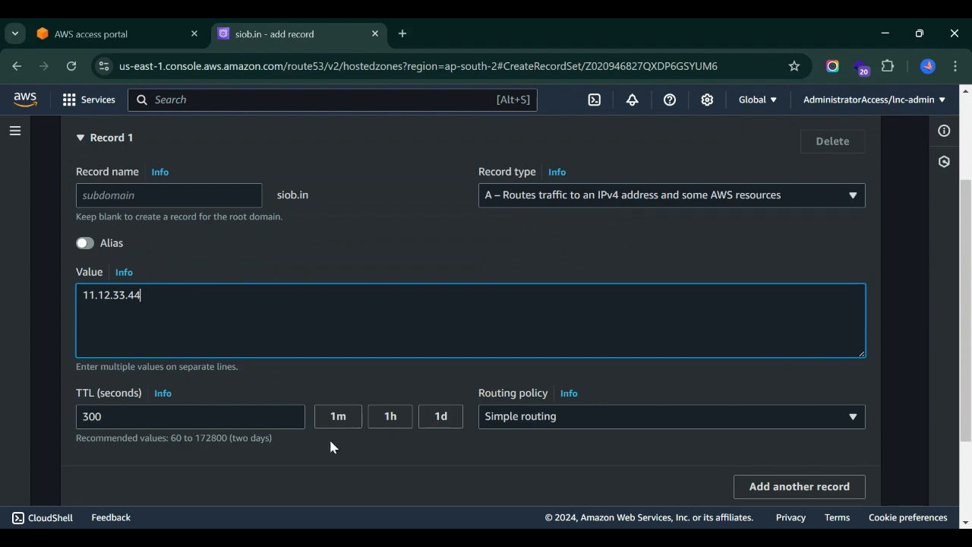
Set the record's TTL to 60 seconds and create it with simple routing.
click(118, 421)
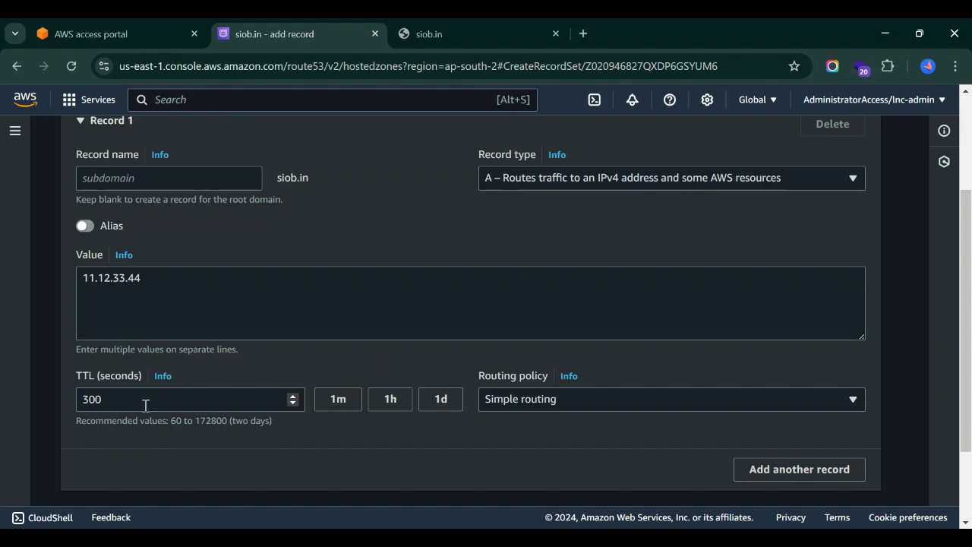
drag(178, 418, 124, 401)
click(123, 401)
key(ctrl+a)
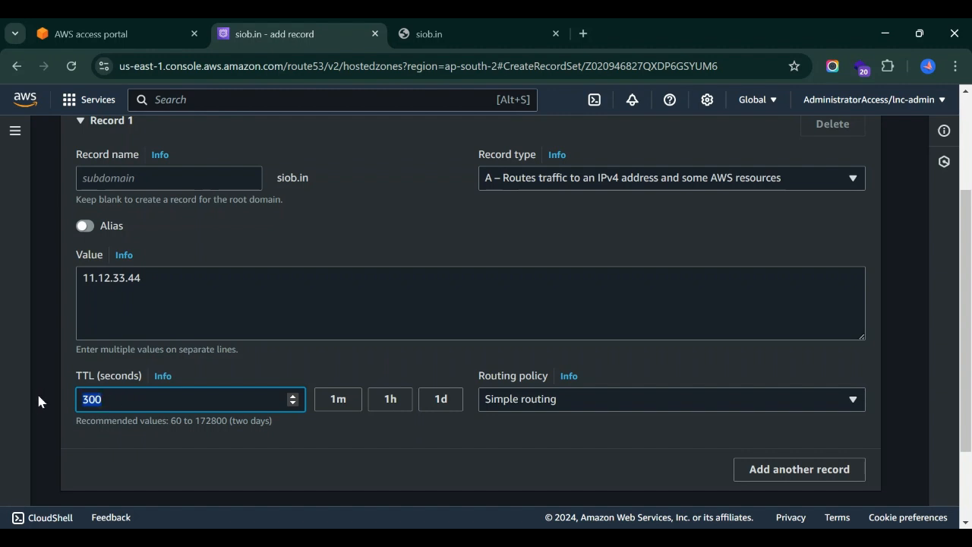
text(60)
scroll(790, 444, down, 2)
click(814, 426)
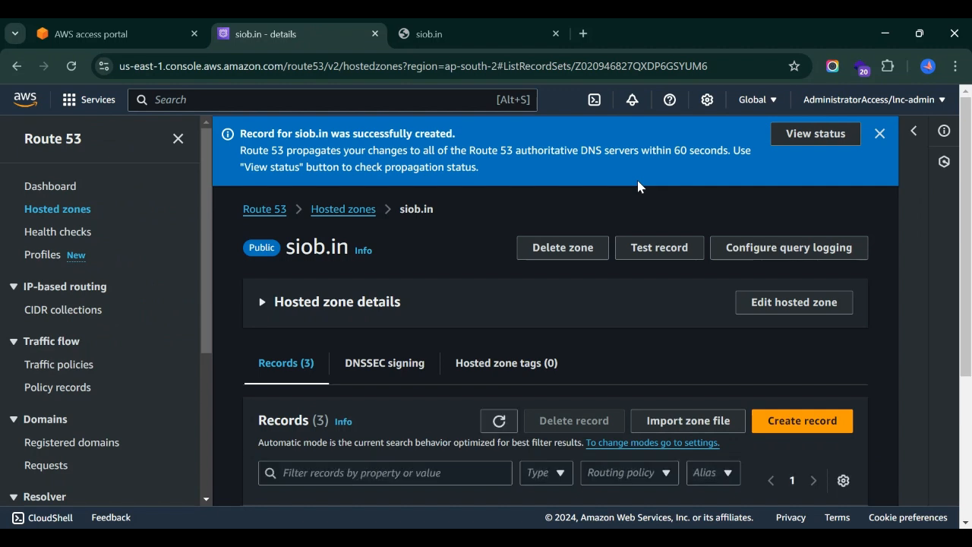
Check the A record in the siob.in record list and view the siob.in site before returning to the hosted zone.
scroll(501, 390, down, 3)
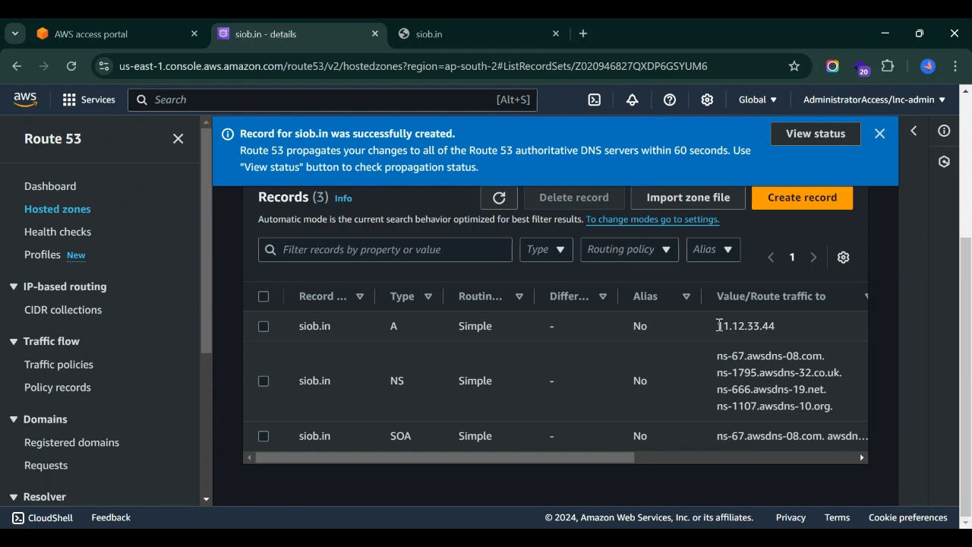
click(441, 23)
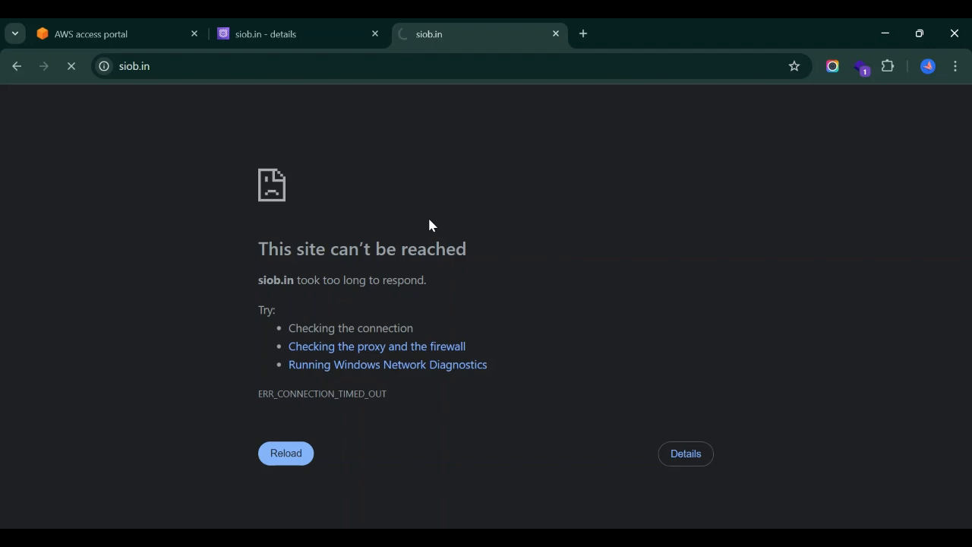
click(332, 24)
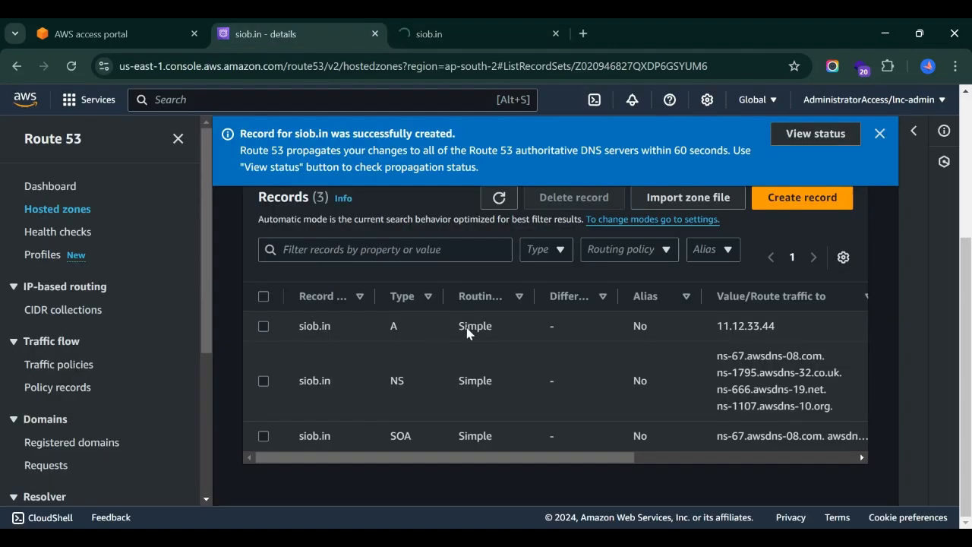
Open CloudShell and try to resolve the domain with nslookup siob.in.
click(594, 102)
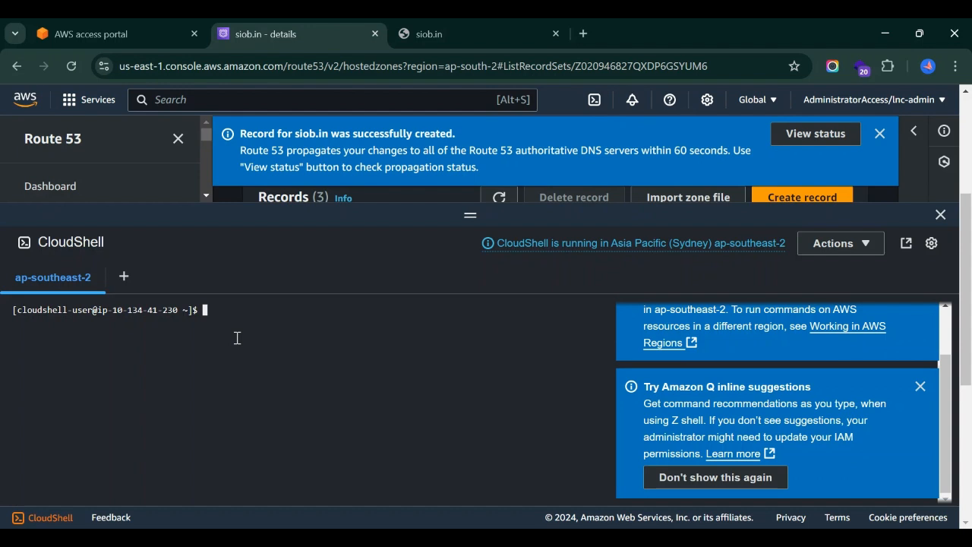
text(nslookup siob.in)
key(Return)
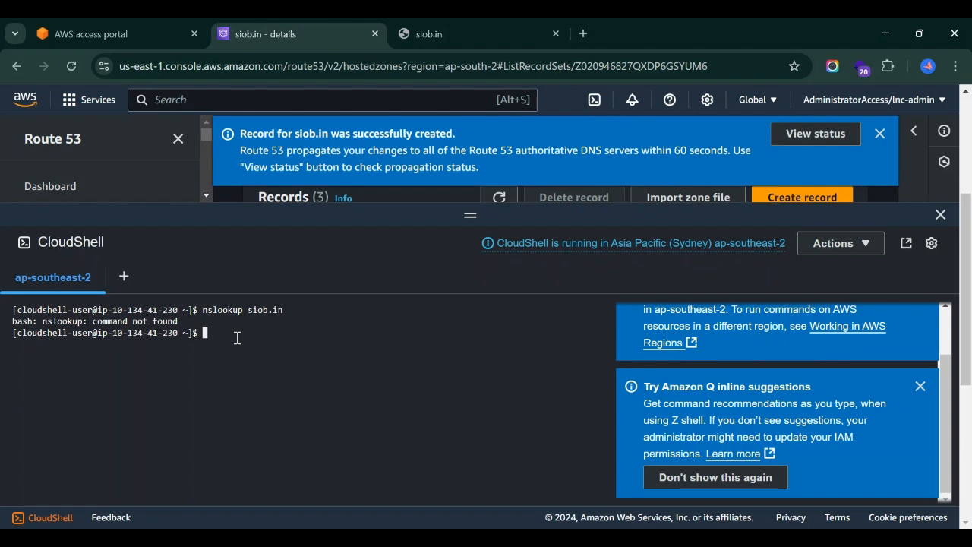
Install the DNS lookup tools in CloudShell with sudo yum install bind-utils -y.
text(sudo yum install biun)
key(BackSpace)
key(BackSpace)
text(nd-utils -y)
key(Return)
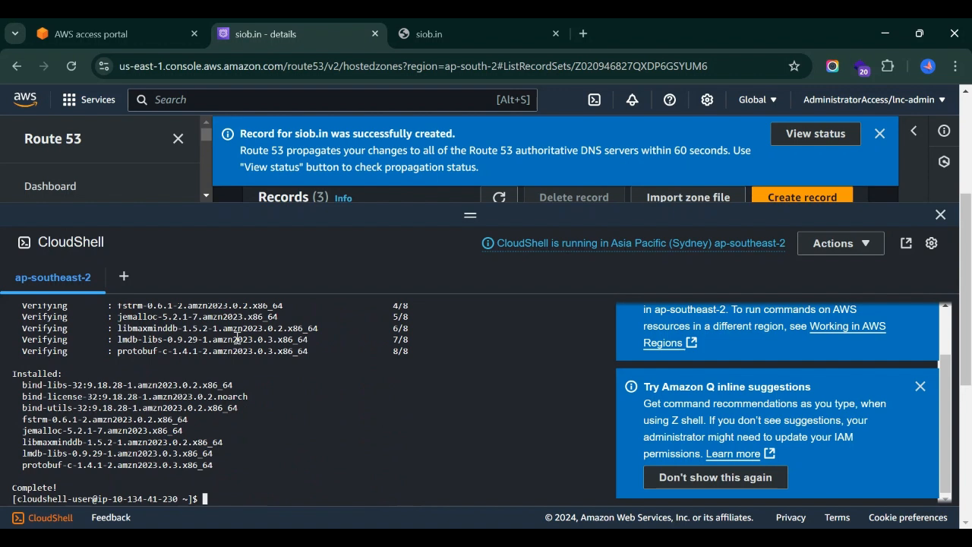
Run nslookup siob.in and check the address returned for the domain.
text(nslookup siob.in)
key(Return)
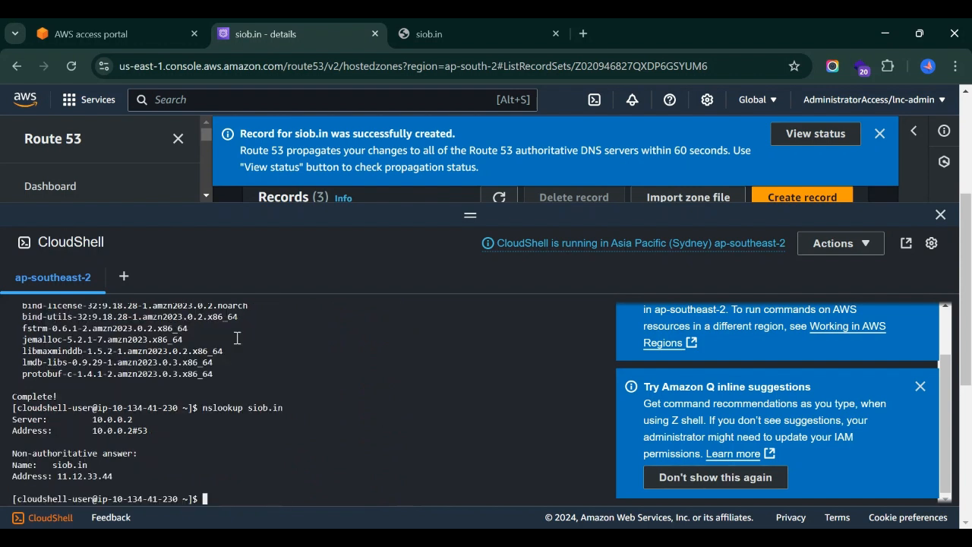
double_click(62, 476)
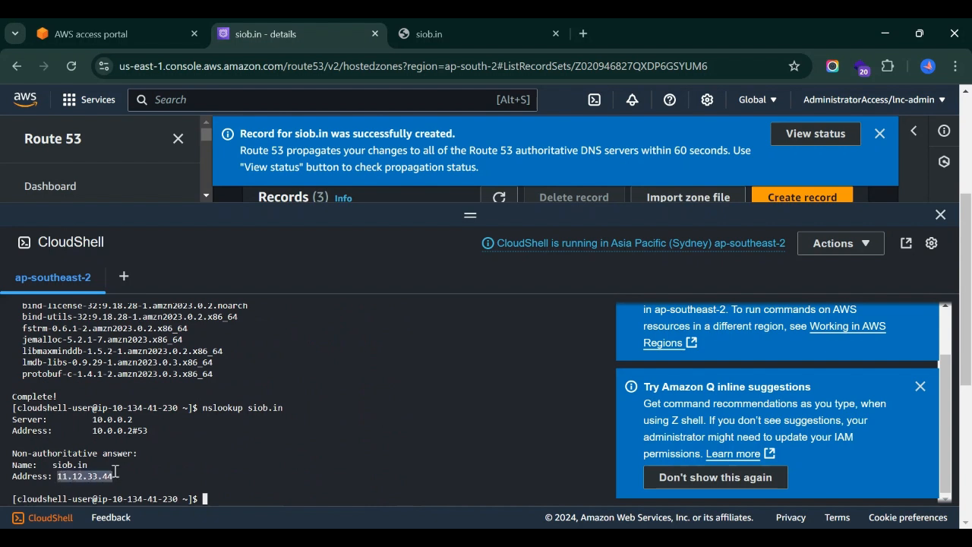
click(127, 471)
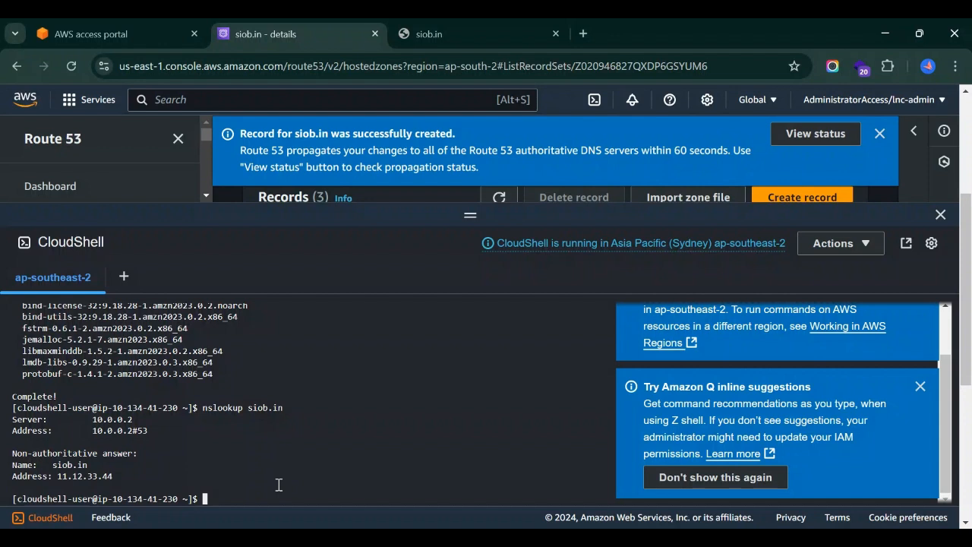
Query the domain with dig siob.in and check the TTL in the answer section.
text(dig siob.in)
key(Return)
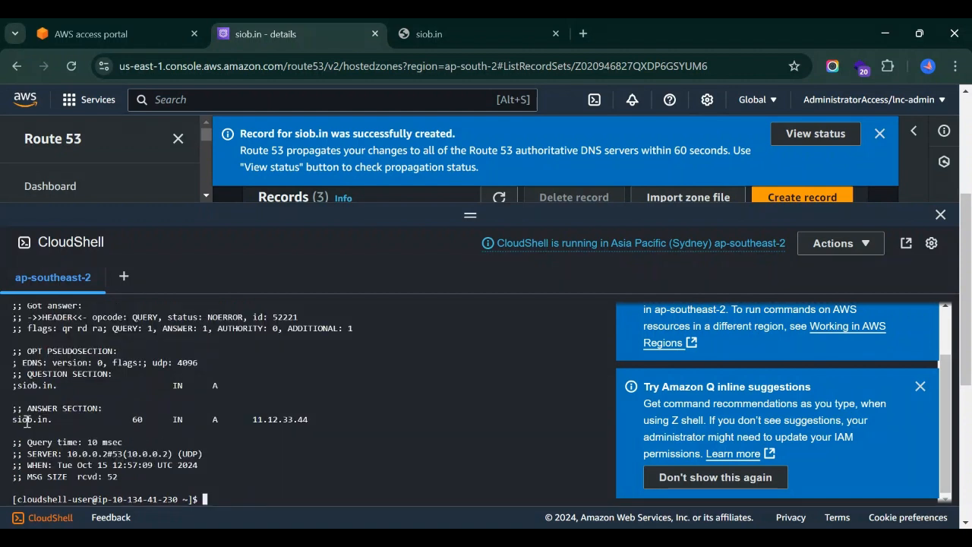
drag(147, 419, 126, 419)
click(127, 419)
Repeat the dig query for siob.in twice and compare the TTL across the answers.
key(Up)
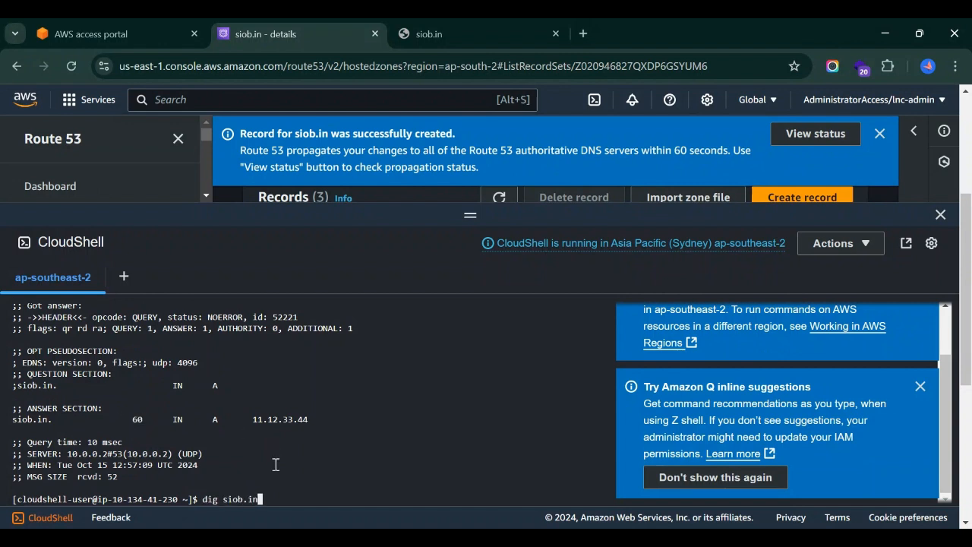
key(Return)
key(Up)
key(Return)
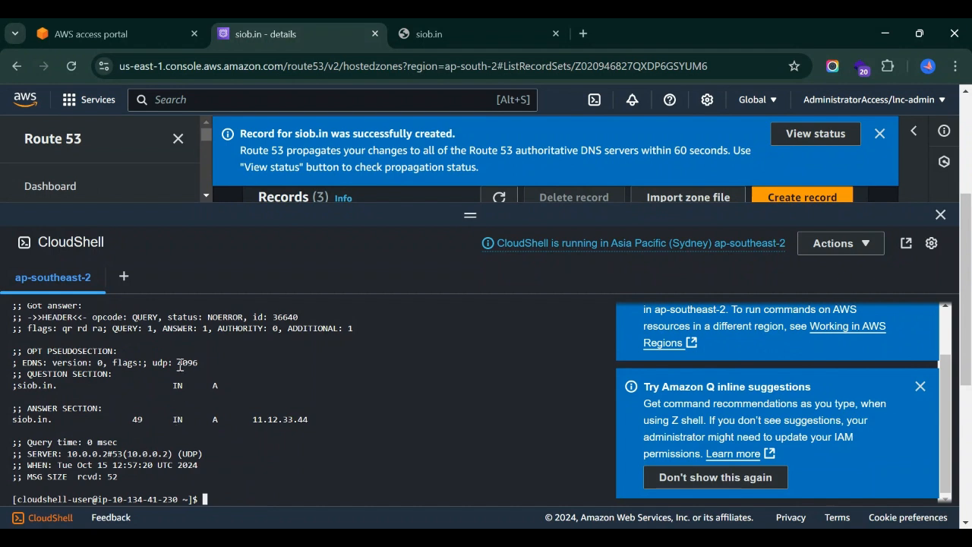
scroll(163, 417, up, 3)
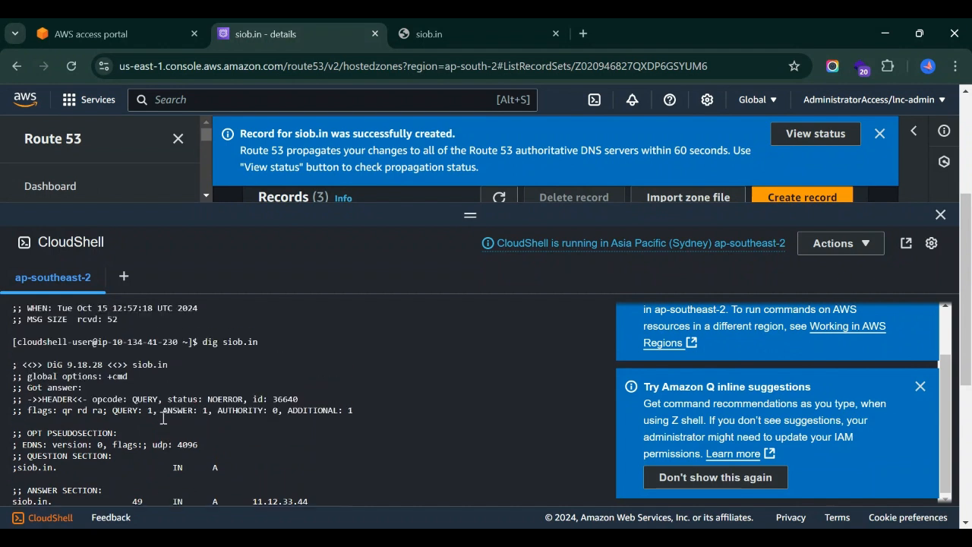
scroll(164, 418, down, 3)
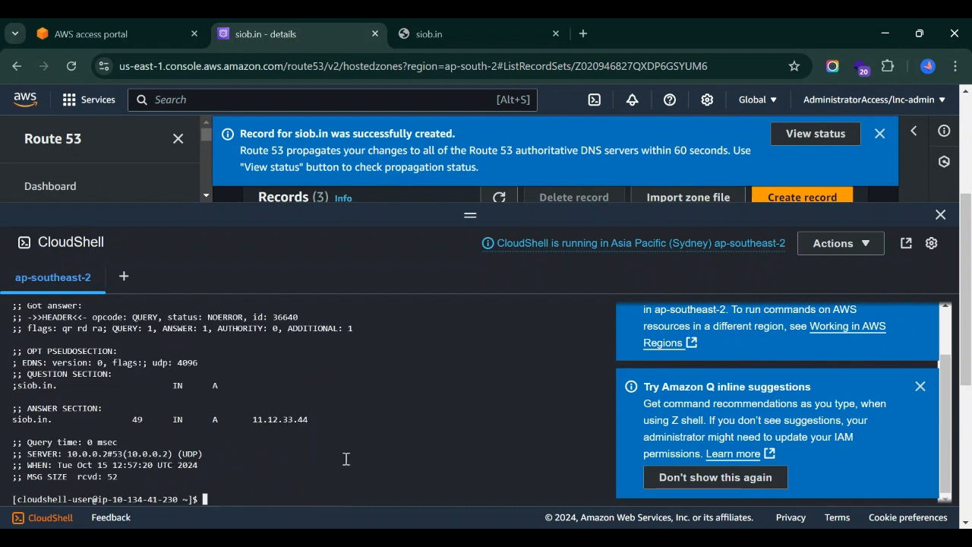
text(l)
key(BackSpace)
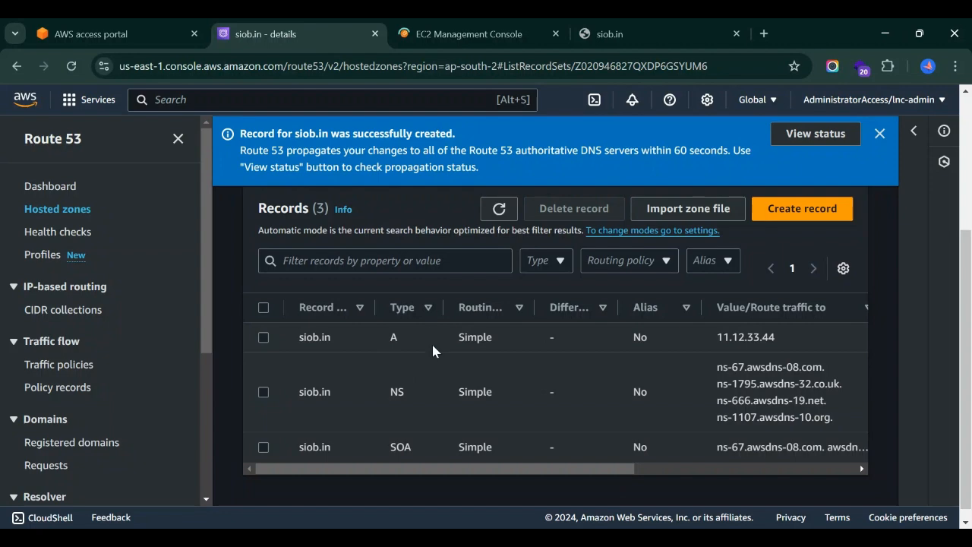
Copy the public IPv4 address of the wordpress EC2 instance and return to the siob.in hosted zone.
key(ctrl+Tab)
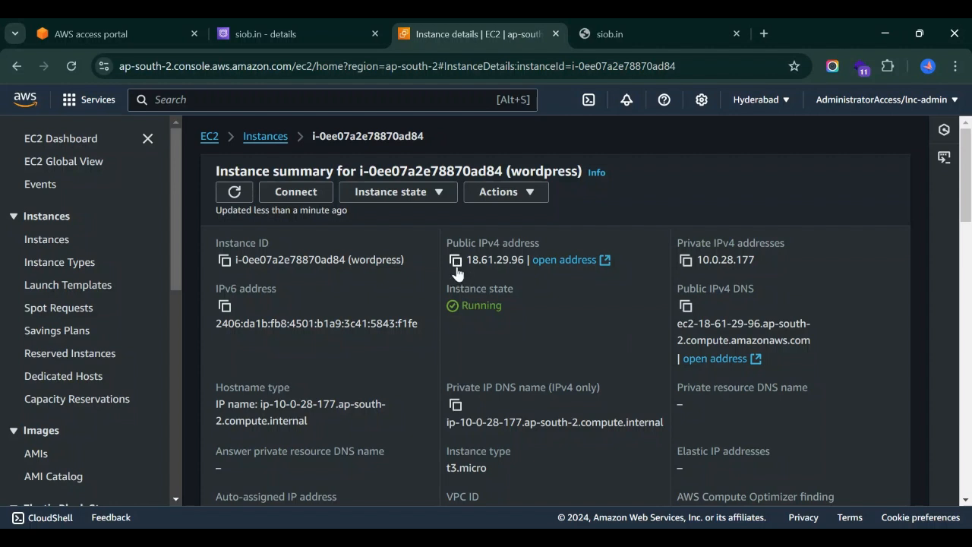
click(456, 263)
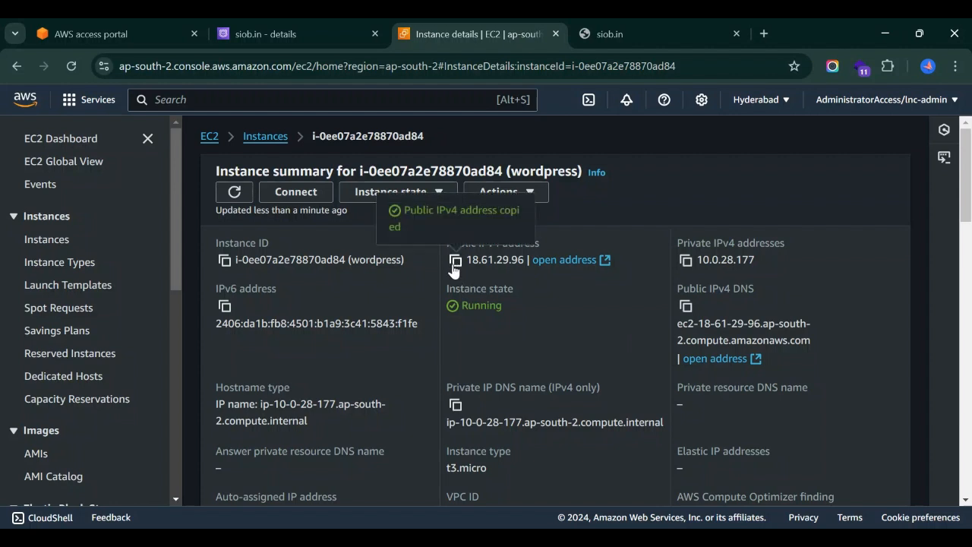
click(328, 30)
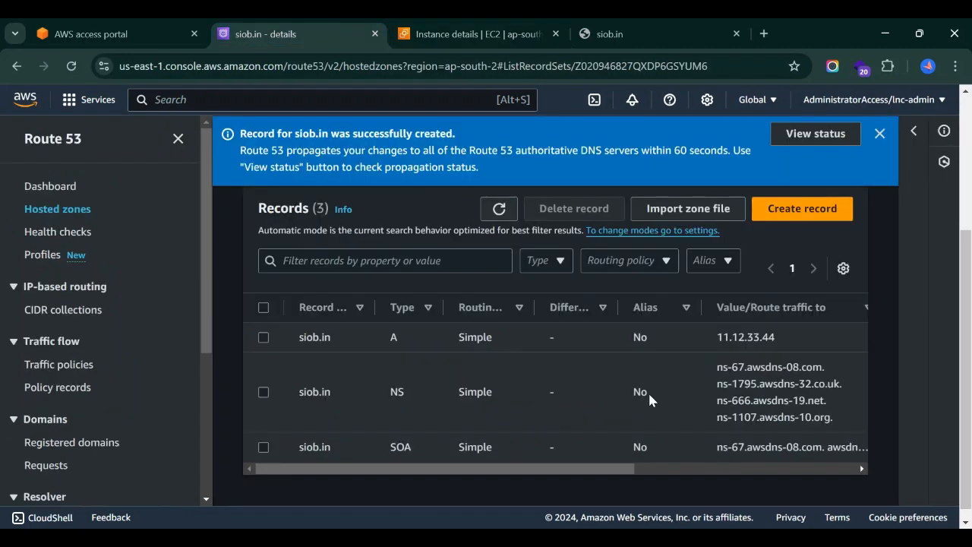
Edit the siob.in A record, replace its value with the instance address 18.61.29.96 and save the record.
click(262, 340)
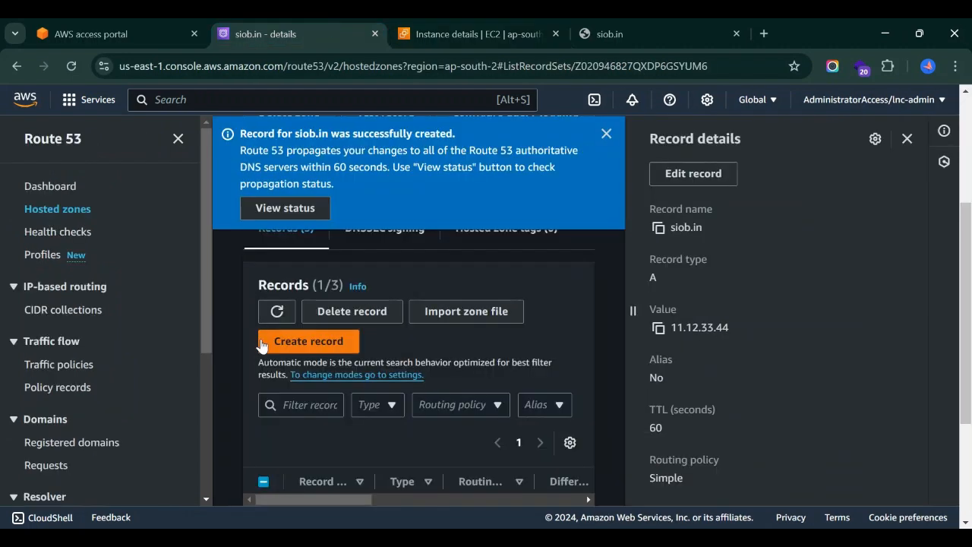
click(704, 179)
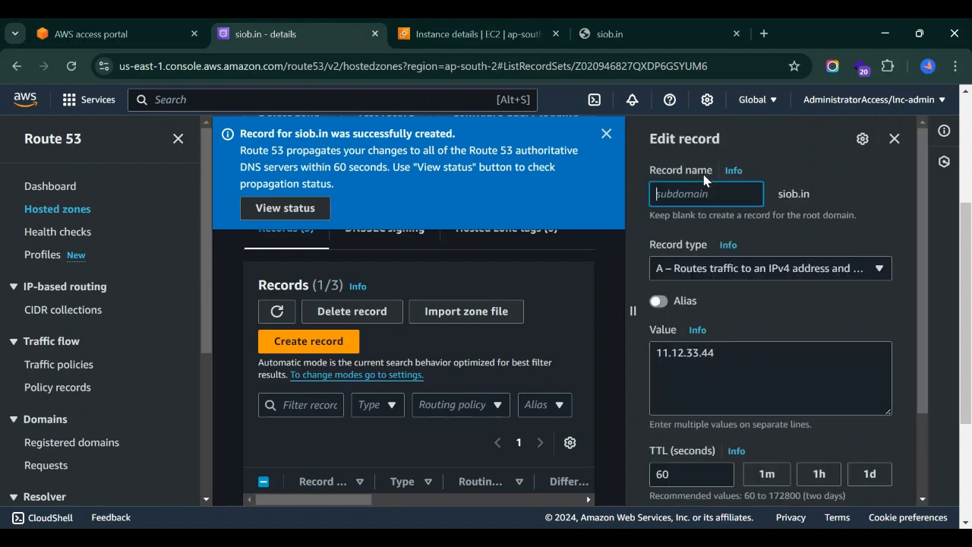
click(178, 139)
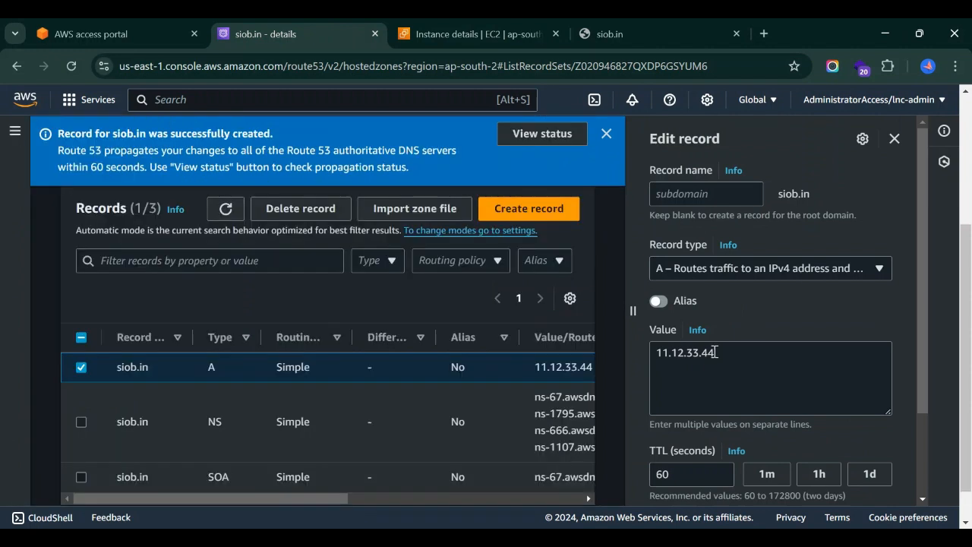
drag(715, 352, 636, 358)
key(ctrl+v)
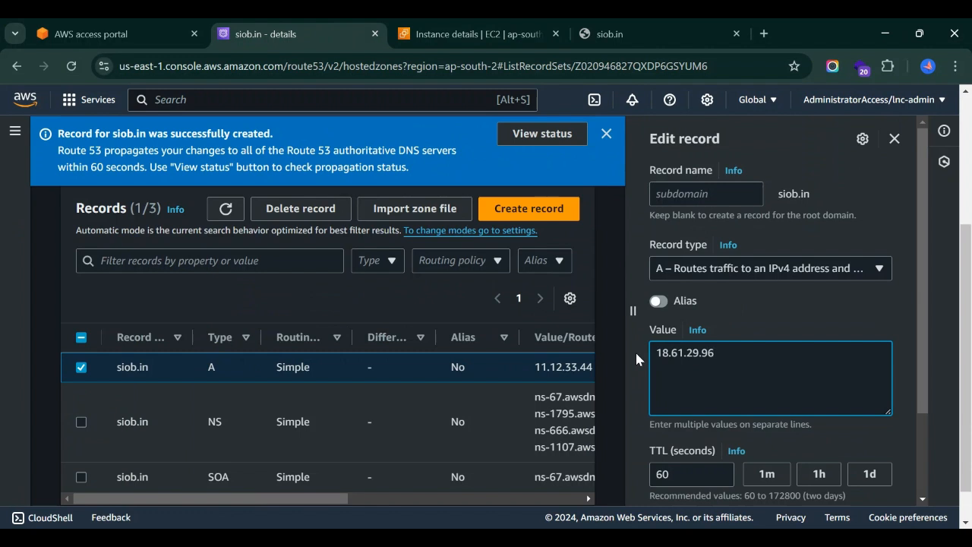
scroll(747, 384, down, 1)
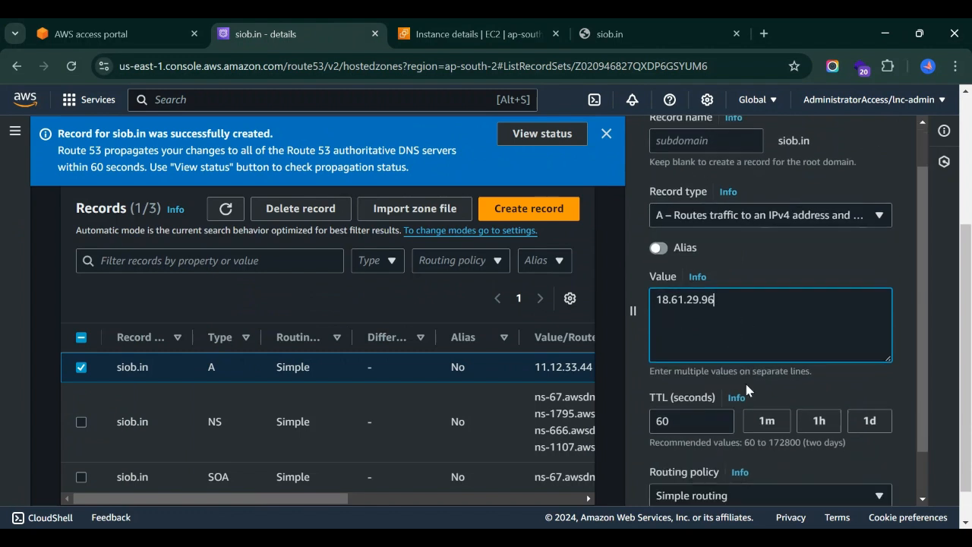
scroll(707, 442, down, 2)
click(866, 477)
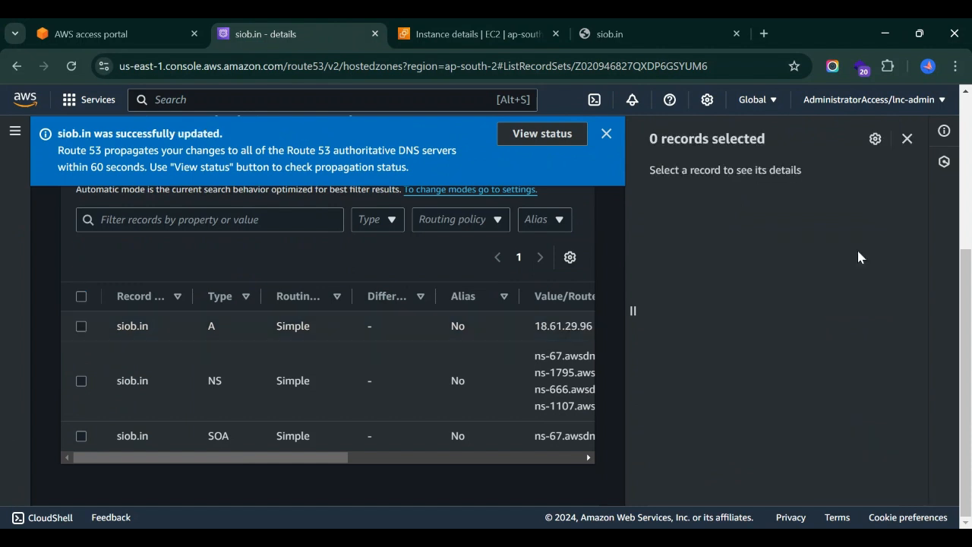
Close the record details pane and review the updated A record in the siob.in records list.
click(907, 139)
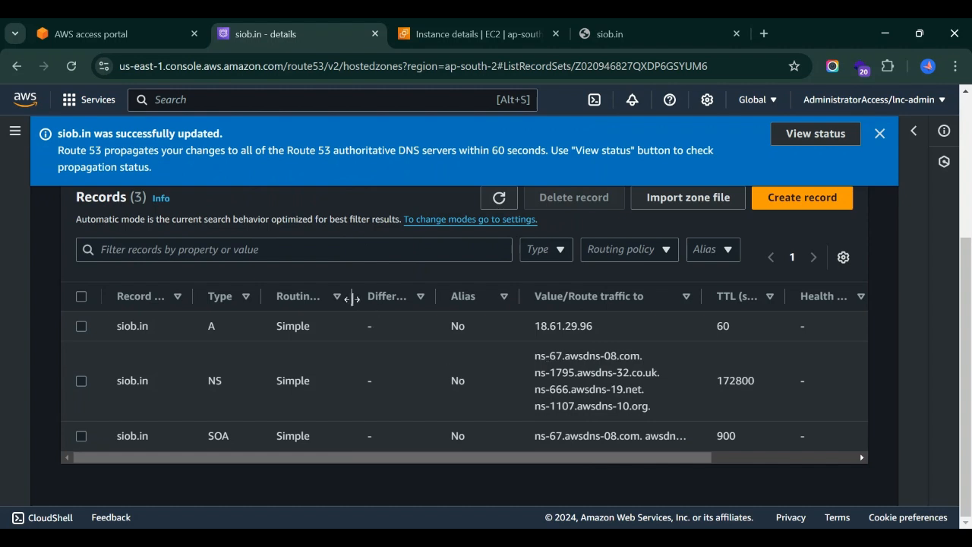
scroll(373, 326, up, 3)
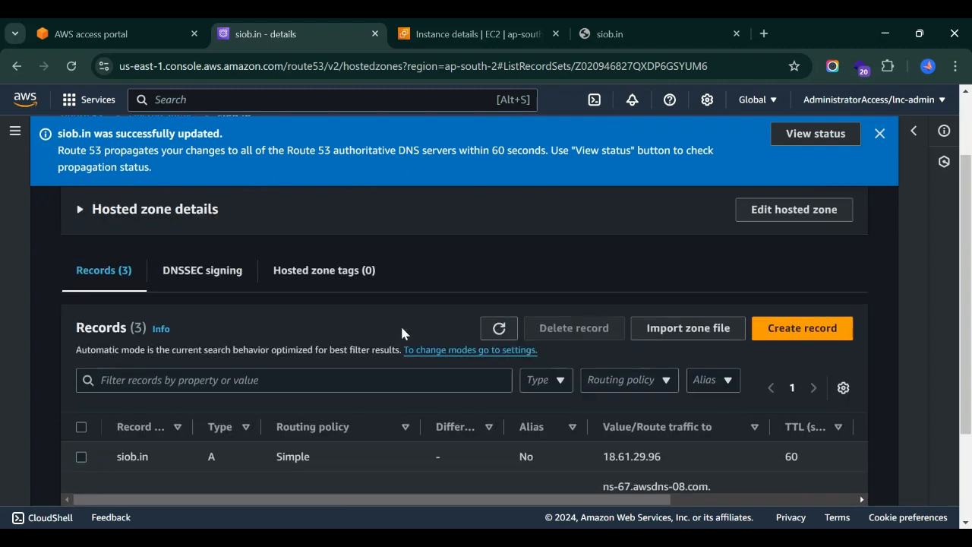
scroll(401, 332, down, 3)
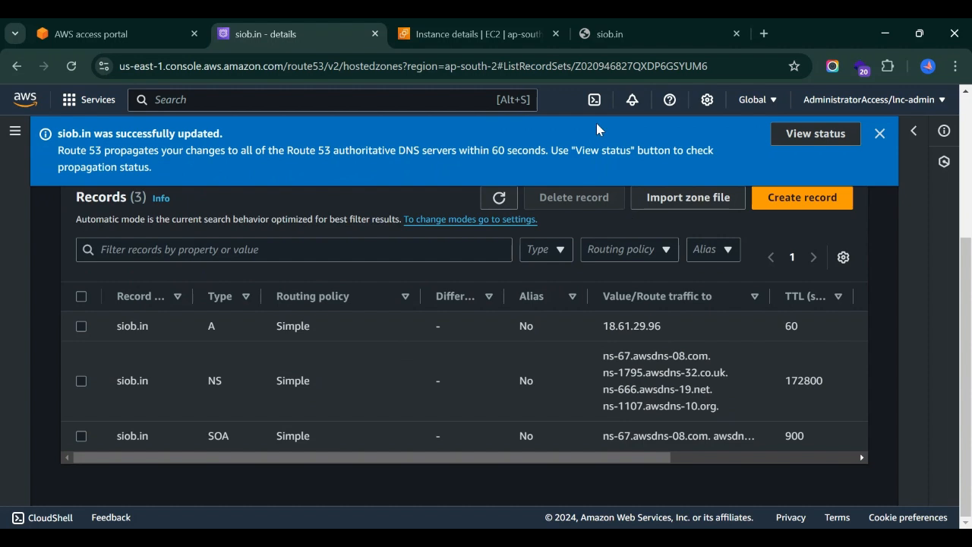
Reload the siob.in website and look through its home page.
click(604, 28)
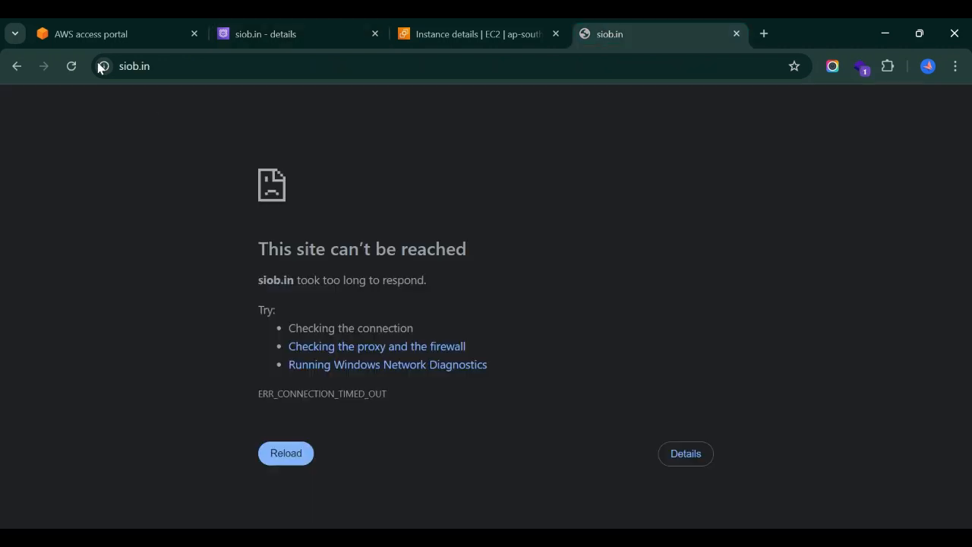
click(71, 66)
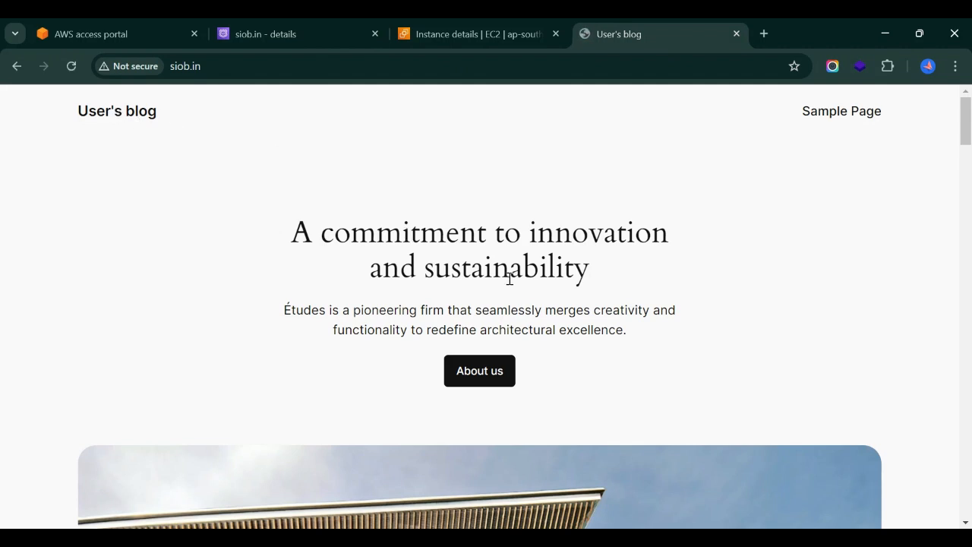
scroll(653, 339, down, 10)
scroll(653, 338, down, 15)
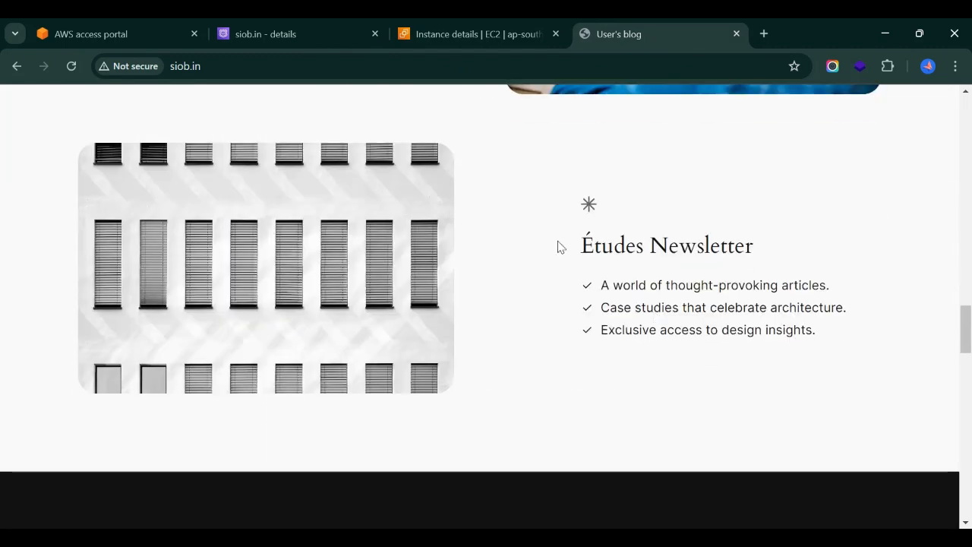
scroll(558, 247, down, 6)
scroll(558, 247, up, 12)
Return to the siob.in hosted zone, run dig siob.in in CloudShell and check the A record in the answer section.
key(ctrl+2)
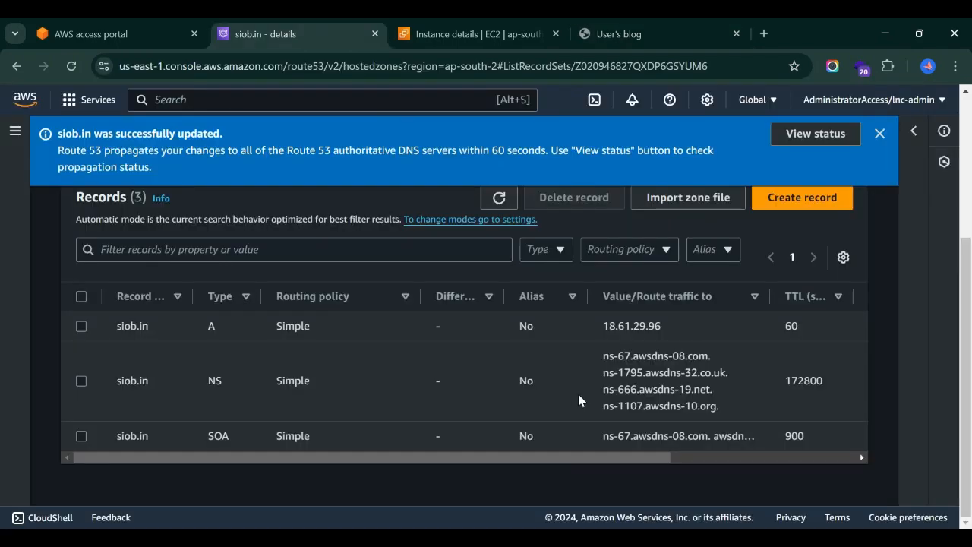
click(595, 102)
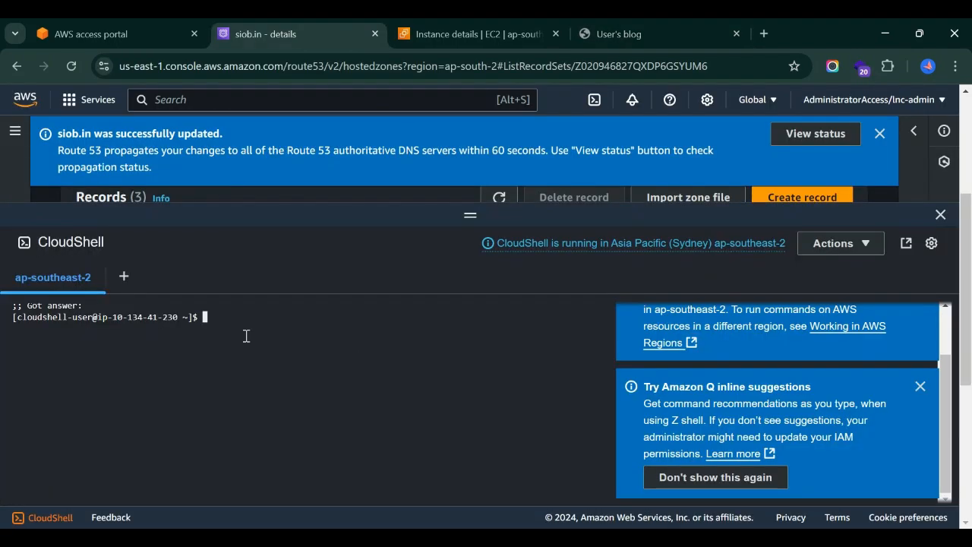
text(dig siob.in)
key(Return)
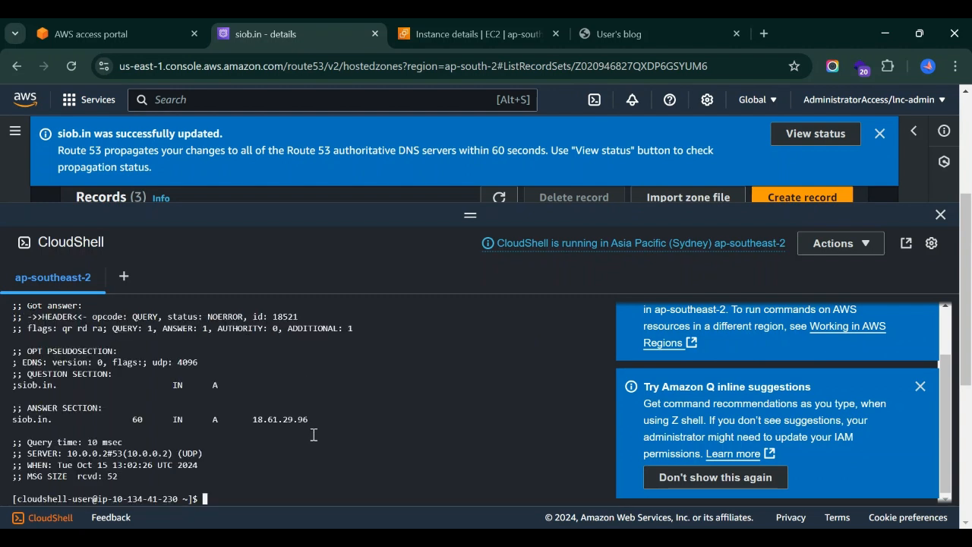
drag(308, 419, 3, 422)
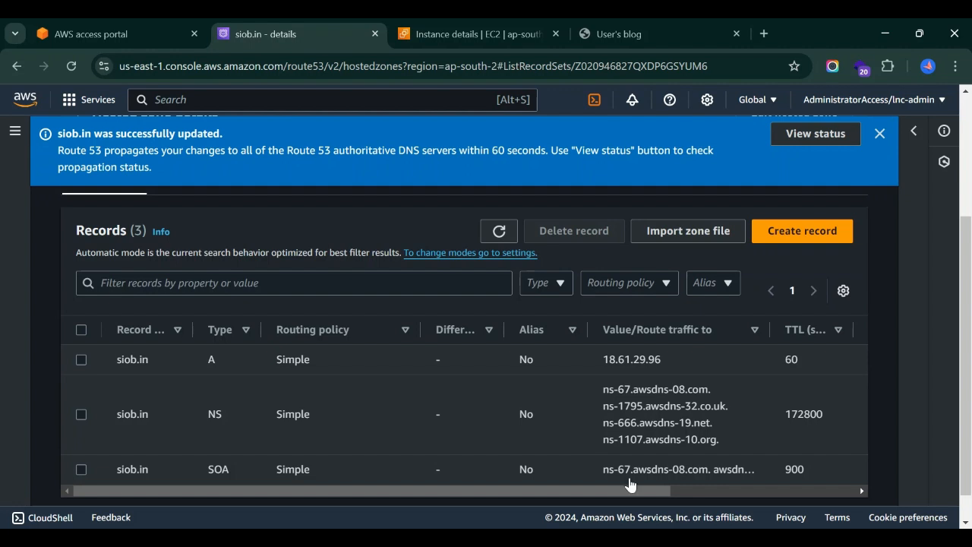
Start a new record in the siob.in zone with the CNAME record type and a blank record name.
scroll(780, 307, up, 1)
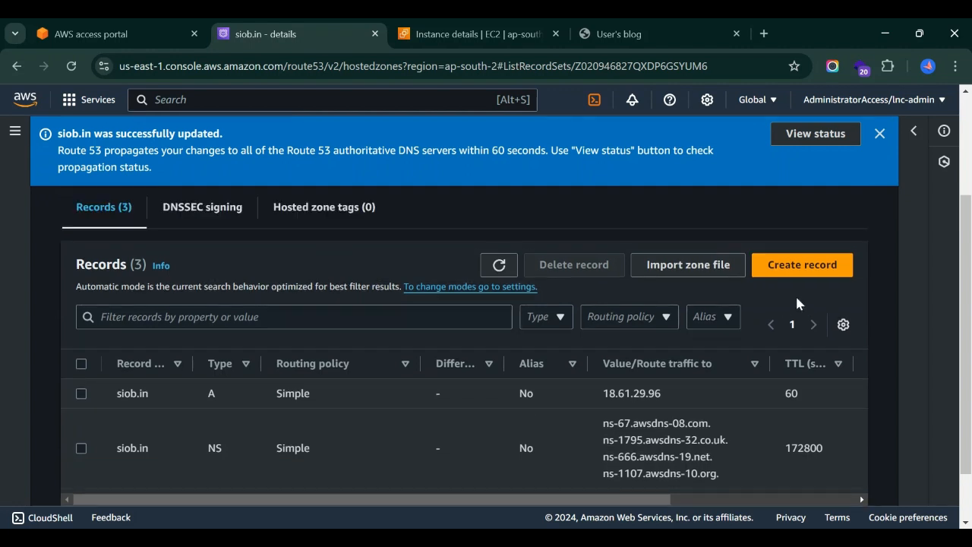
click(803, 264)
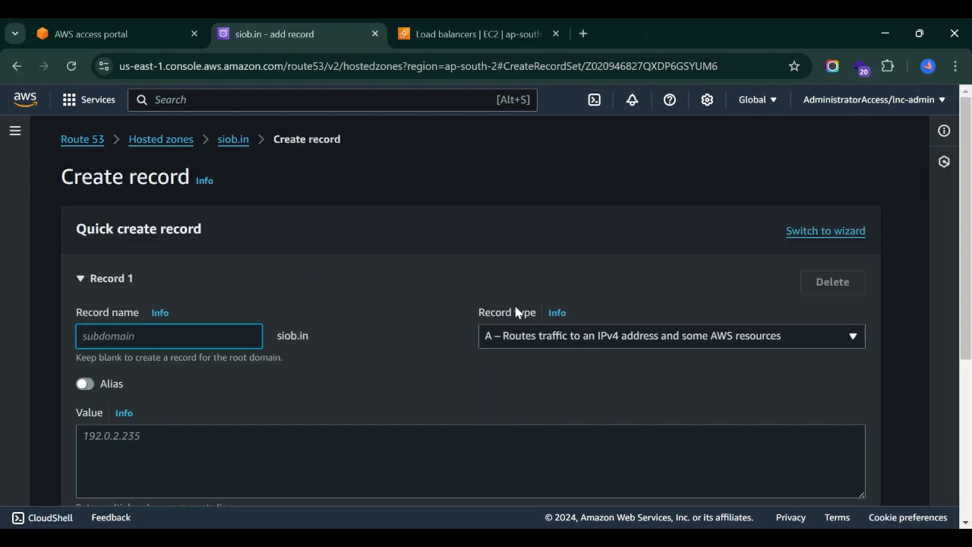
click(591, 338)
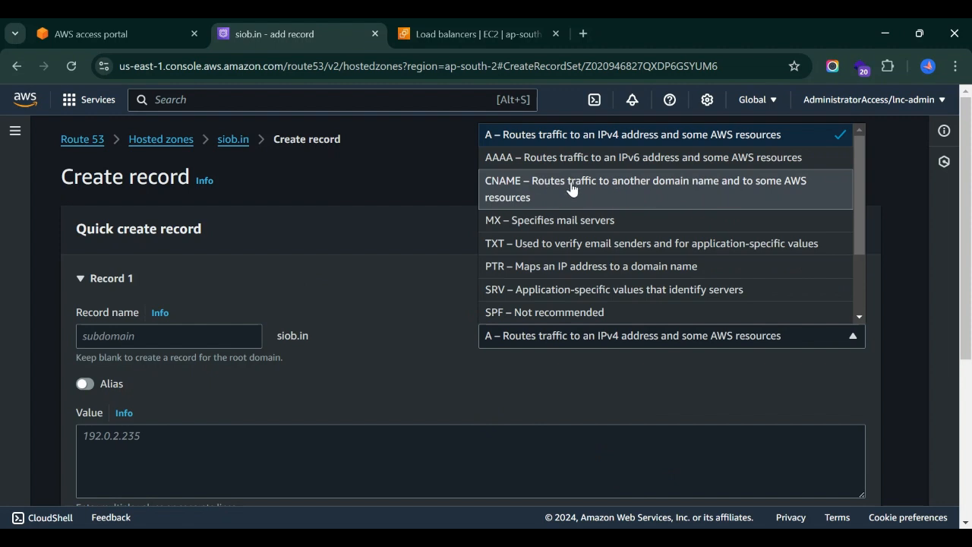
click(641, 194)
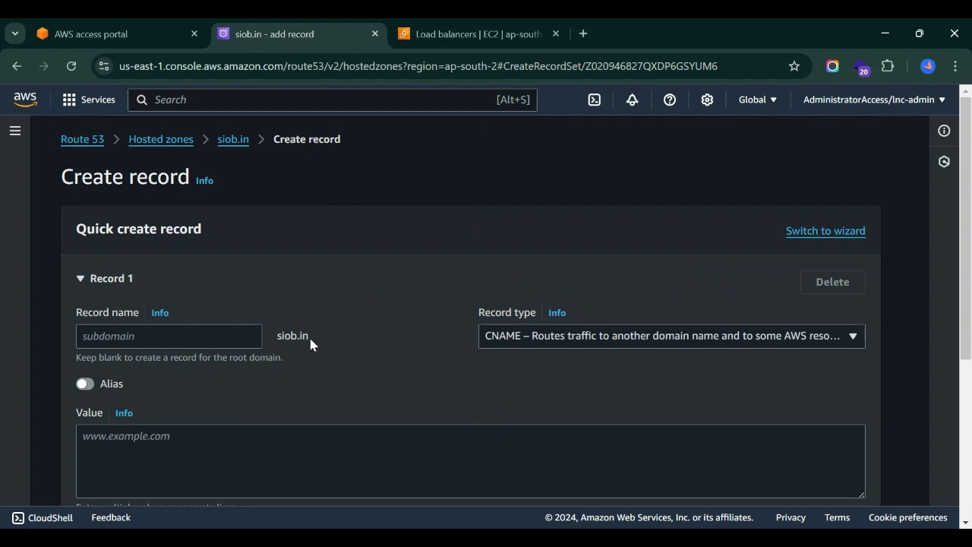
drag(278, 338, 301, 335)
click(119, 337)
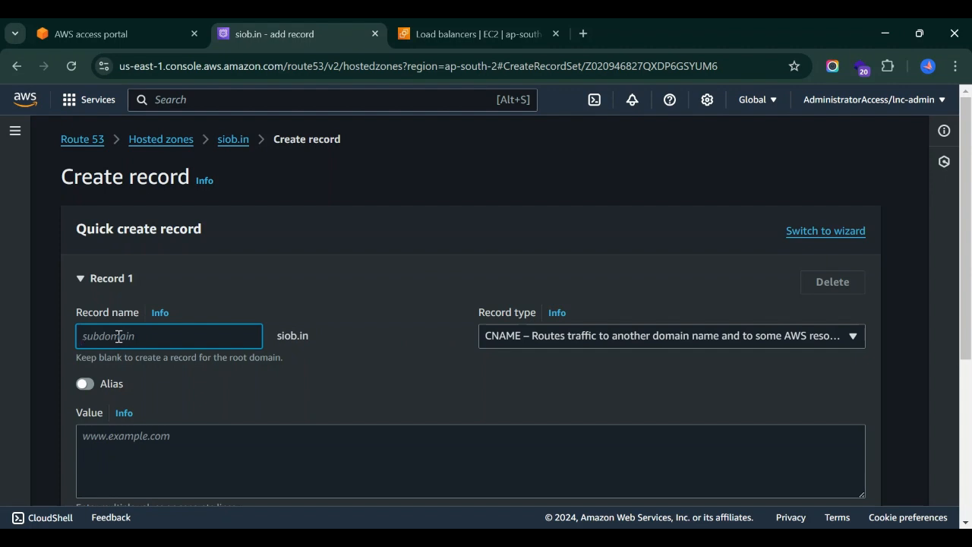
click(389, 301)
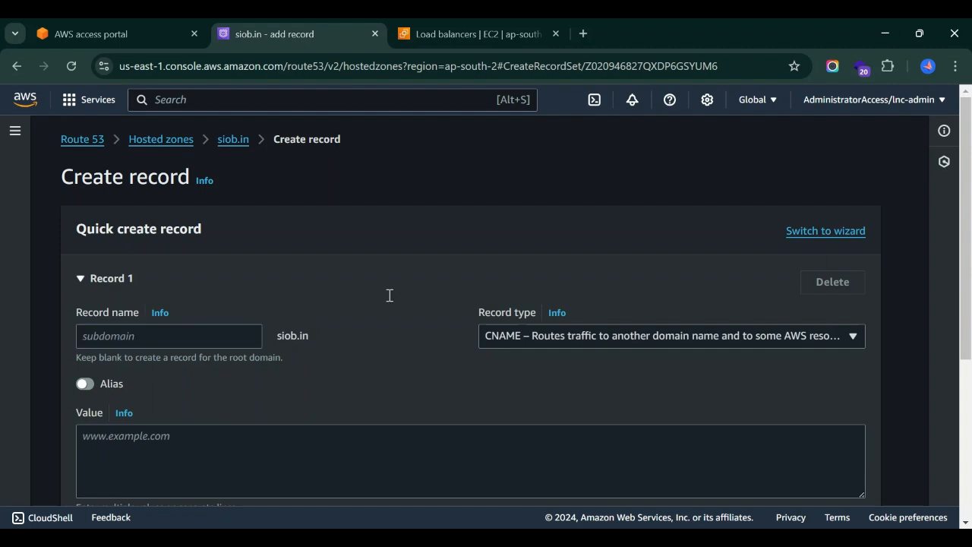
click(389, 296)
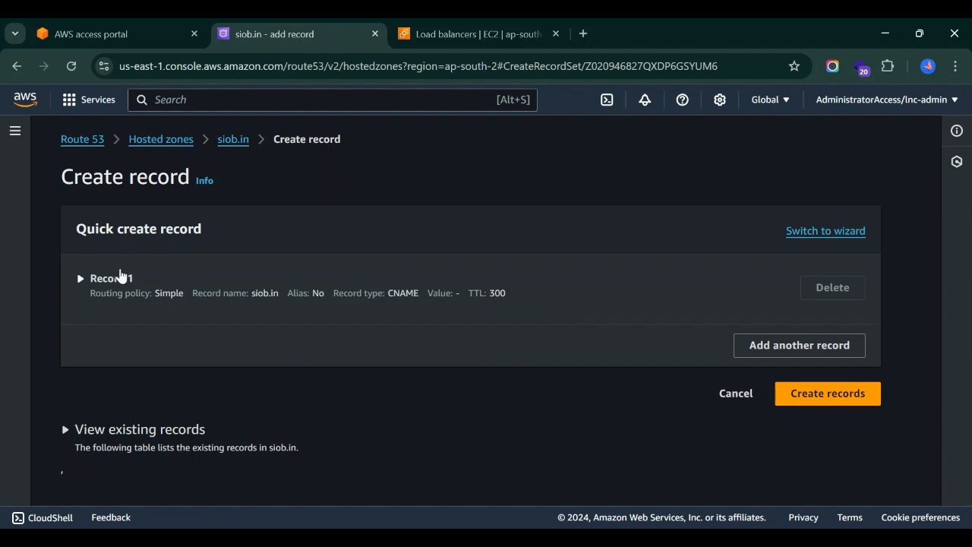
click(112, 278)
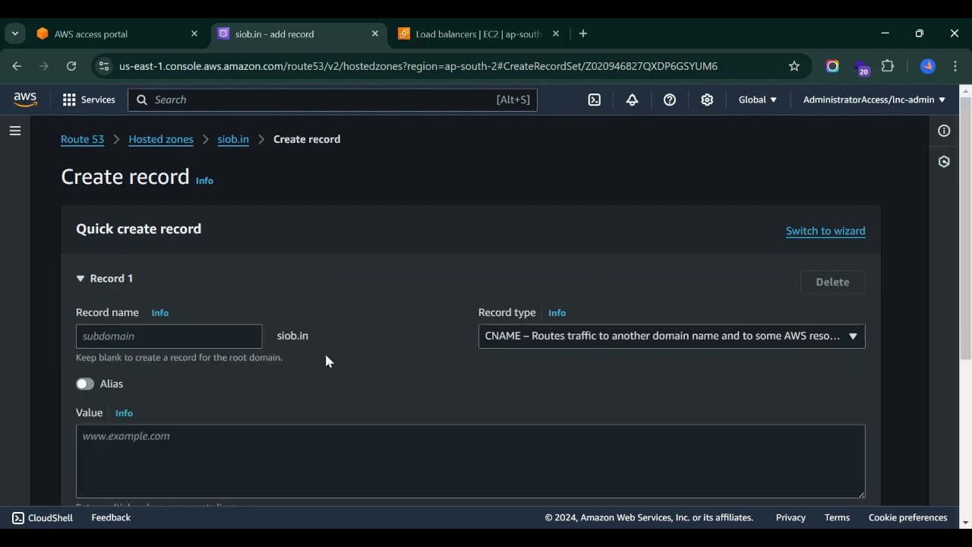
Copy the DNS name of the demo-alb load balancer and paste it as the CNAME record's value.
scroll(324, 350, down, 1)
click(176, 367)
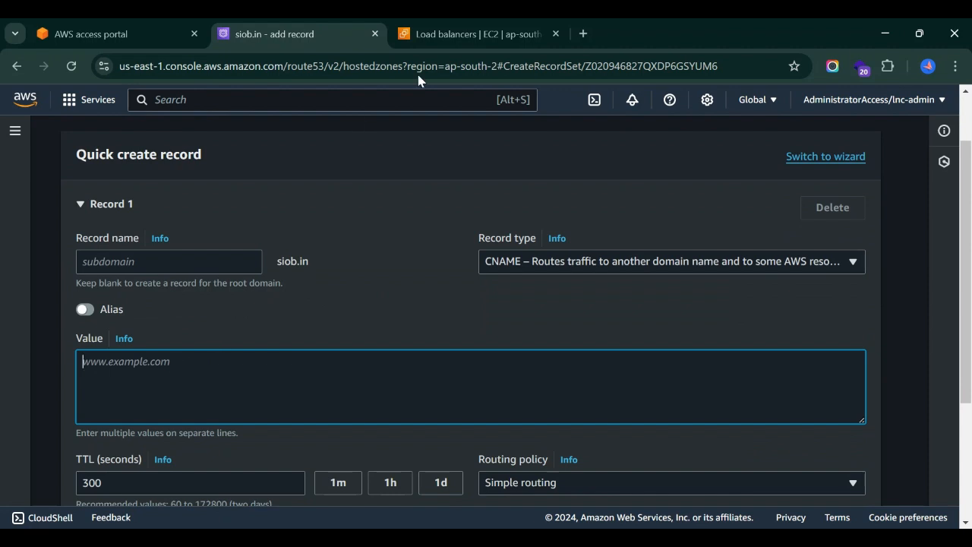
click(458, 25)
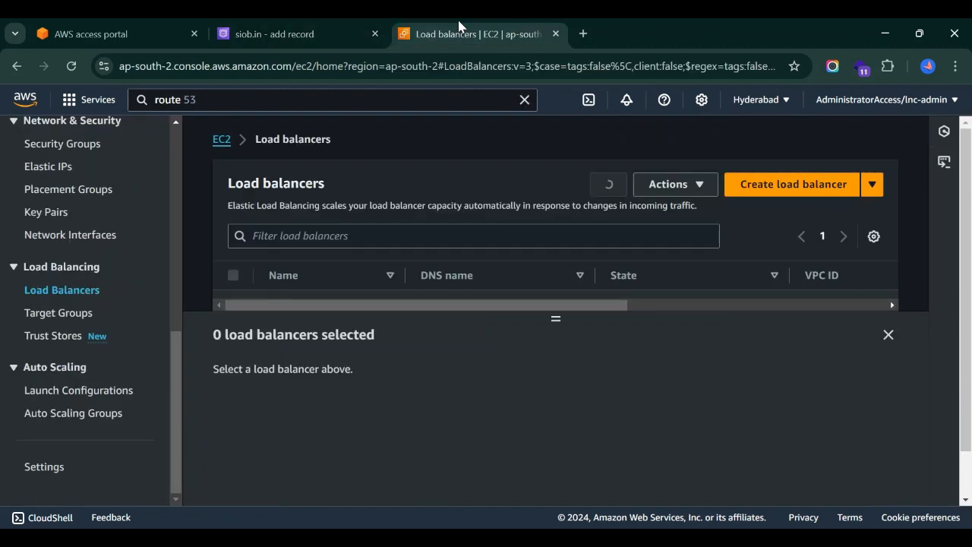
click(888, 338)
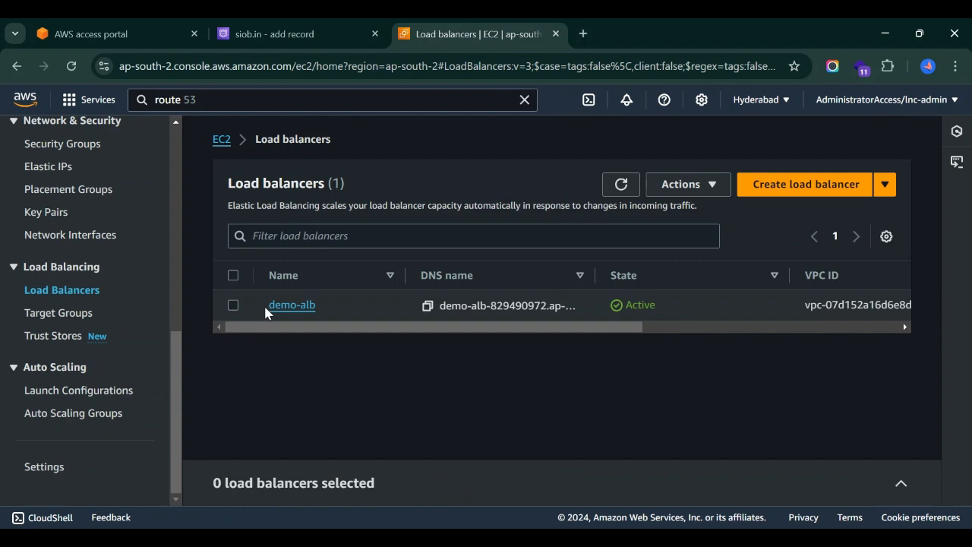
click(289, 305)
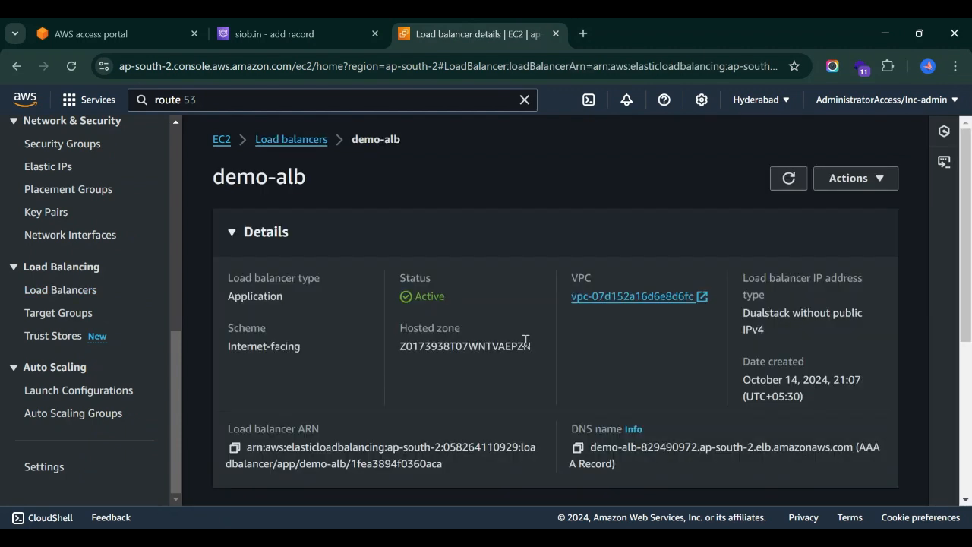
click(579, 450)
click(297, 33)
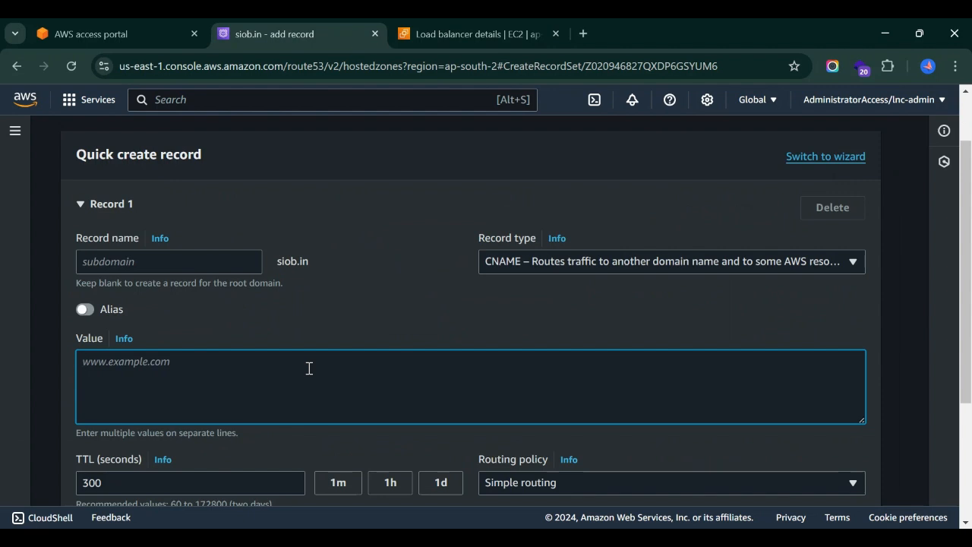
key(ctrl+v)
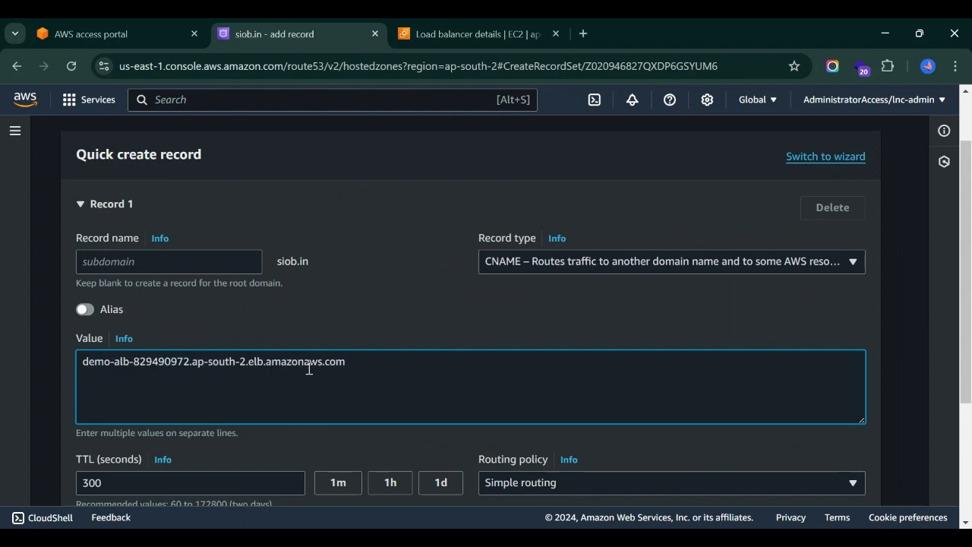
Set the record's TTL to 60 seconds, try to create the CNAME at the root domain and read the response.
scroll(308, 367, down, 1)
drag(113, 415, 67, 416)
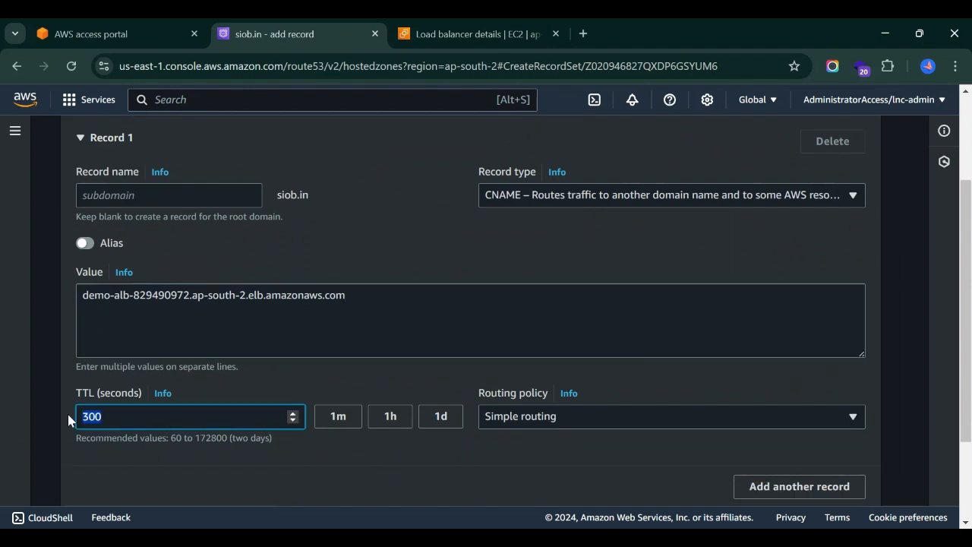
text(60)
click(285, 385)
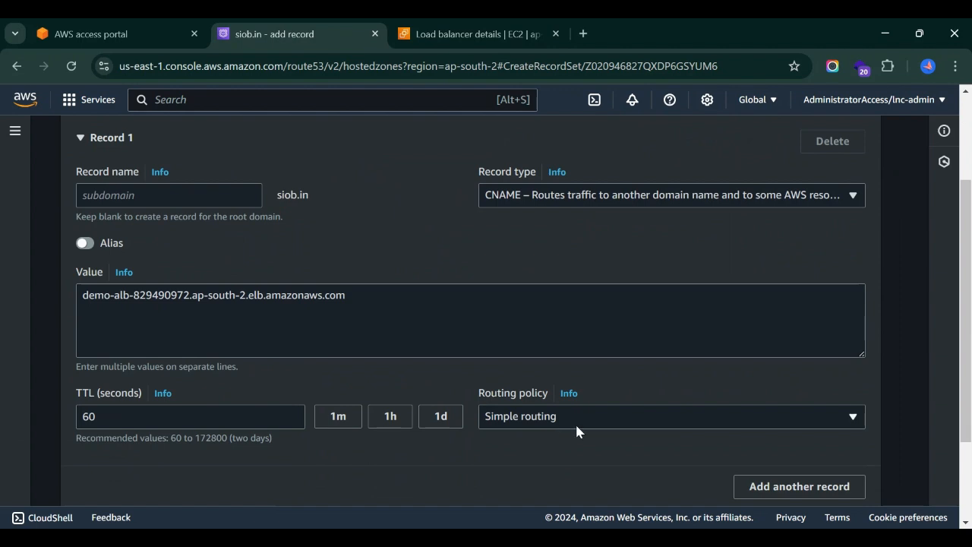
scroll(600, 421, down, 2)
click(823, 419)
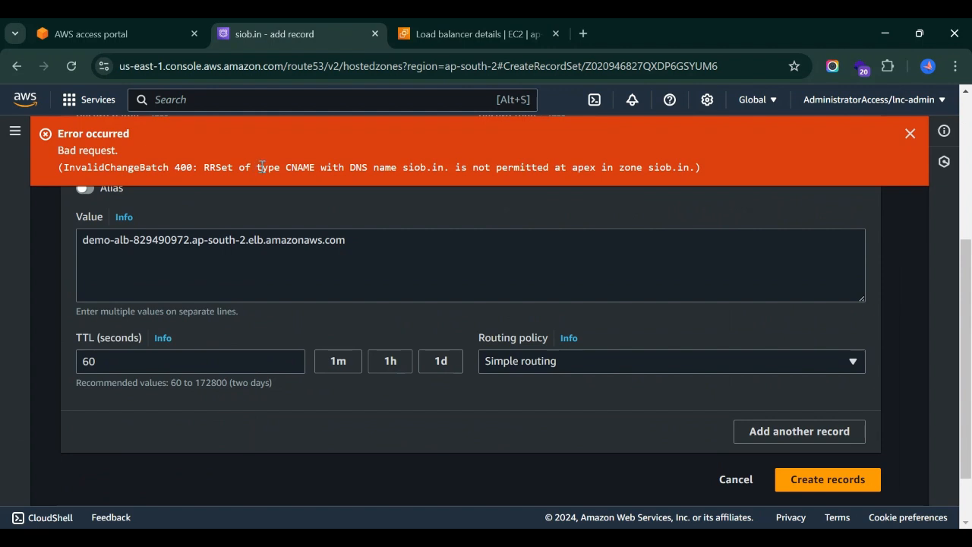
drag(257, 167, 691, 167)
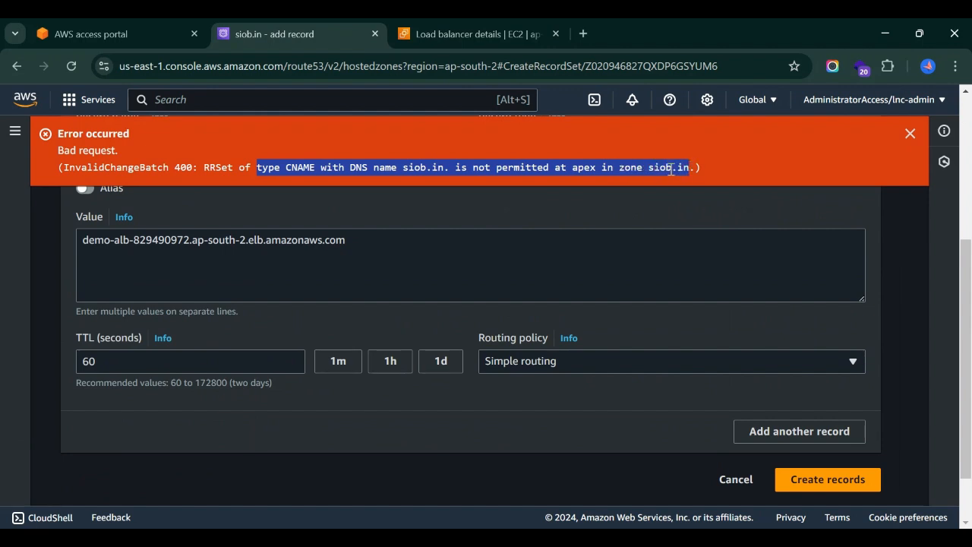
click(667, 171)
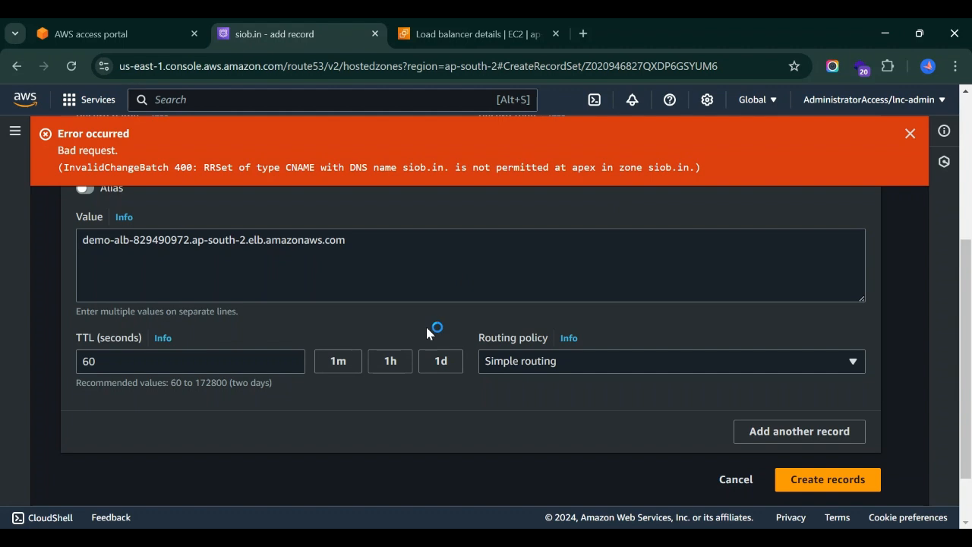
Set the record name to myalb and create the CNAME record.
scroll(425, 325, up, 3)
click(165, 351)
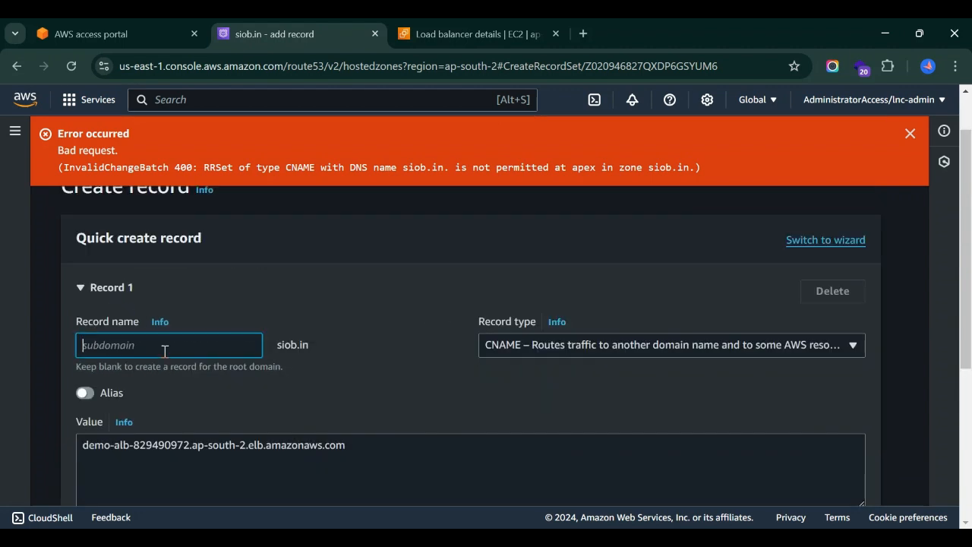
text(myalb)
click(363, 367)
scroll(382, 378, down, 4)
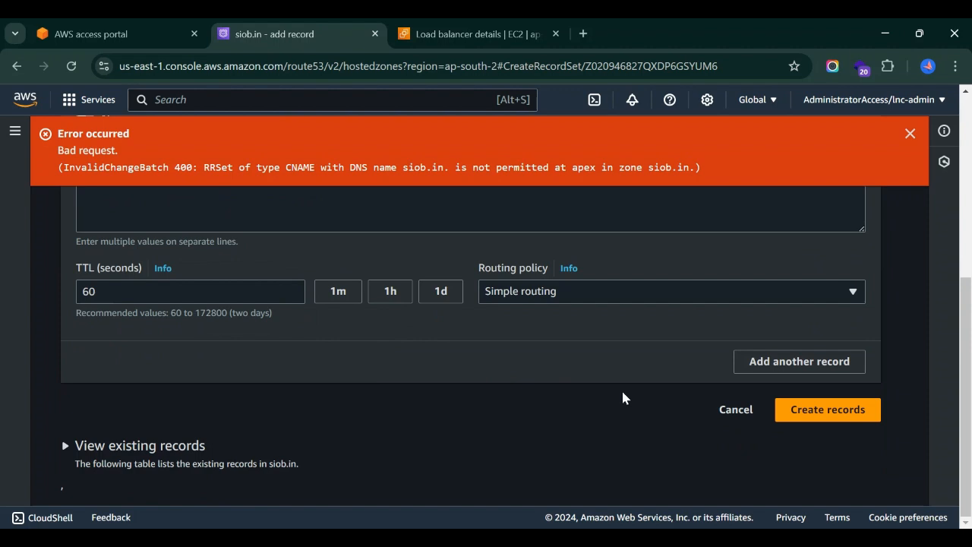
click(801, 415)
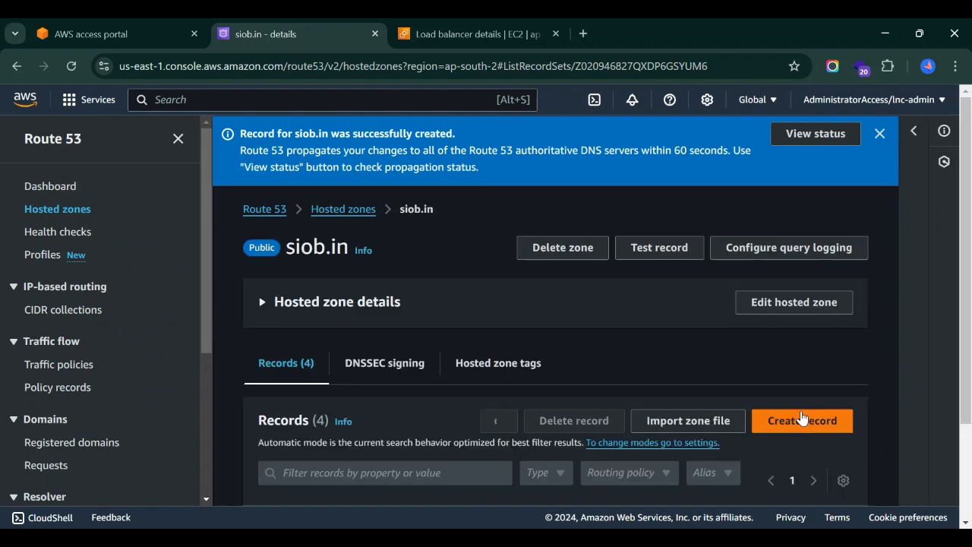
Review the hosted zone's records, widening the record name column to check the new CNAME record's full name.
scroll(546, 380, down, 3)
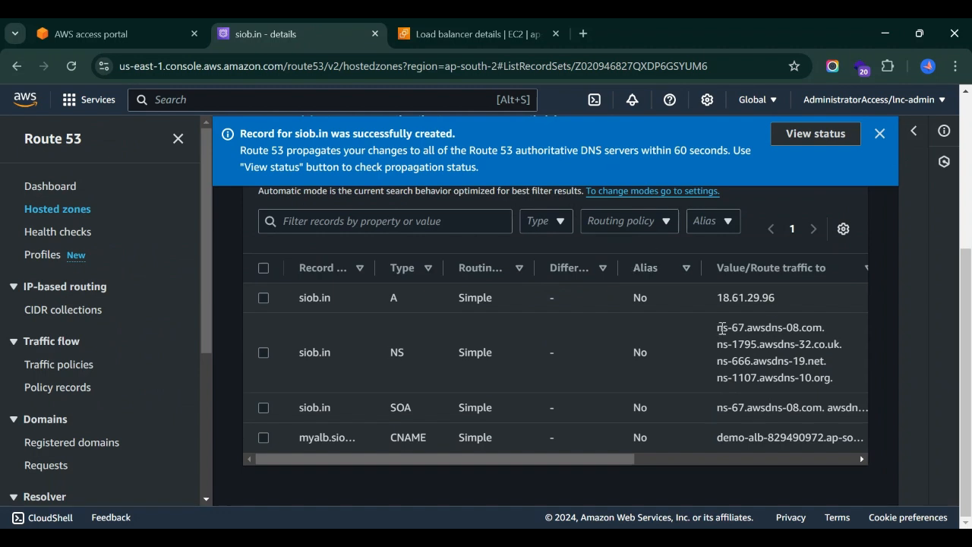
drag(717, 329, 833, 372)
click(607, 357)
drag(377, 266, 513, 281)
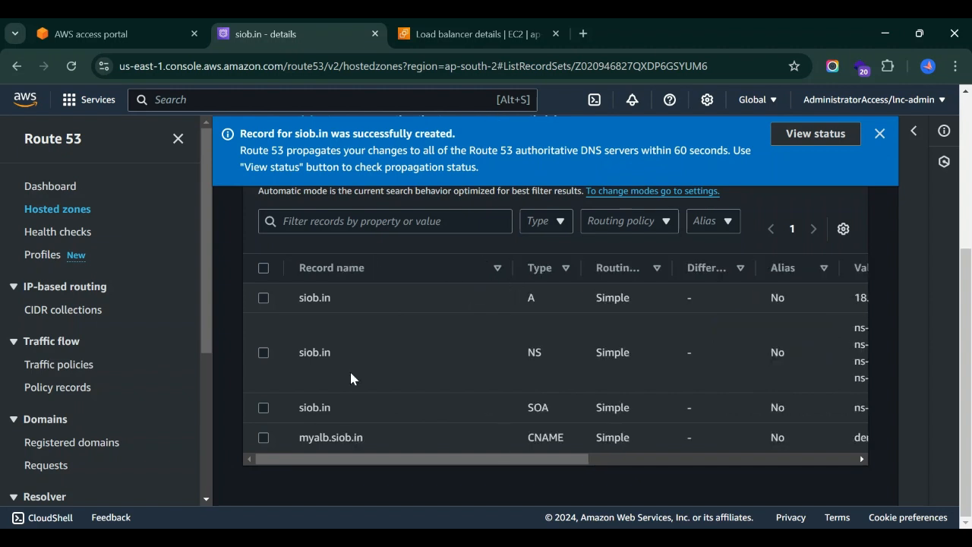
drag(369, 437, 292, 438)
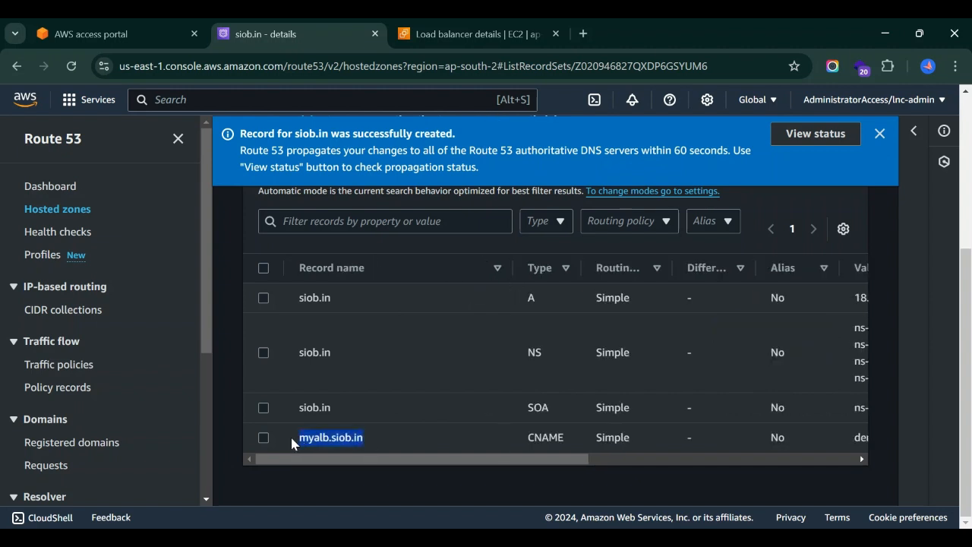
Open myalb.siob.in in a new browser tab and look over the page it serves.
click(584, 33)
key(ctrl+v)
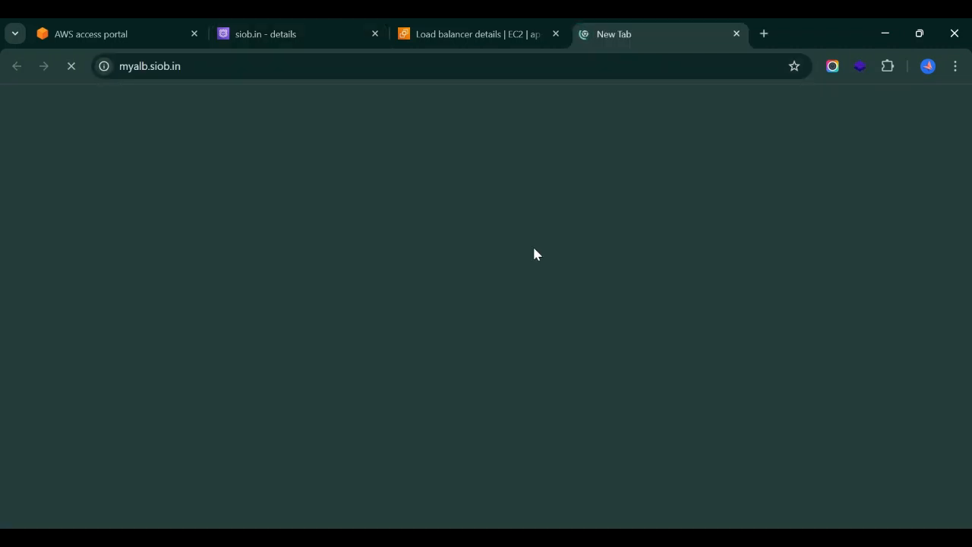
key(Return)
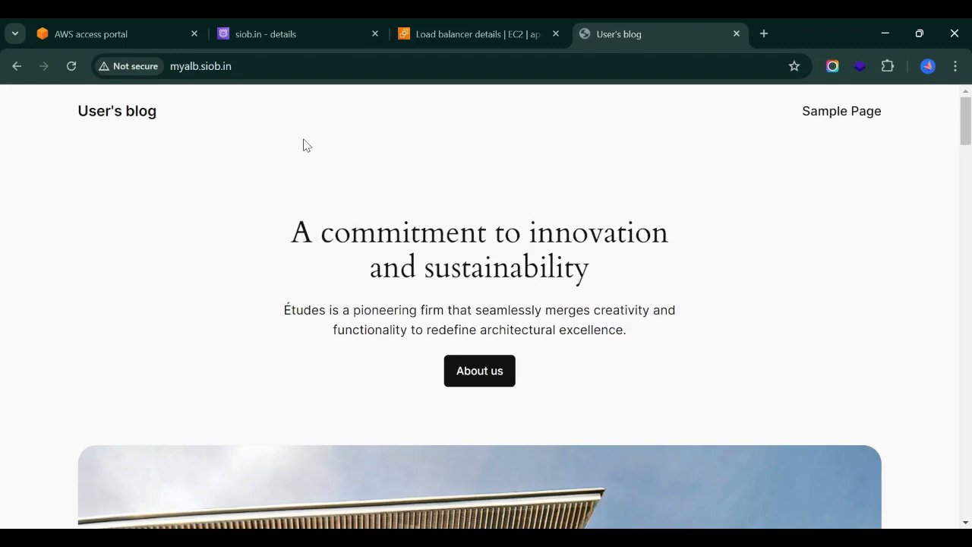
scroll(256, 341, down, 3)
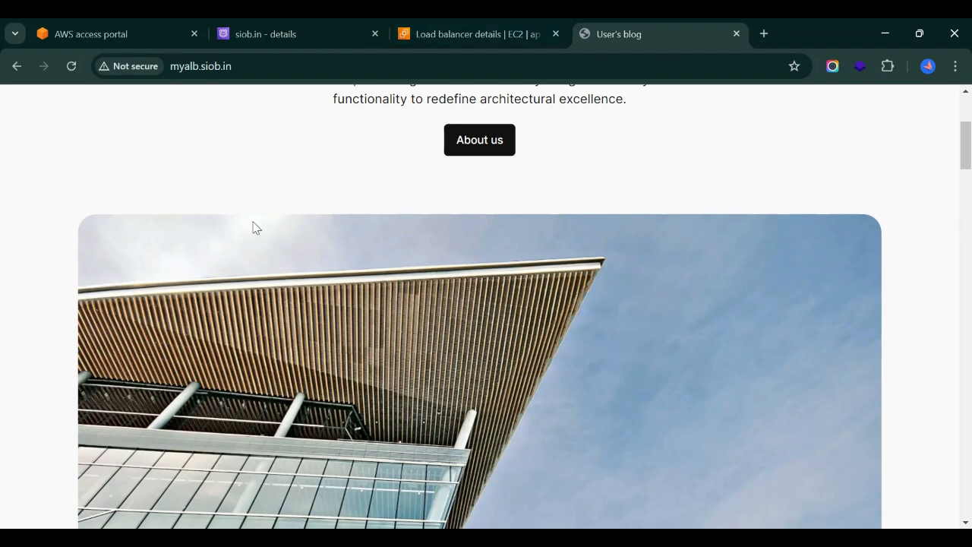
scroll(266, 205, up, 3)
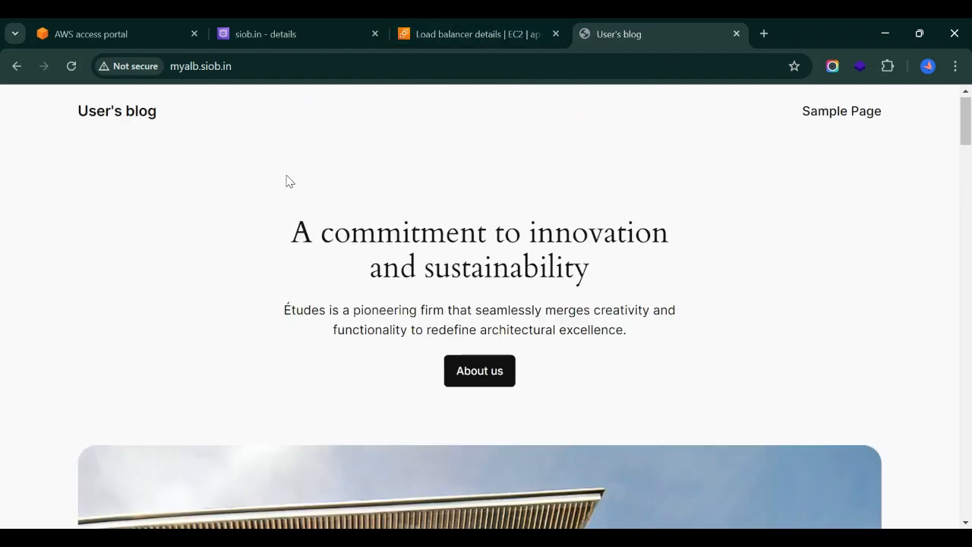
Delete the A record for siob.in from the hosted zone.
click(293, 23)
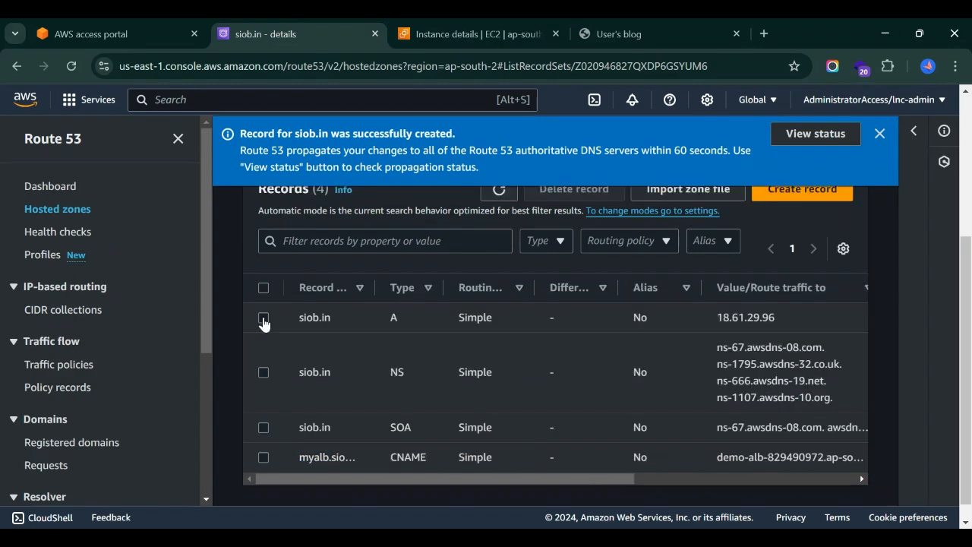
click(349, 319)
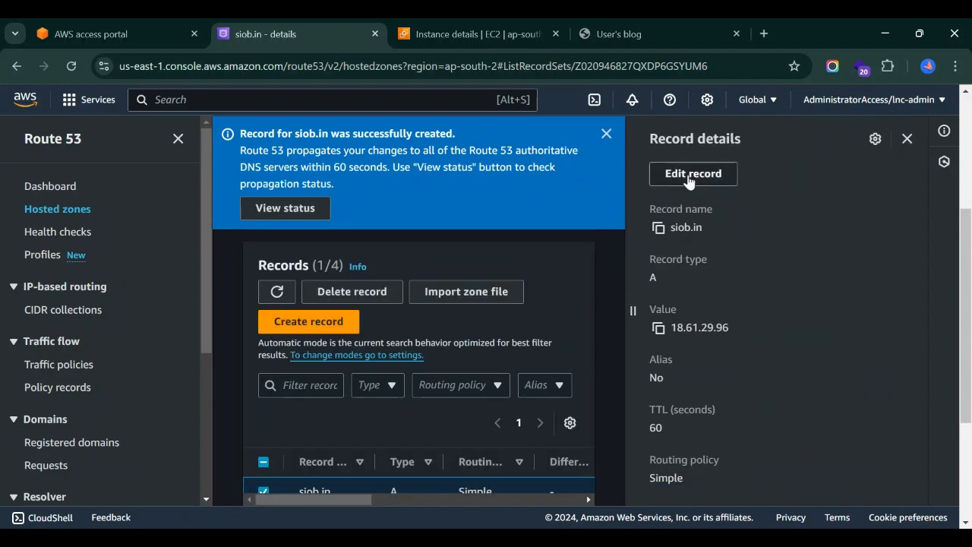
click(338, 297)
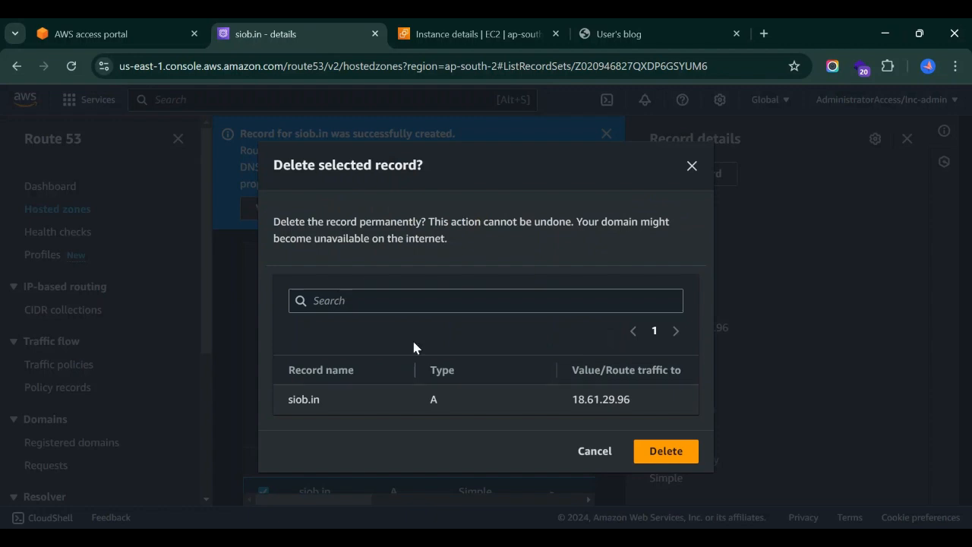
click(669, 451)
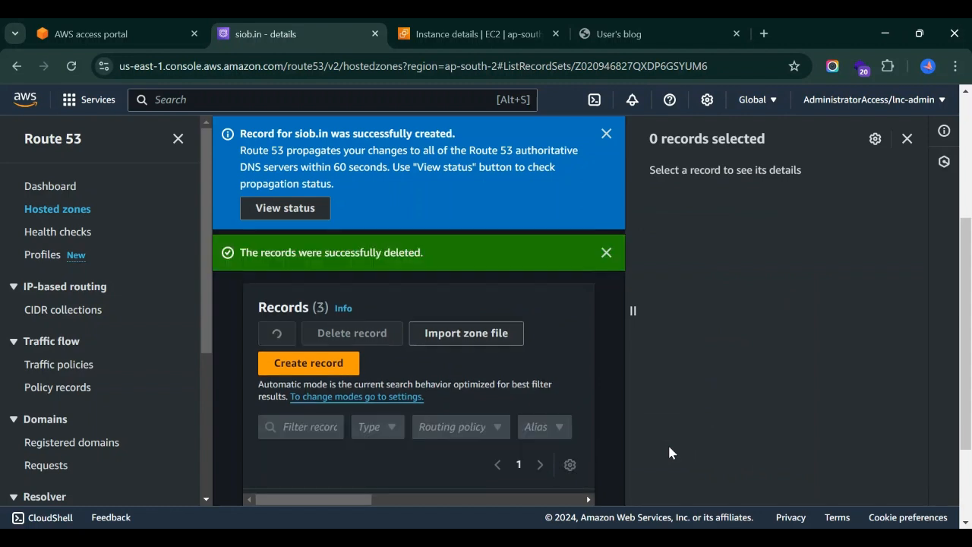
Review the remaining records with a wider record name column, and reload the myalb.siob.in page to check it.
scroll(668, 451, down, 3)
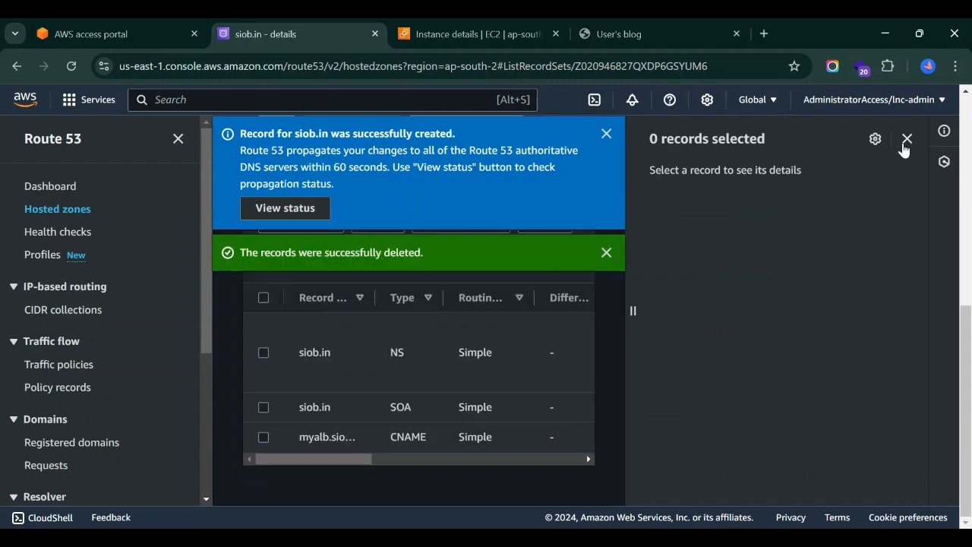
drag(374, 297, 443, 298)
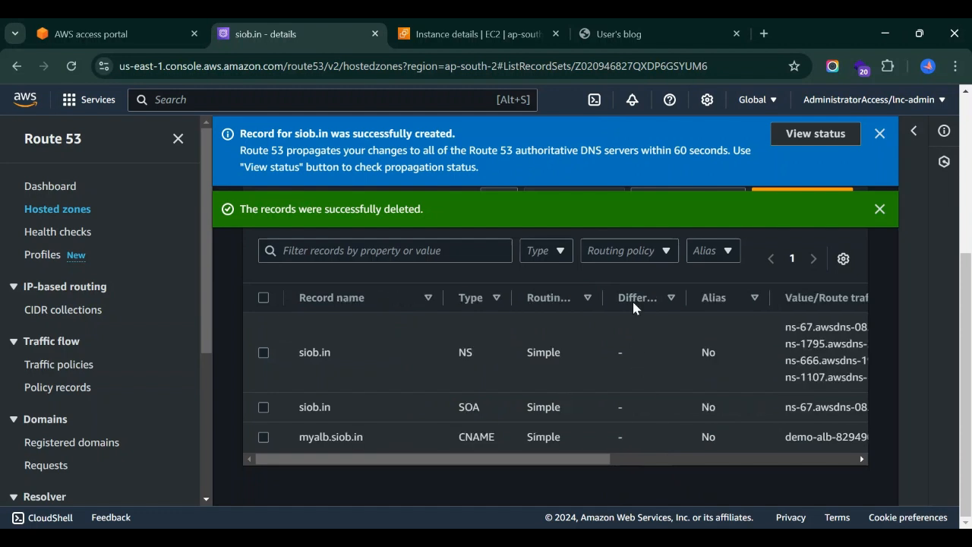
click(619, 34)
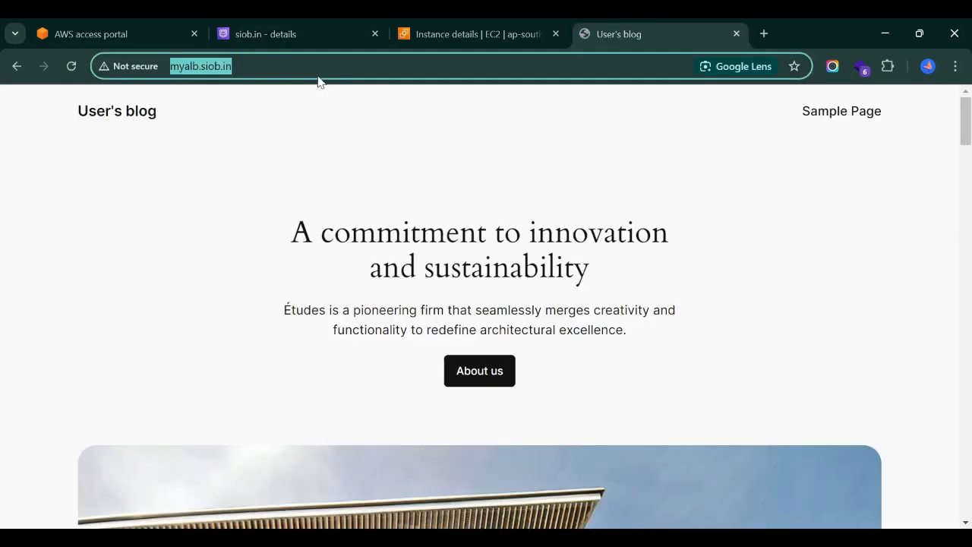
click(69, 67)
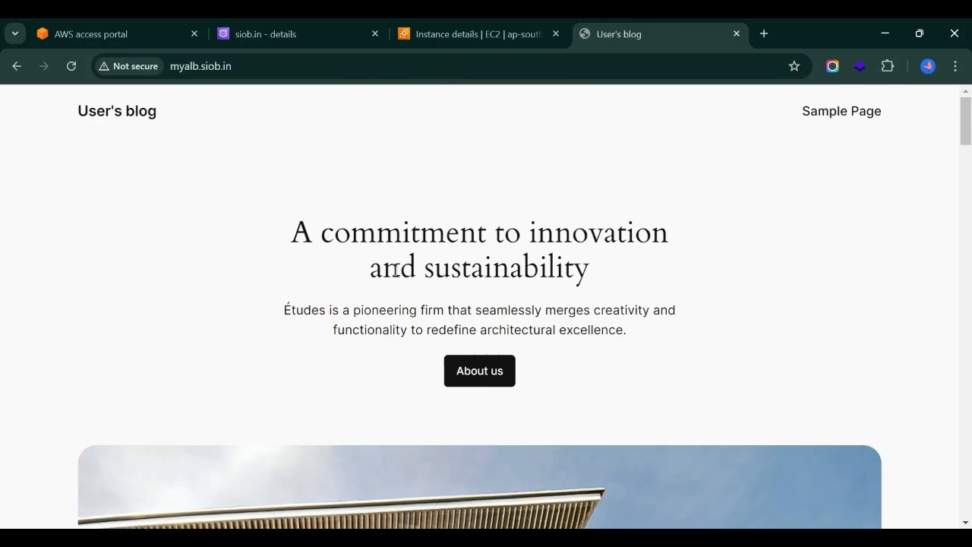
Start a new record for the root domain siob.in, with AAAA as its record type and Alias enabled.
click(302, 25)
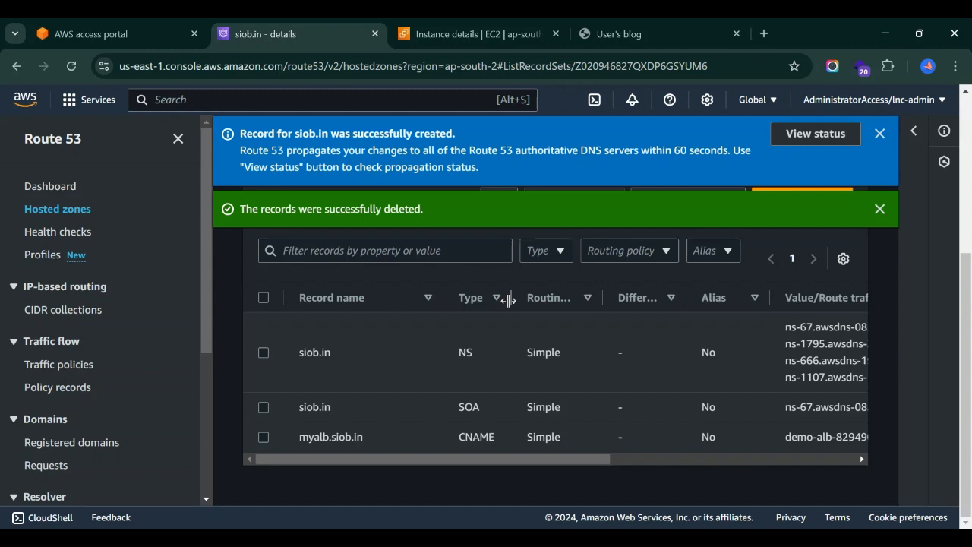
click(880, 209)
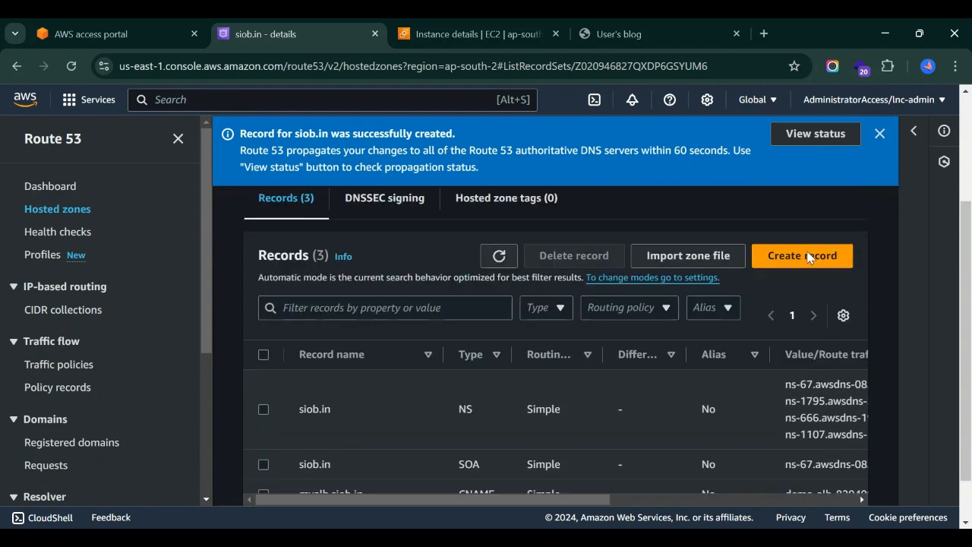
click(786, 258)
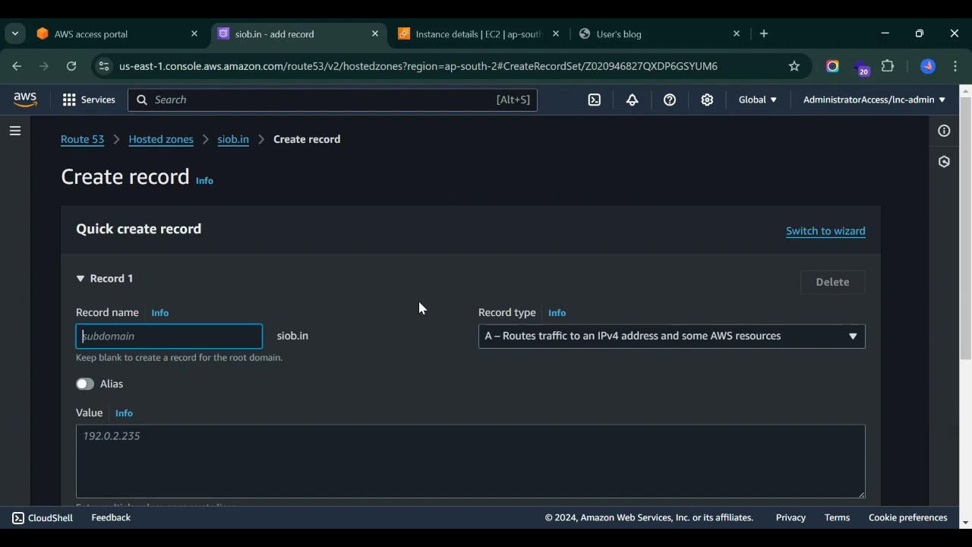
scroll(419, 307, down, 1)
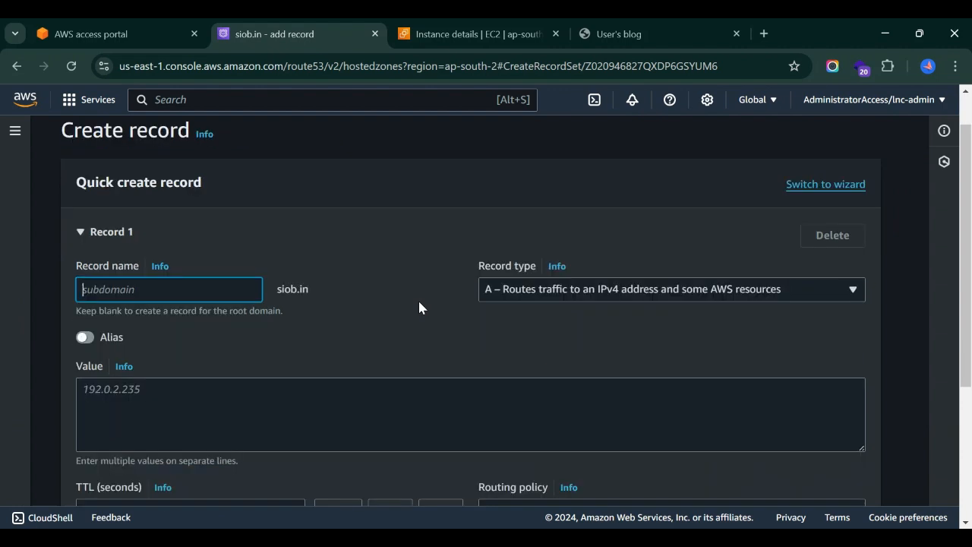
click(379, 266)
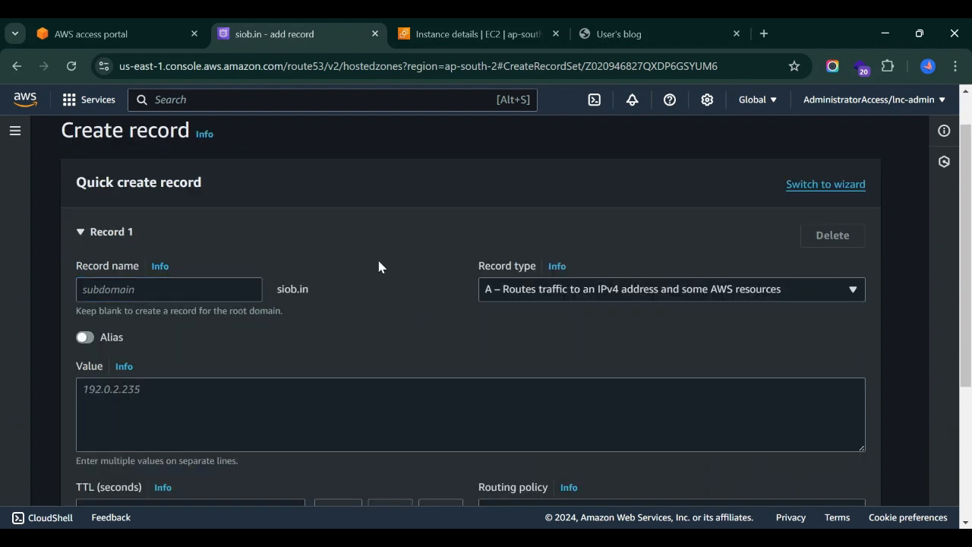
click(603, 299)
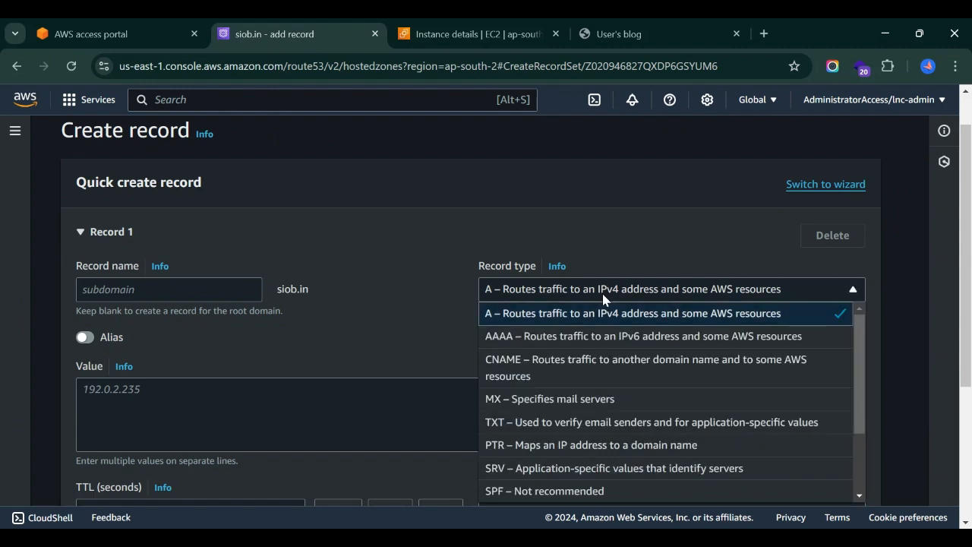
click(527, 337)
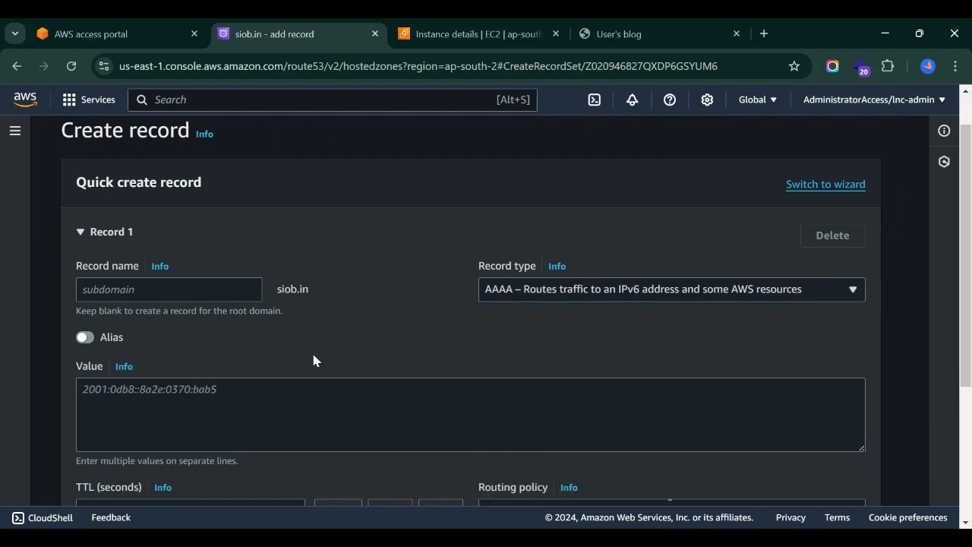
click(85, 337)
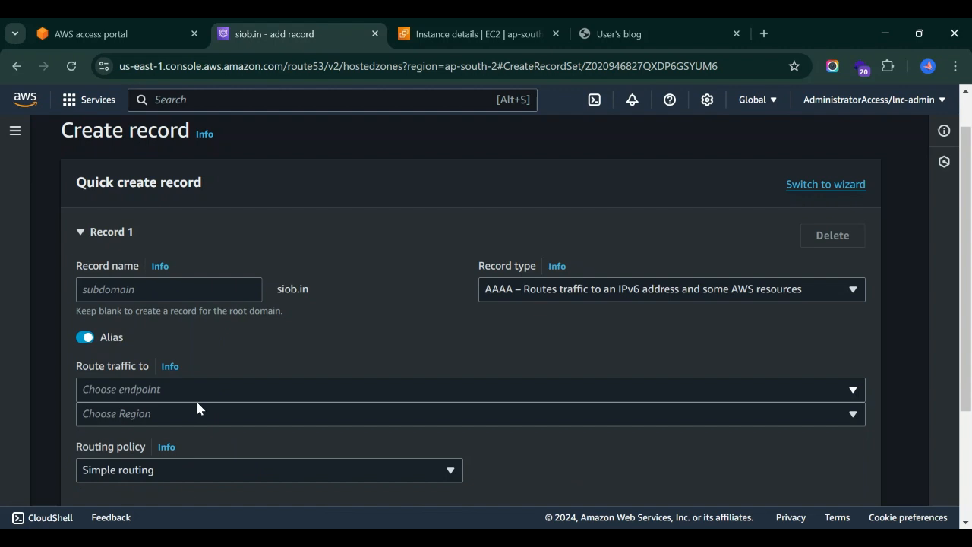
Route the alias to an Application and Classic Load Balancer in Asia Pacific (Hyderabad), choosing dualstack.demo-alb-829490972.ap-south-2.elb.amazonaws.com.
scroll(314, 336, down, 1)
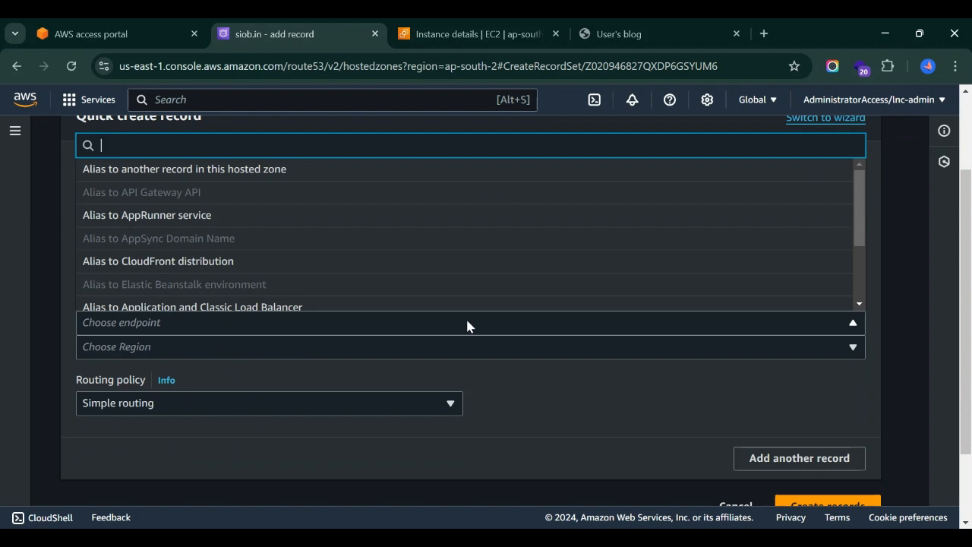
scroll(211, 266, down, 1)
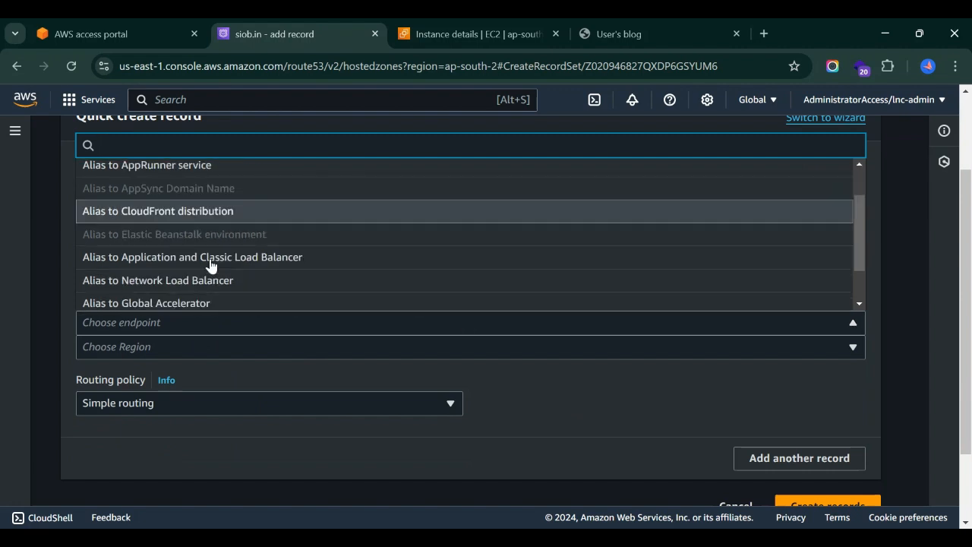
click(162, 258)
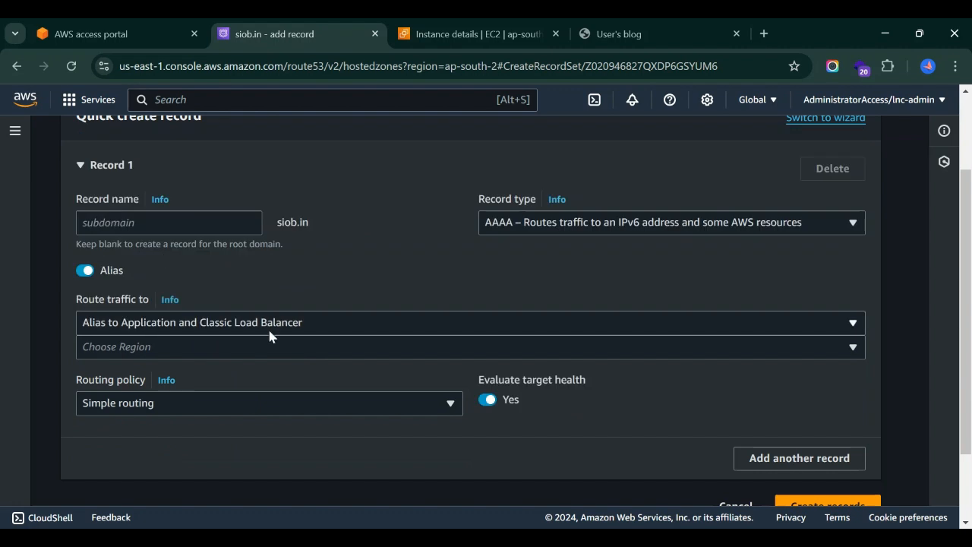
click(288, 354)
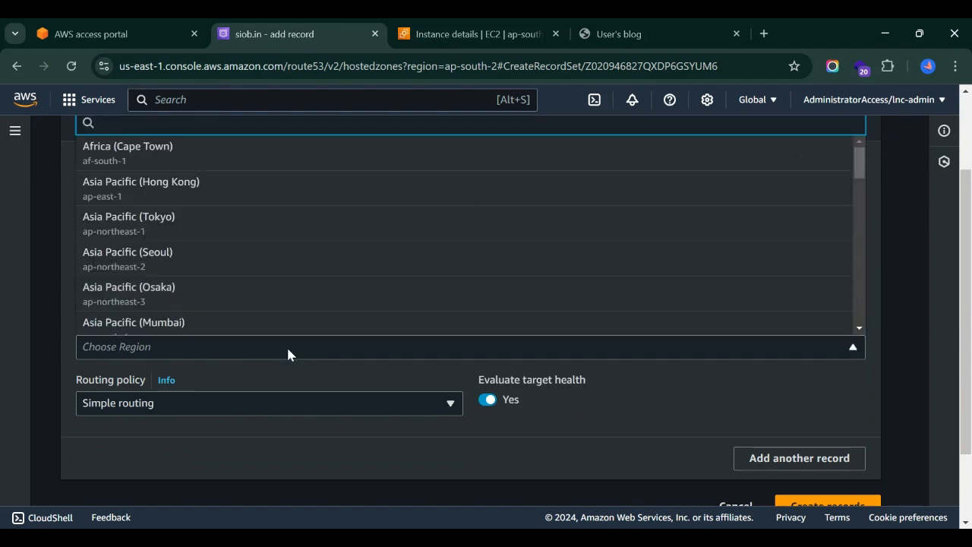
text(hyd)
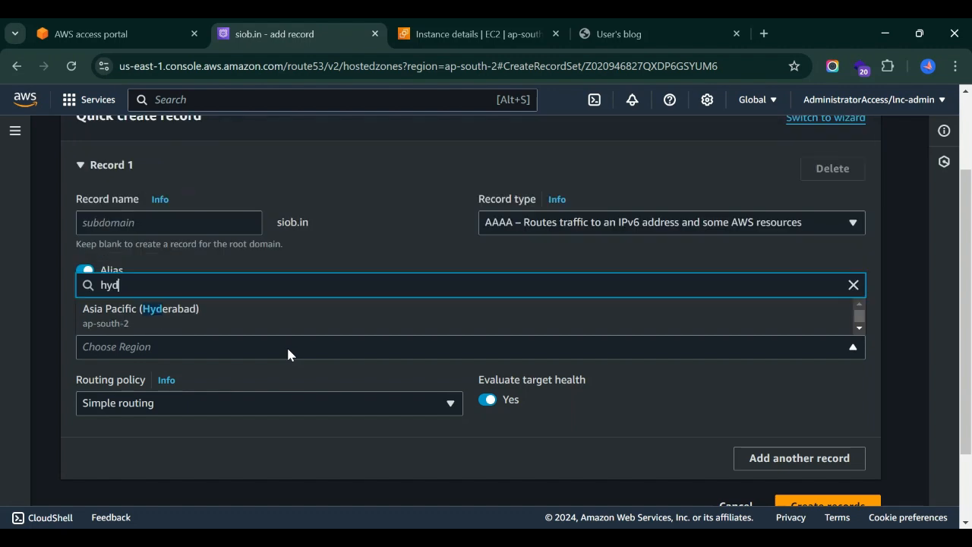
click(169, 313)
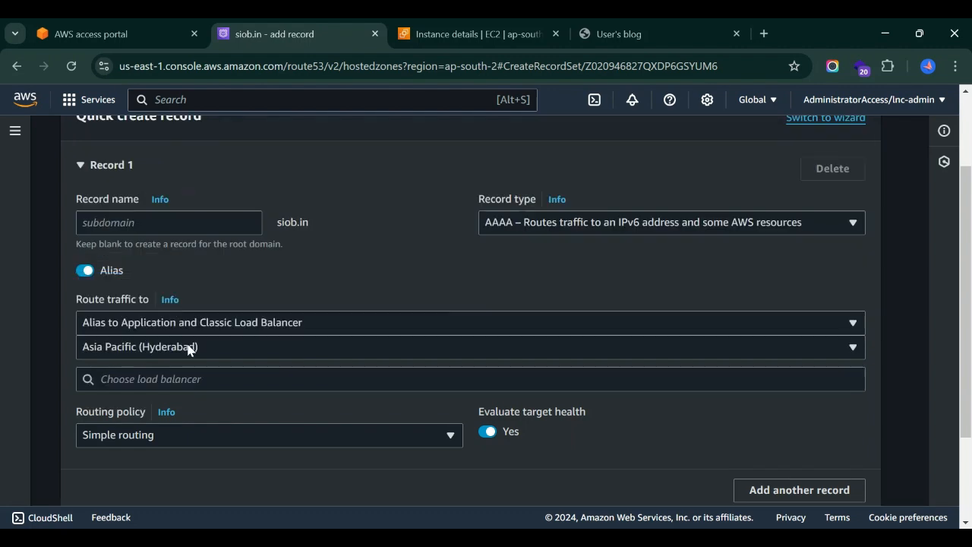
click(190, 379)
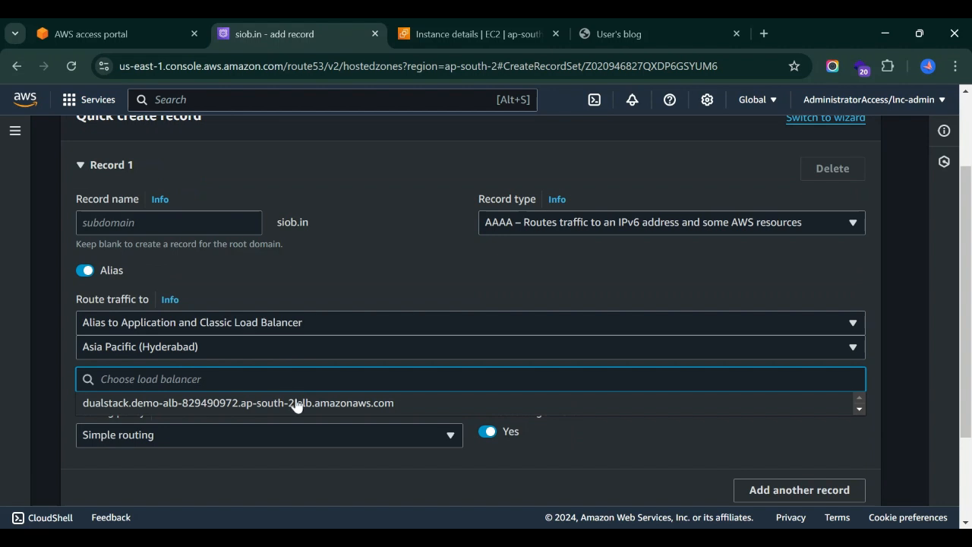
click(235, 406)
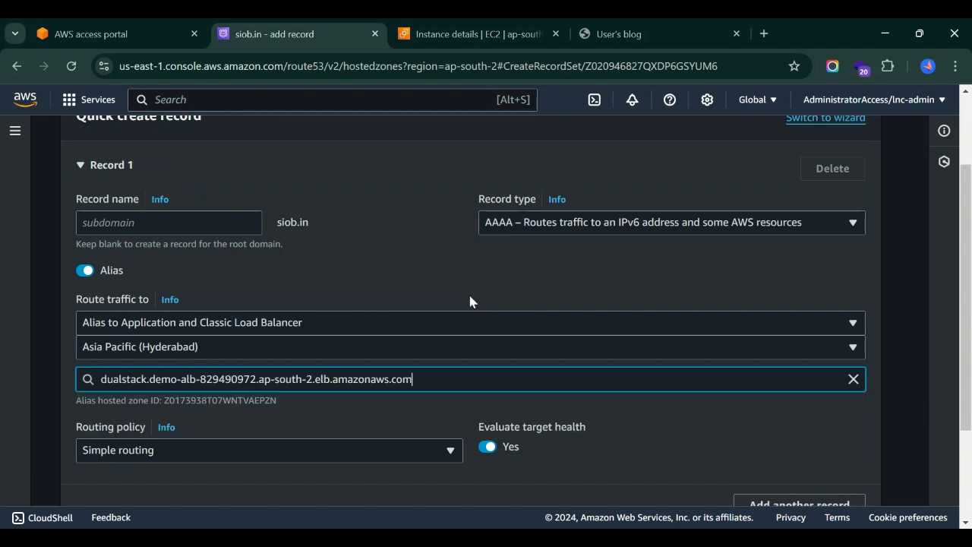
Review the alias record's settings, create the AAAA record and check it in the hosted zone's record list.
scroll(633, 435, down, 1)
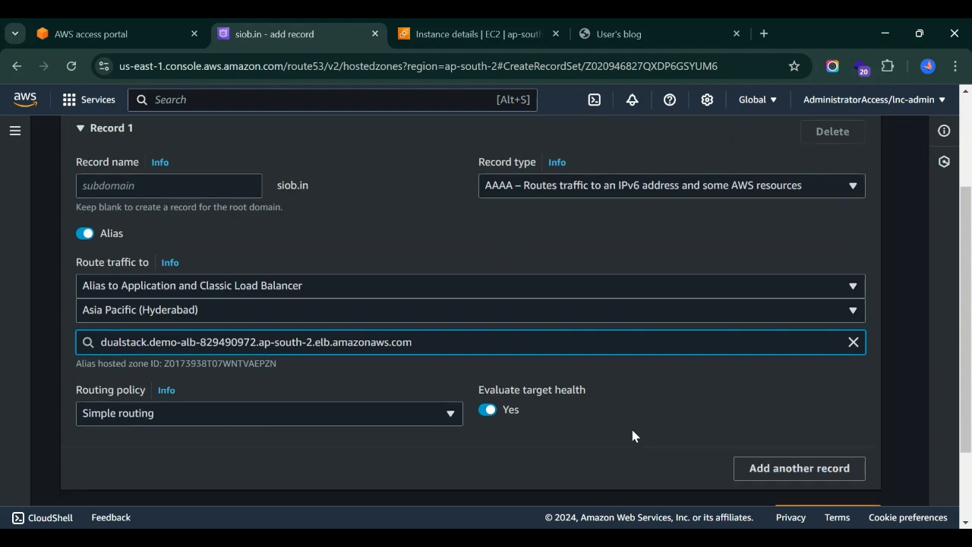
click(635, 436)
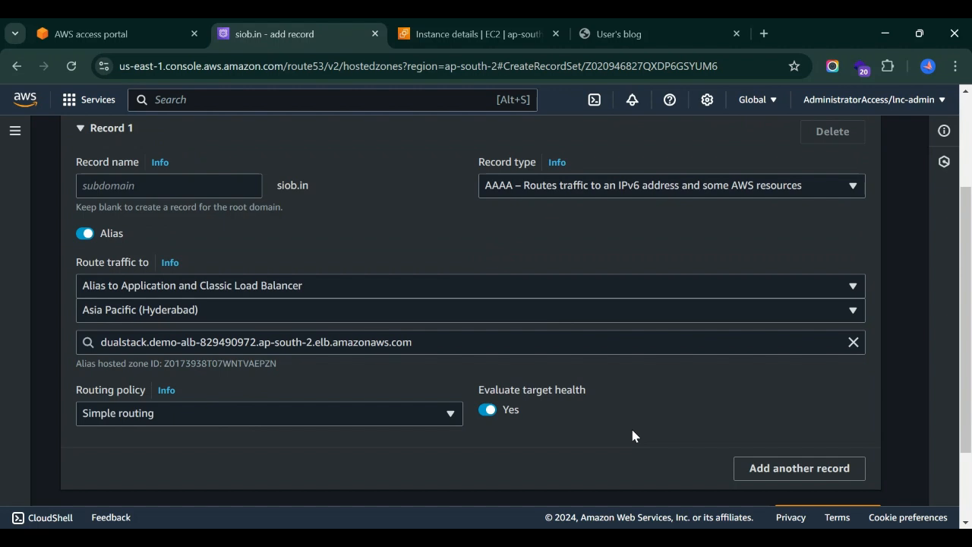
scroll(634, 436, down, 1)
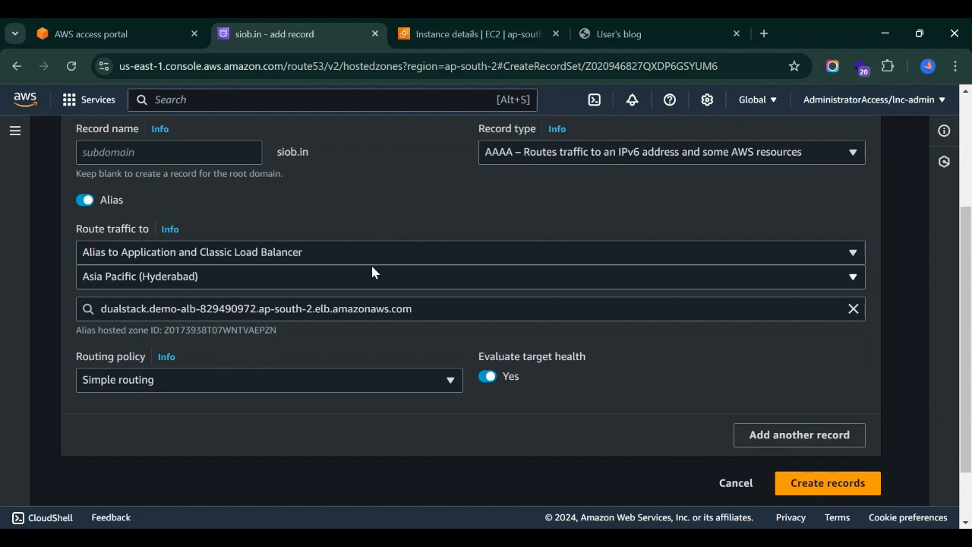
scroll(372, 272, up, 1)
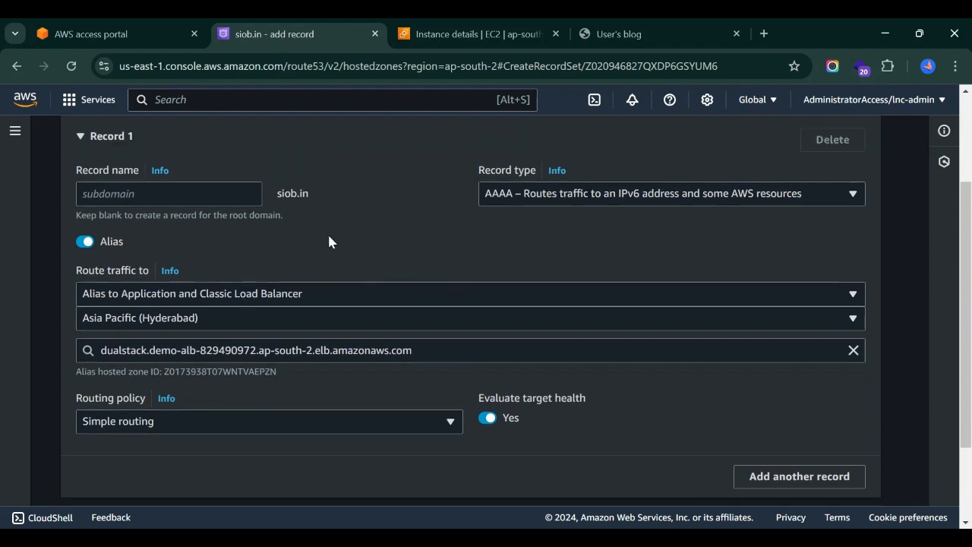
scroll(488, 270, down, 3)
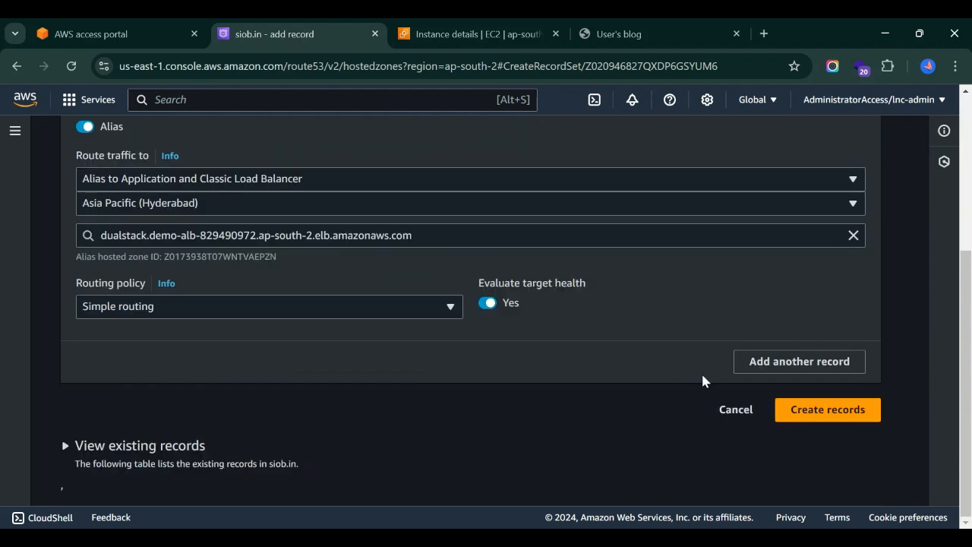
click(810, 416)
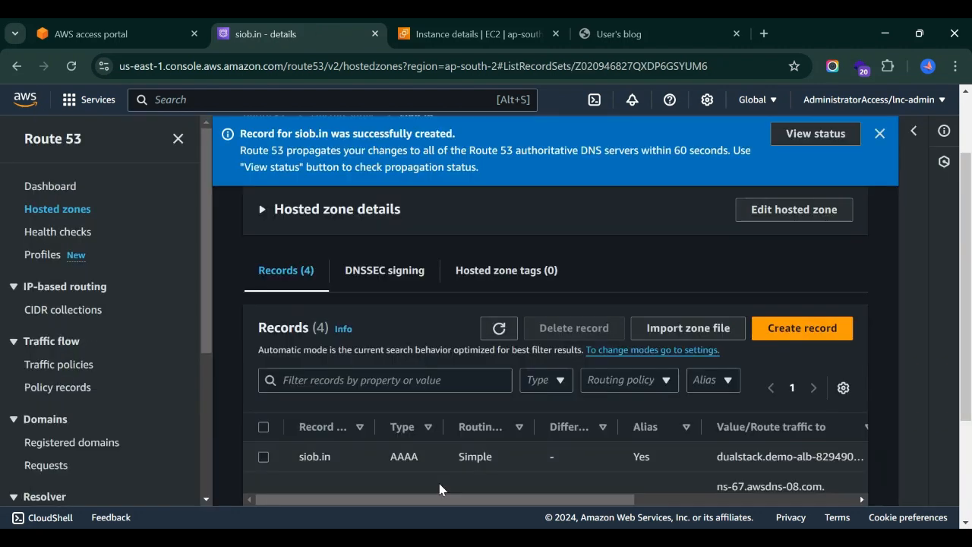
scroll(441, 490, down, 3)
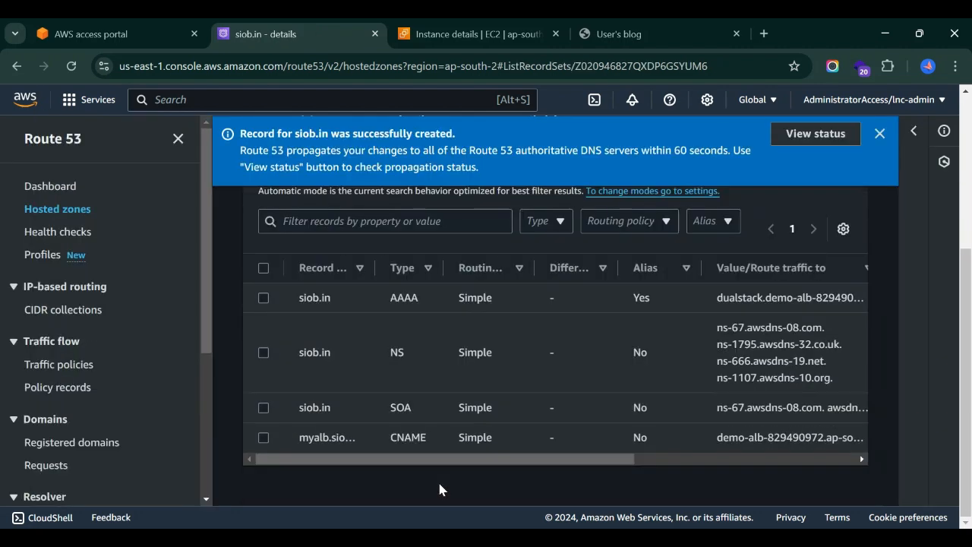
Widen the record name column and review the new siob.in AAAA record's alias setting and load balancer target.
drag(373, 268, 445, 269)
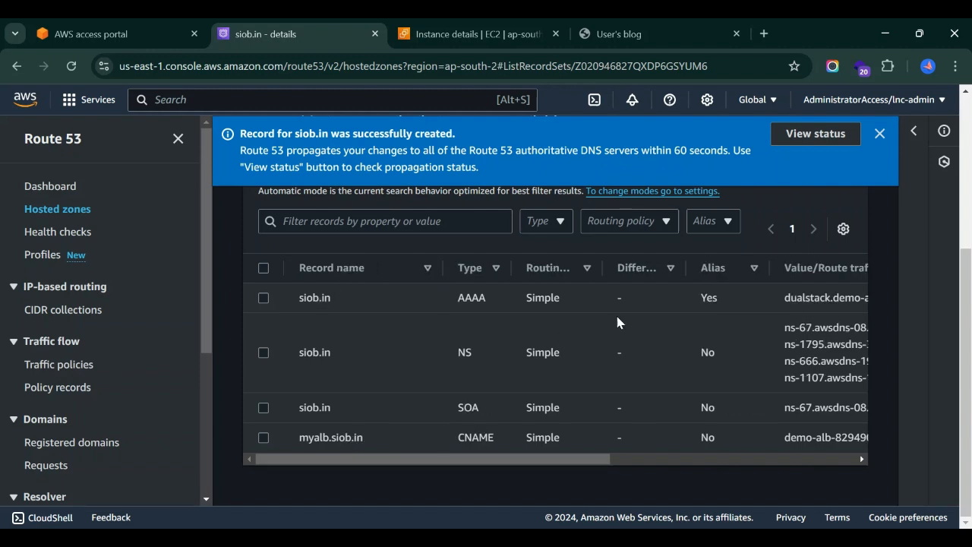
scroll(617, 323, right, 2)
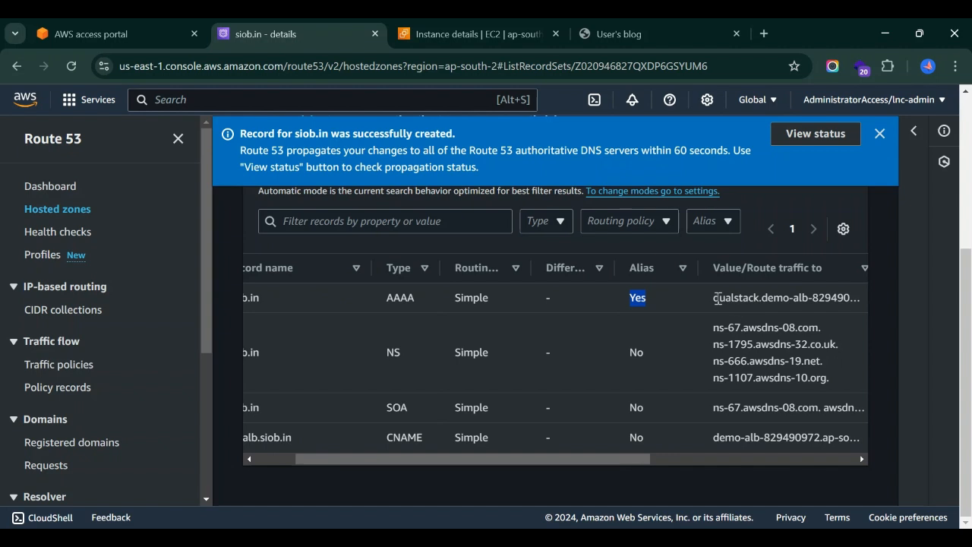
drag(713, 297, 838, 294)
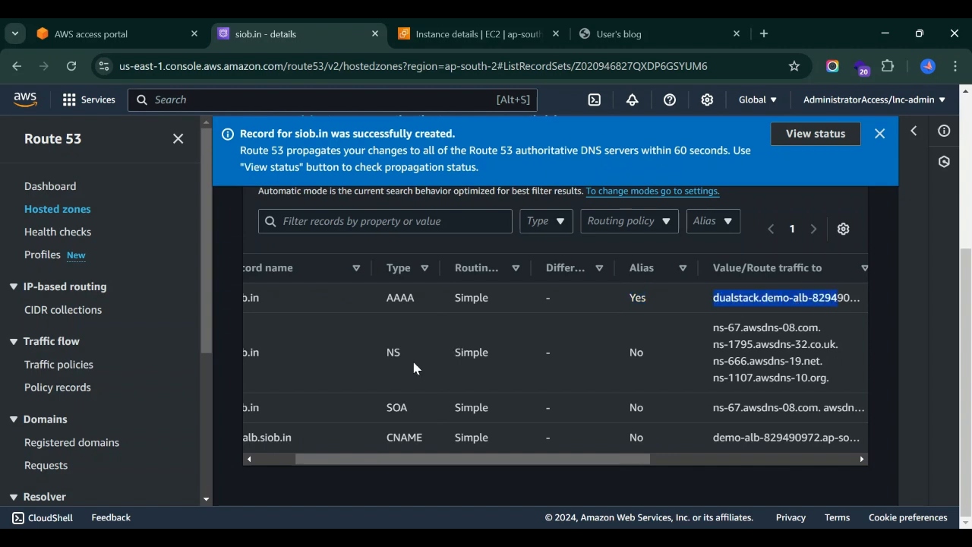
scroll(414, 368, left, 2)
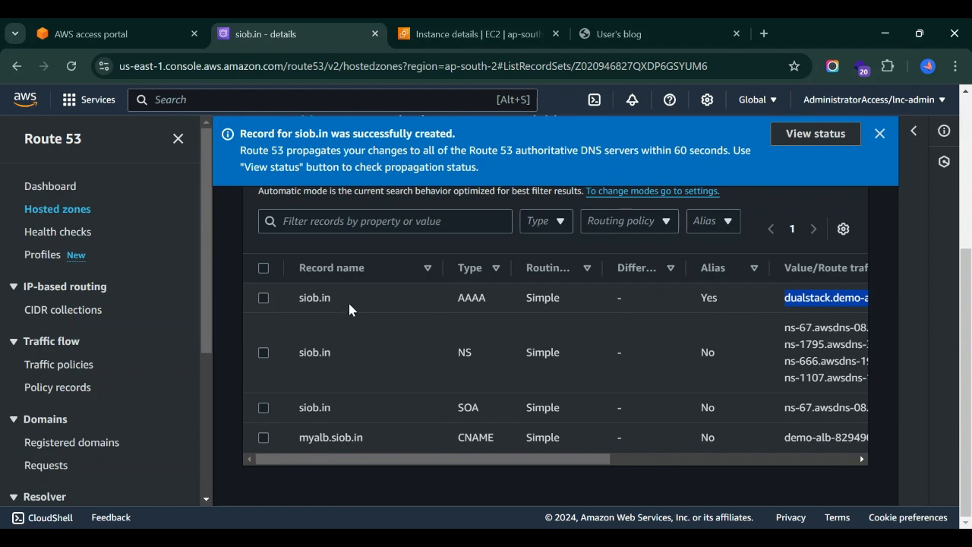
Copy the root domain name siob.in from the AAAA record, open it in a new browser tab and look through the page.
drag(335, 296, 295, 298)
key(ctrl+c)
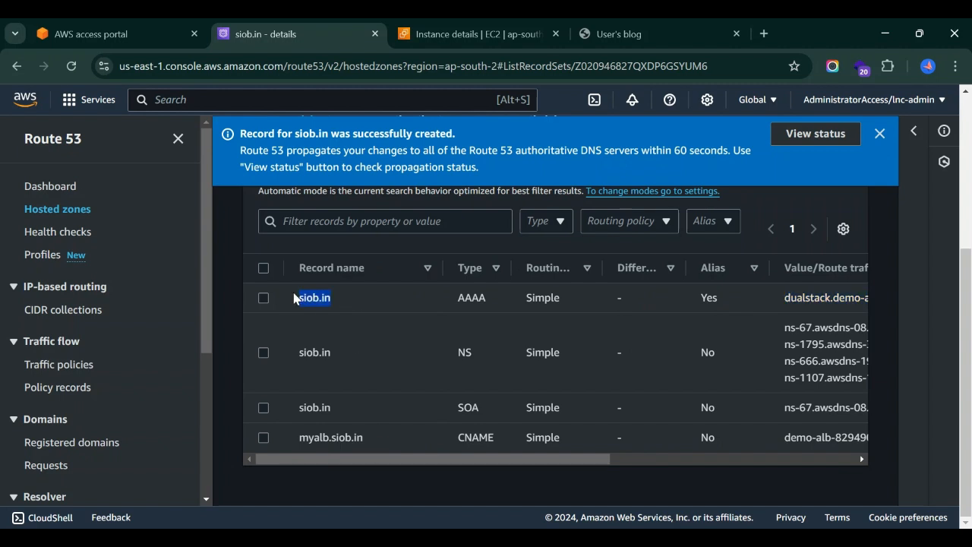
click(763, 34)
key(ctrl+v)
key(Return)
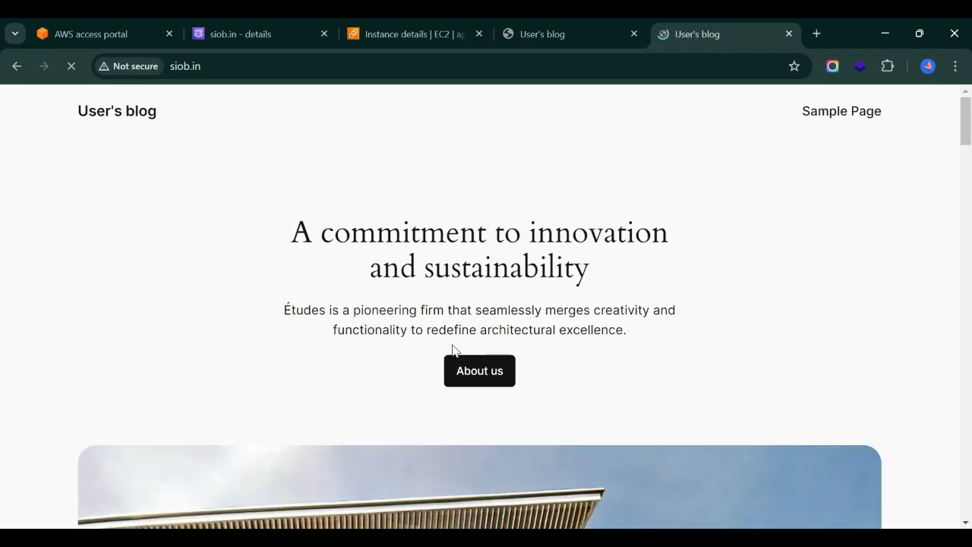
scroll(453, 350, down, 10)
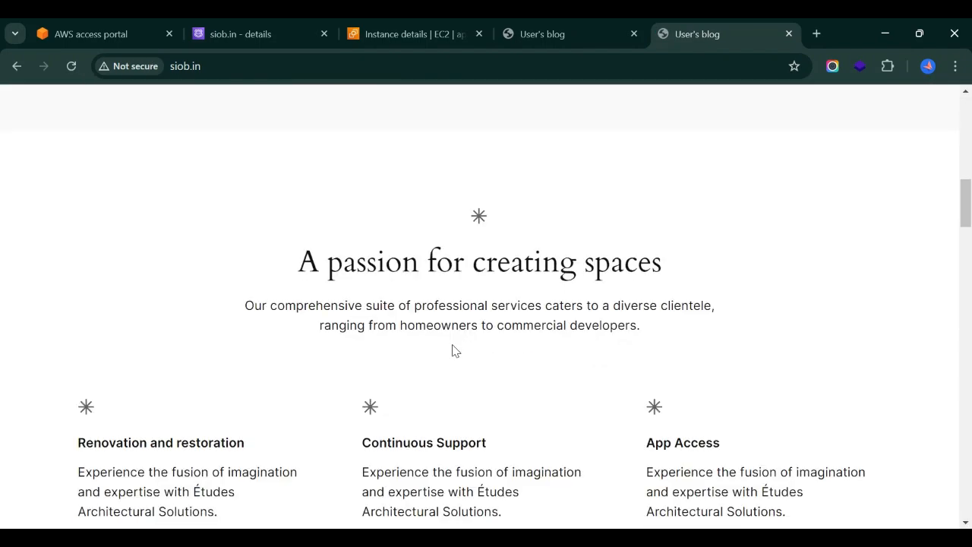
Return to the siob.in hosted zone and compare the records' alias settings and traffic targets, widening the Alias column slightly.
click(246, 30)
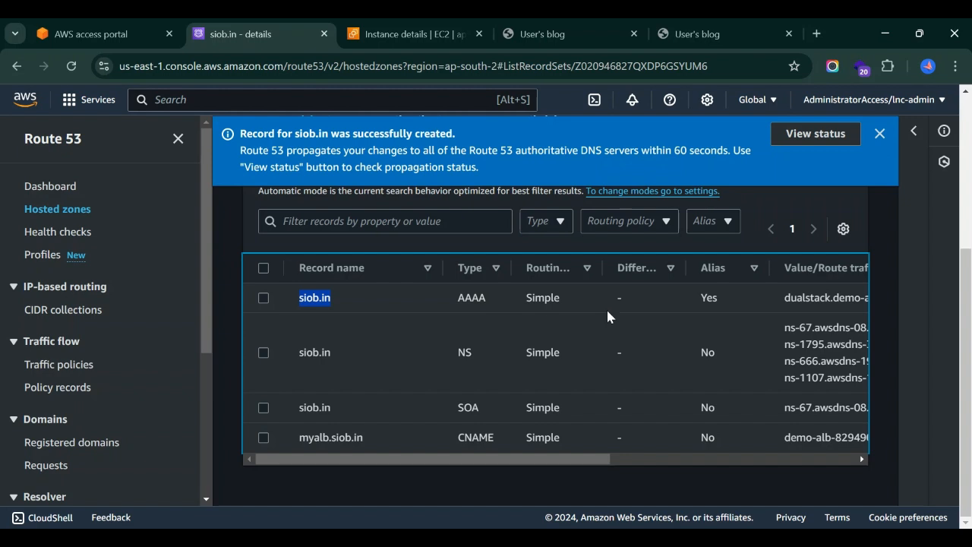
scroll(662, 316, right, 3)
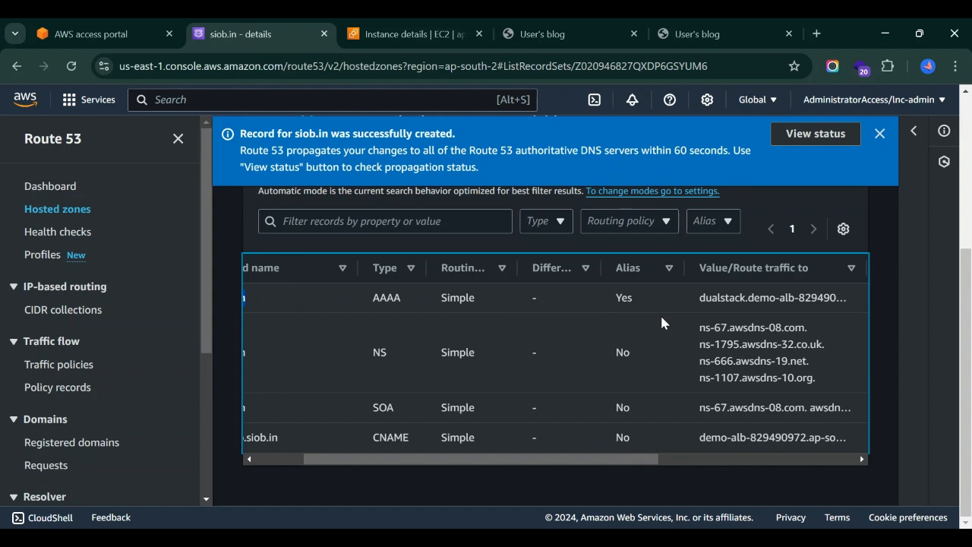
mouse_move(684, 275)
mouse_down()
mouse_move(670, 278)
mouse_move(692, 275)
mouse_up()
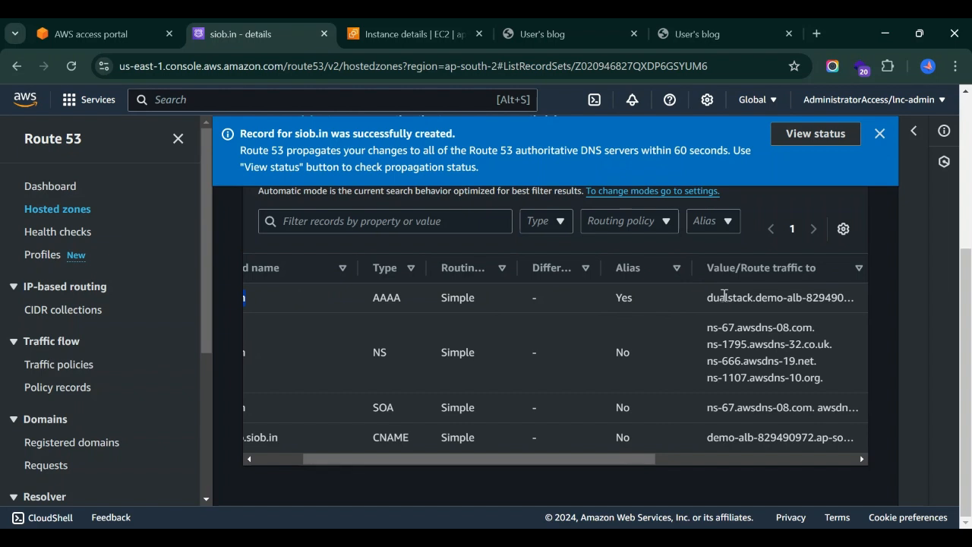
scroll(724, 296, left, 3)
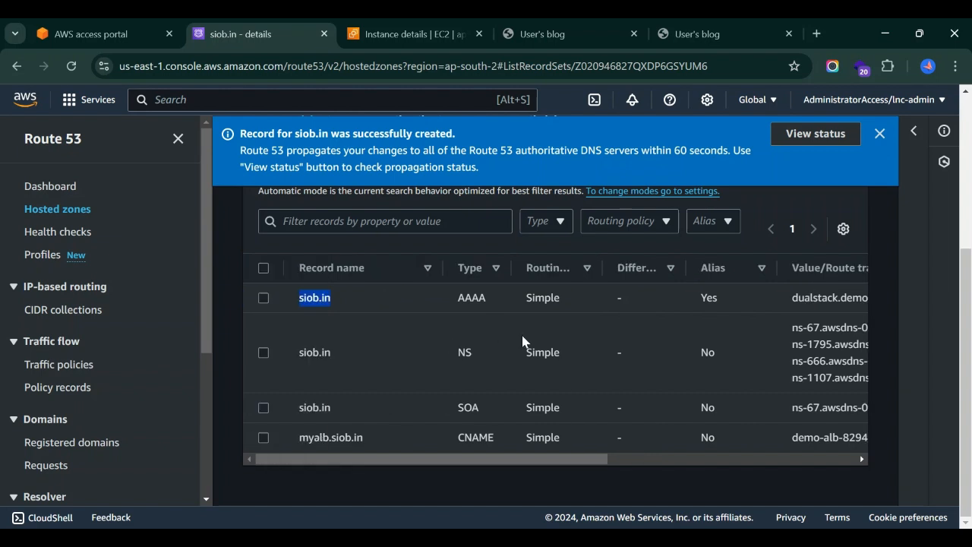